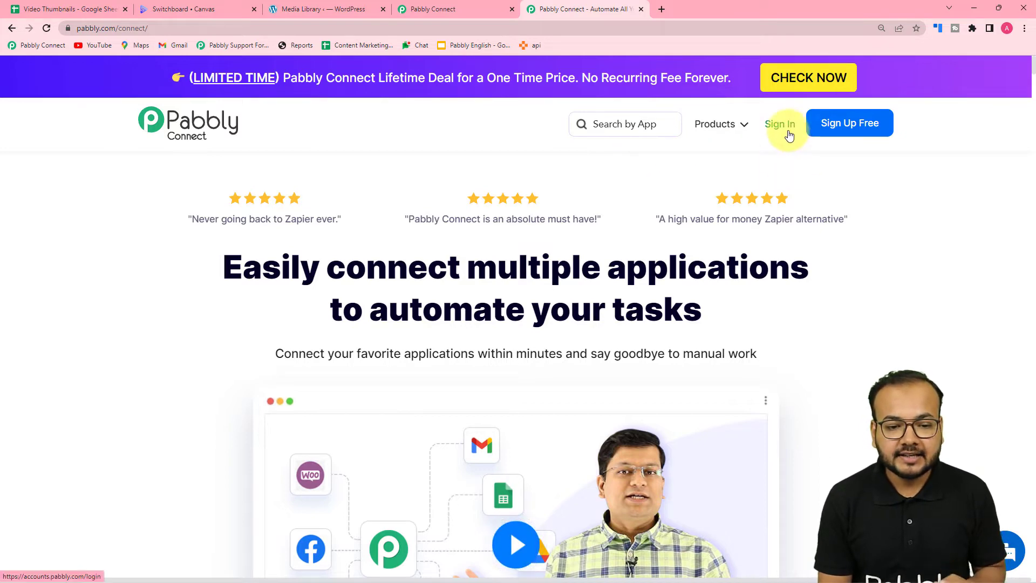
- Switch to the Pabbly Connect dashboard and create a workflow named "Bulk Thumbnails from Google Sheets"
click(478, 14)
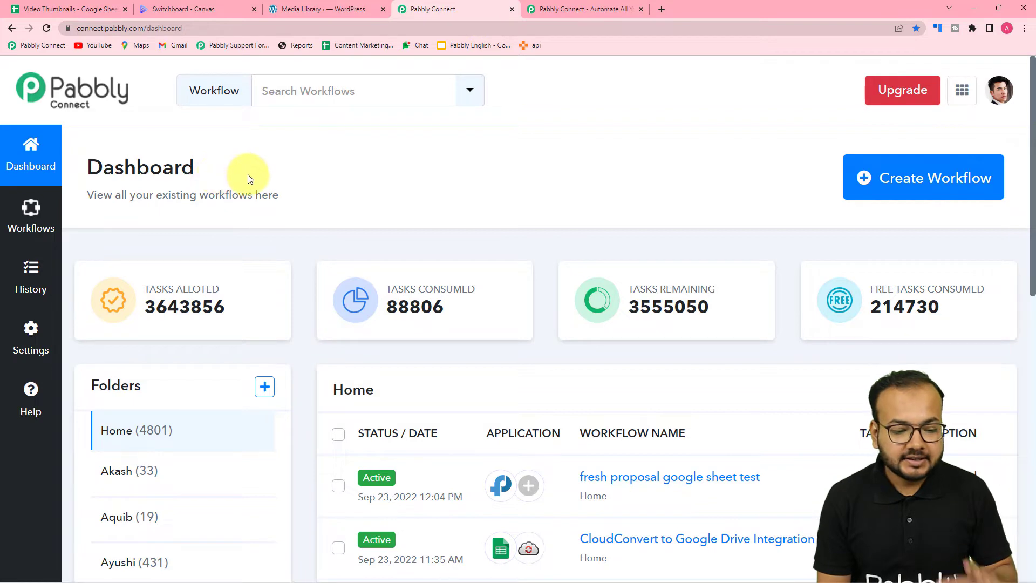
click(909, 182)
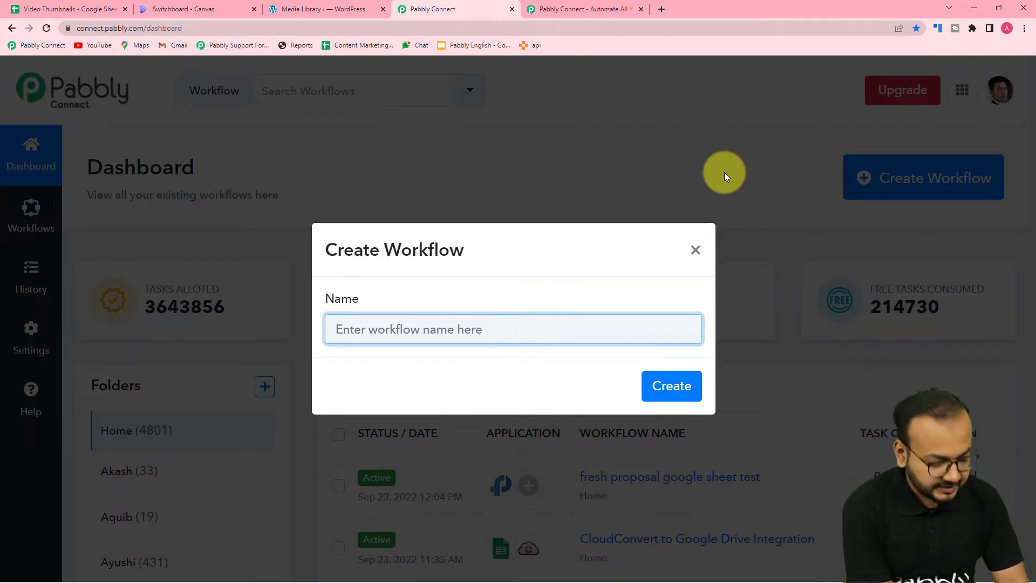
text(Bu)
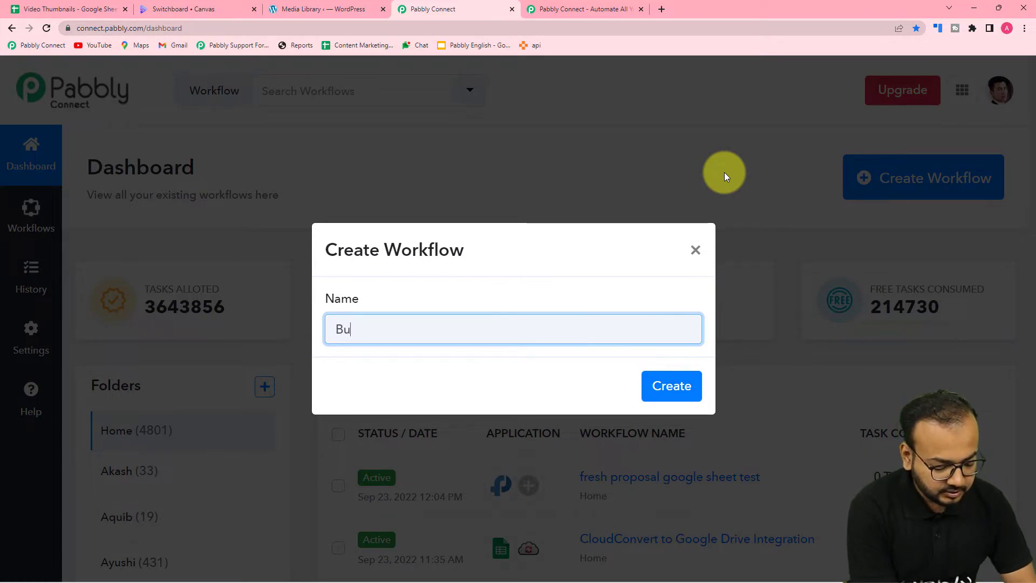
text(lk Thum)
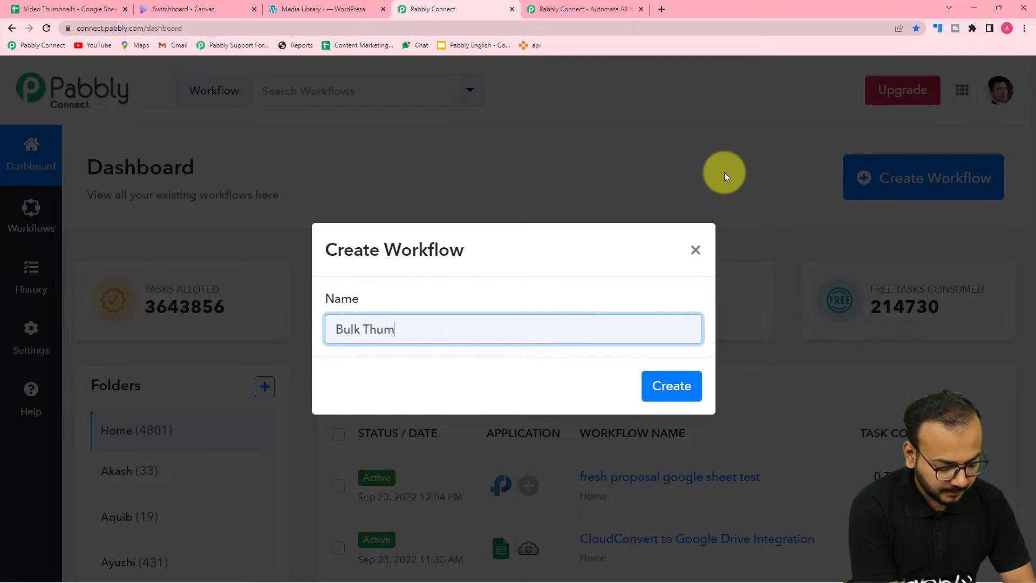
text(bnsil)
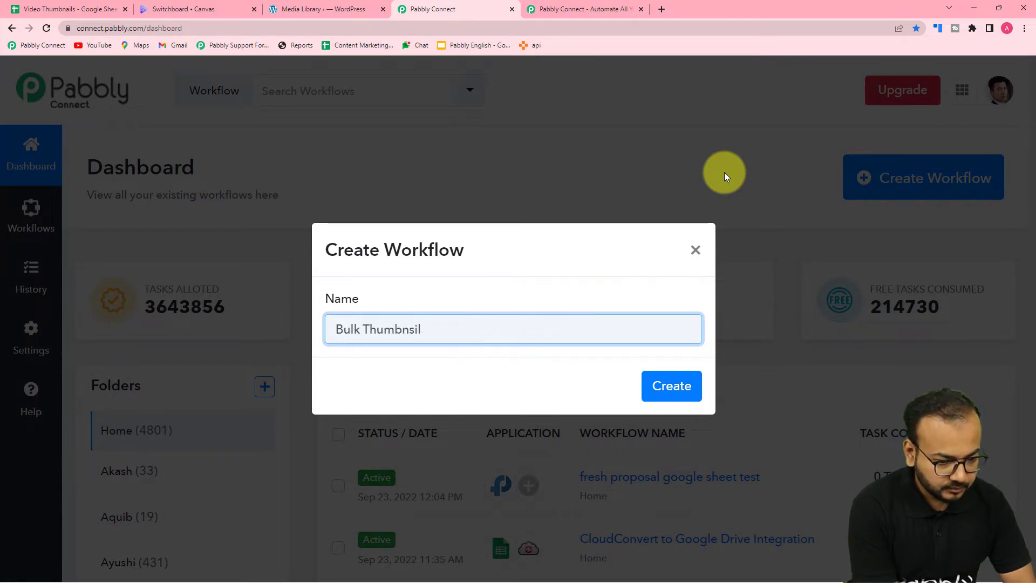
key(BackSpace)
key(BackSpace)
key(BackSpace)
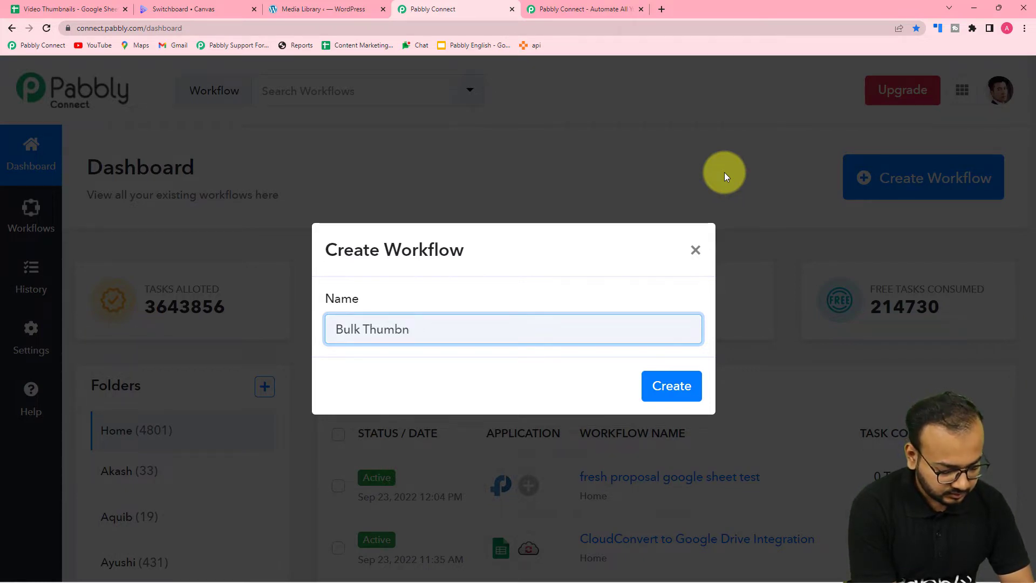
text(ails g)
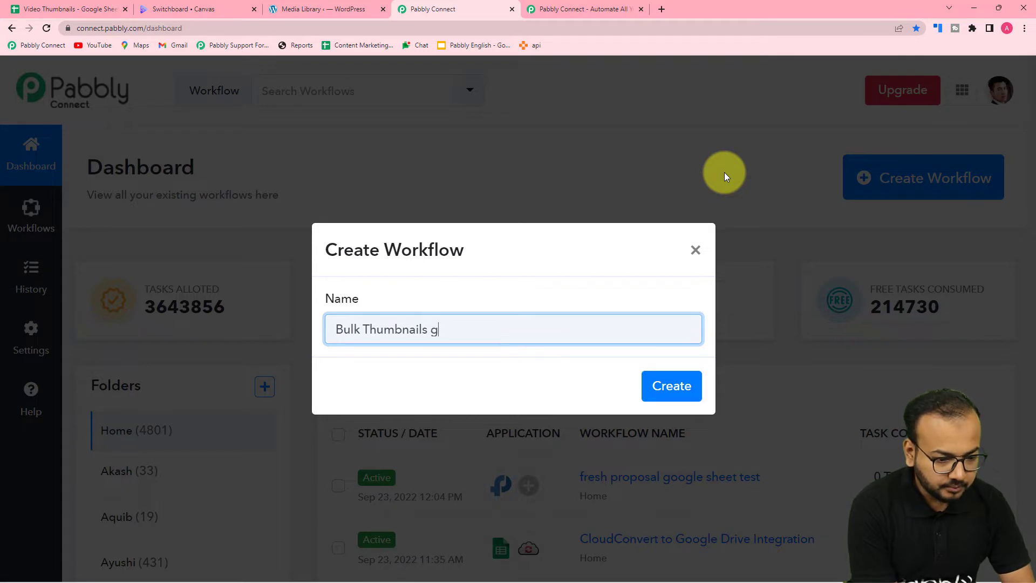
key(BackSpace)
text(from)
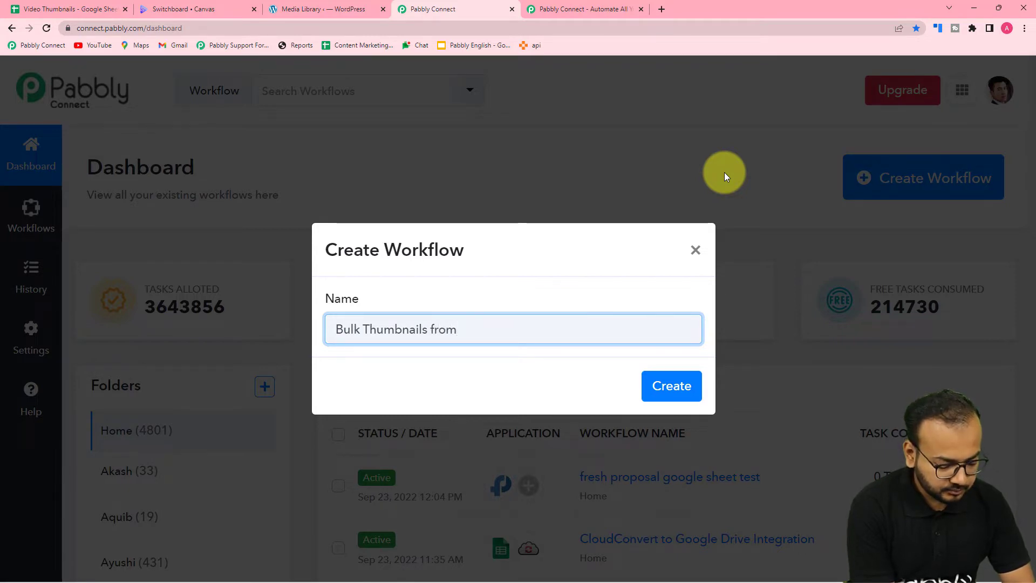
text( Google Sheets)
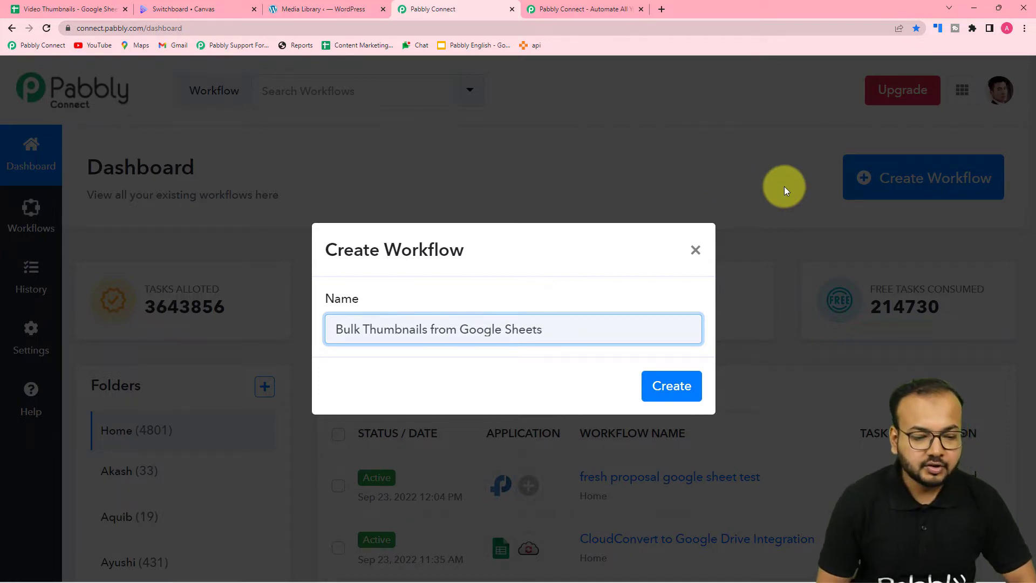
click(675, 387)
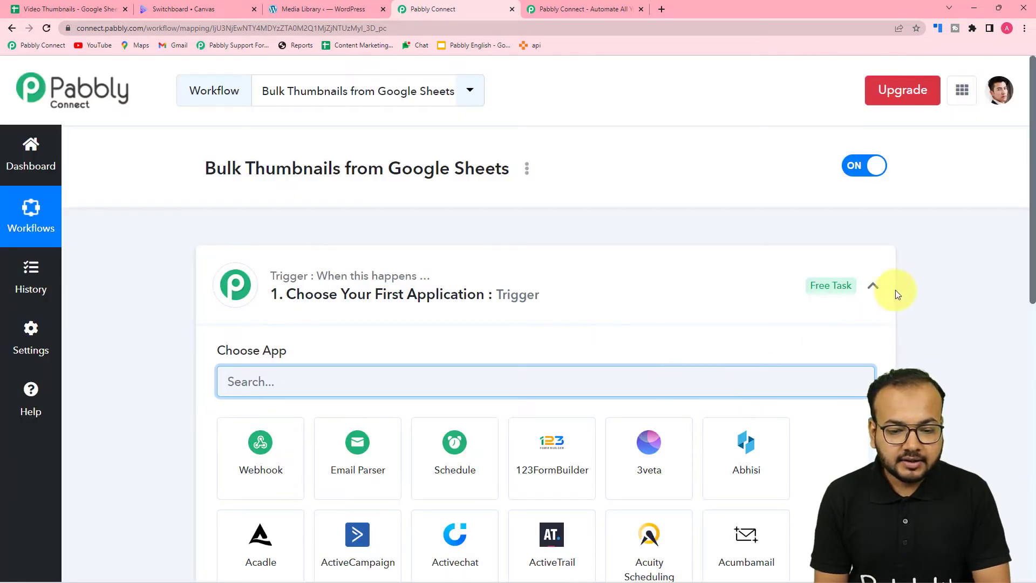
- Expand the workflow's trigger and action steps and look over the apps offered for each
click(874, 287)
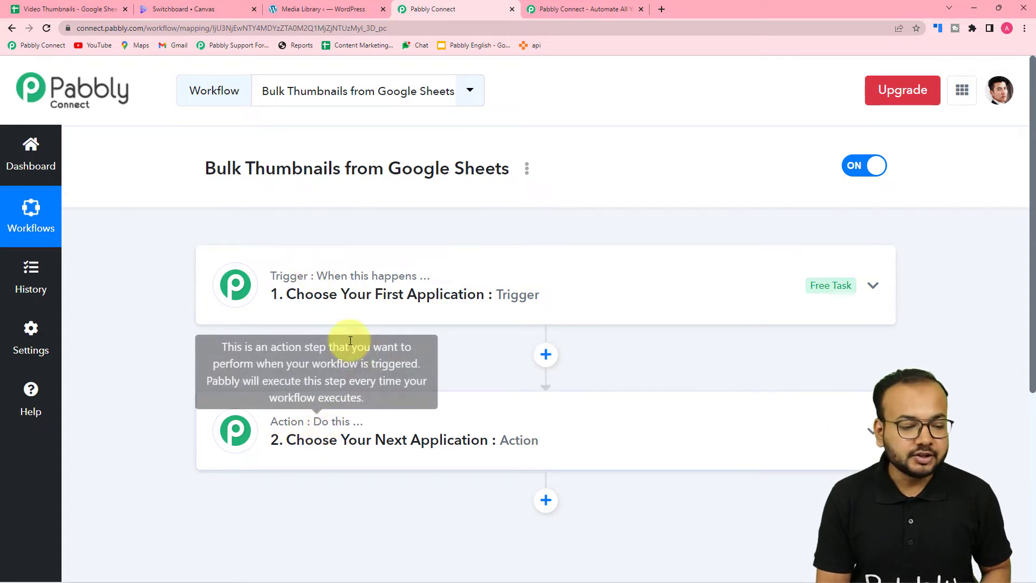
click(319, 297)
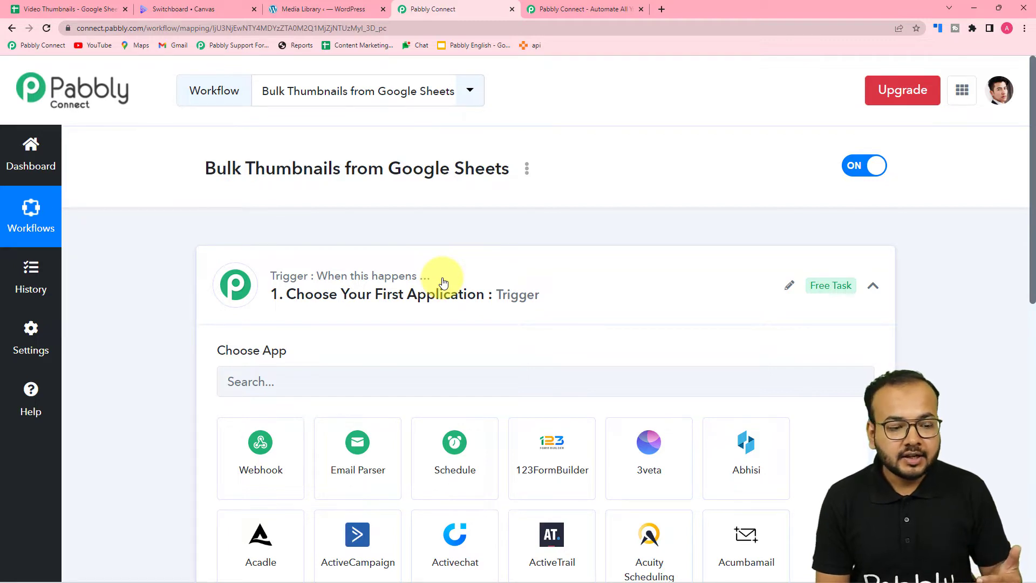
scroll(443, 282, down, 2)
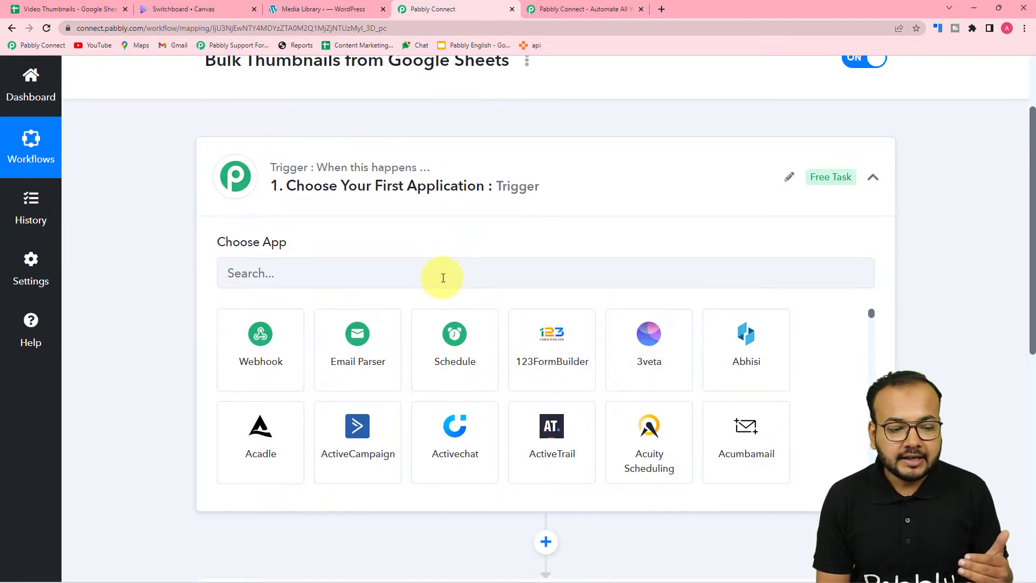
scroll(442, 279, down, 5)
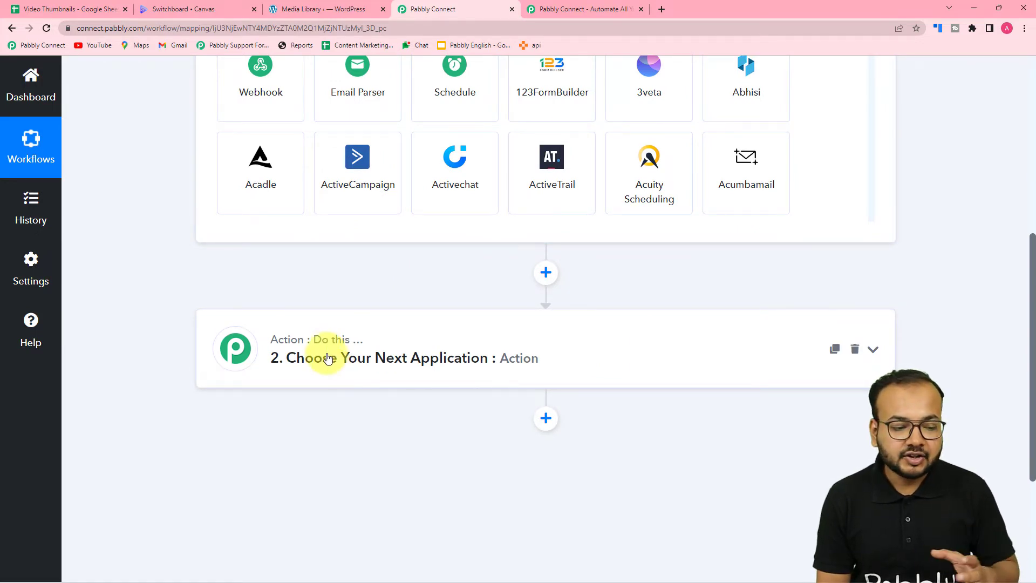
click(324, 358)
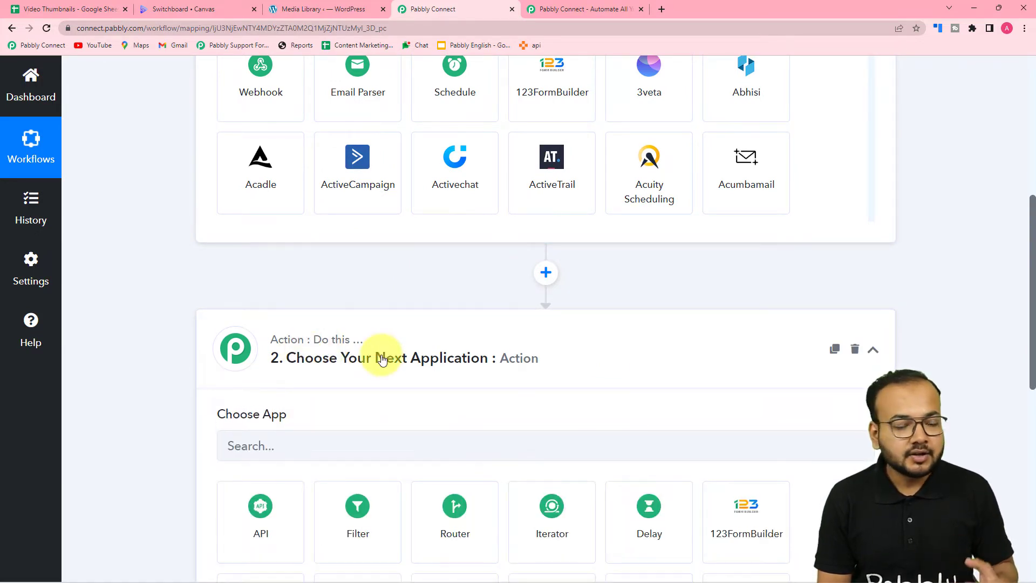
scroll(381, 356, up, 6)
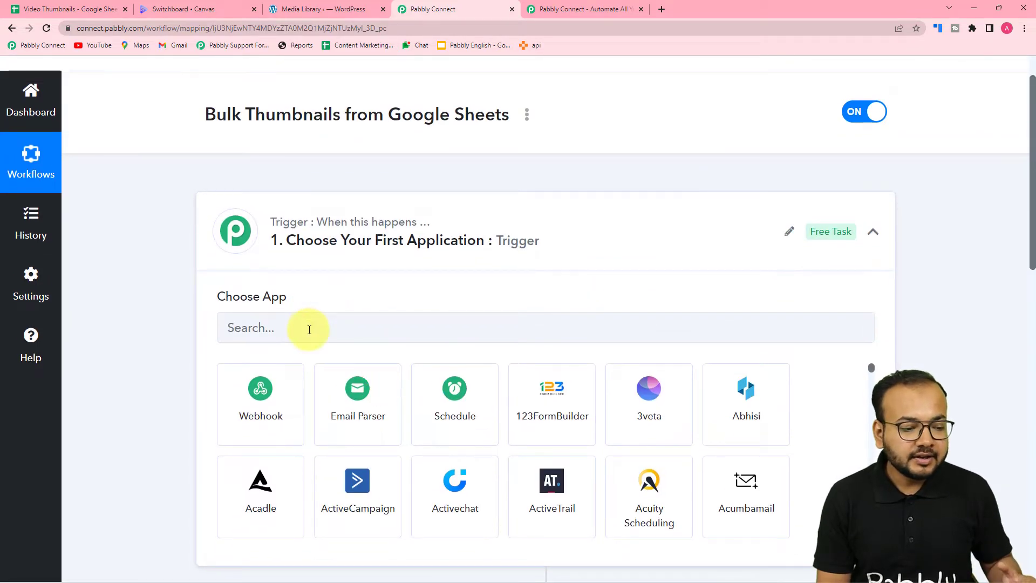
click(309, 330)
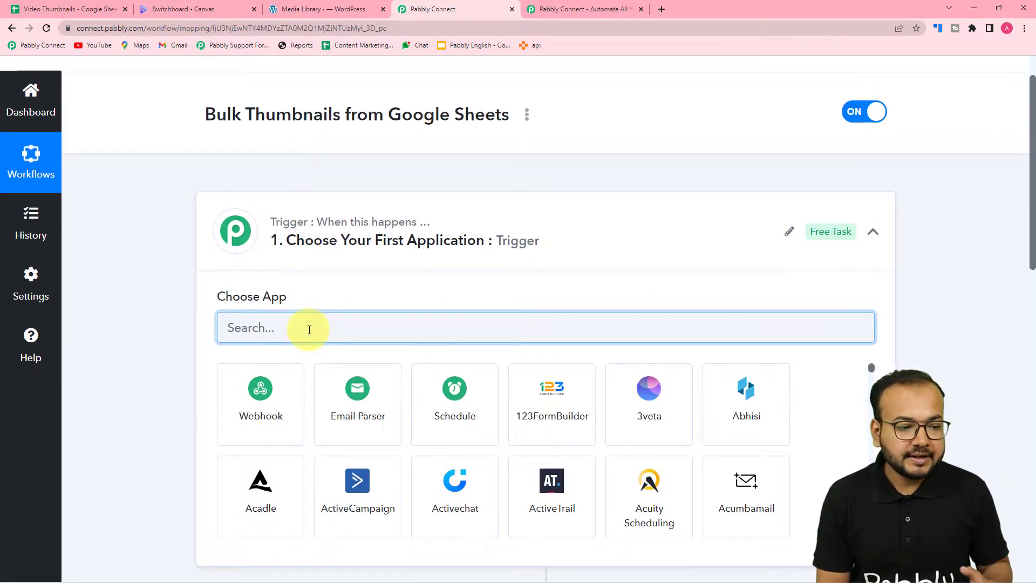
scroll(309, 329, down, 5)
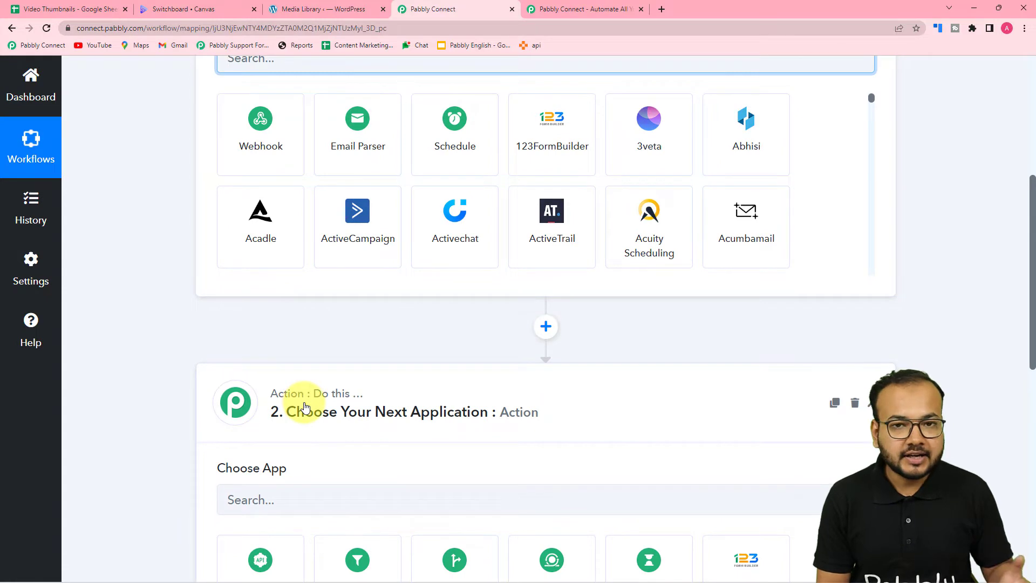
scroll(305, 406, up, 2)
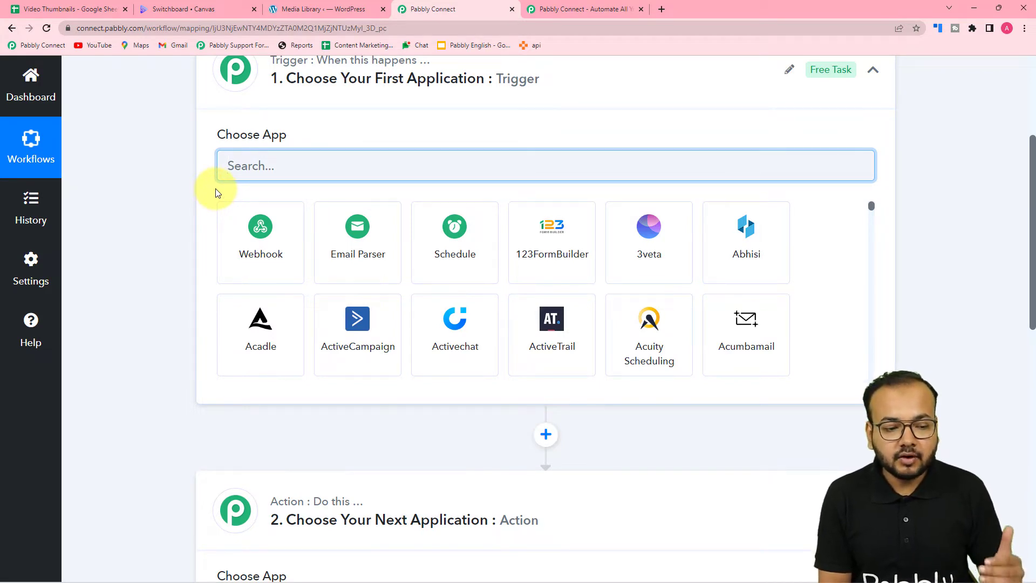
- Choose Schedule by Pabbly as the trigger app and set the workflow to run every day
click(455, 263)
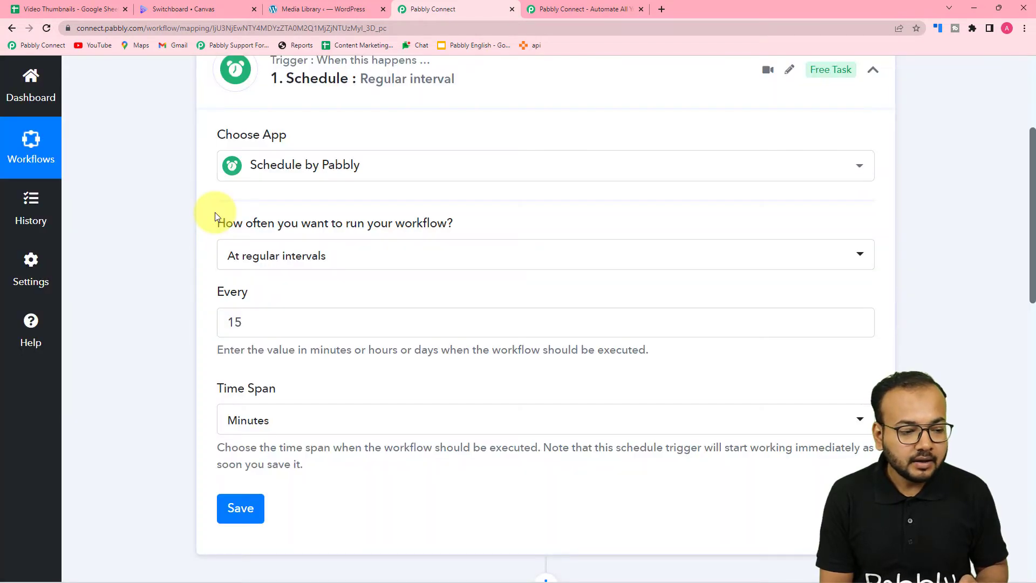
scroll(214, 216, down, 2)
mouse_move(254, 121)
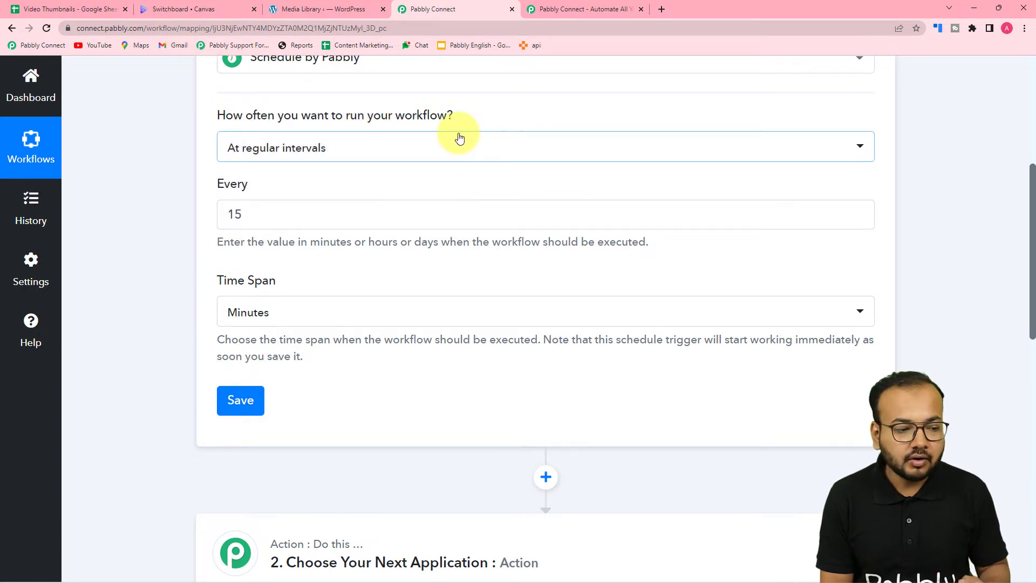
click(393, 157)
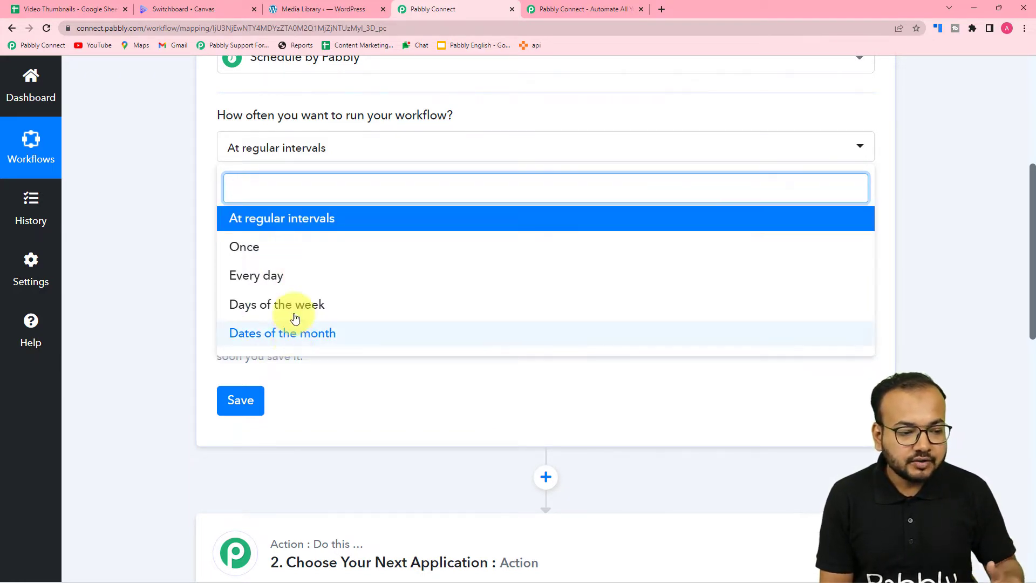
click(254, 275)
click(148, 226)
scroll(147, 226, up, 3)
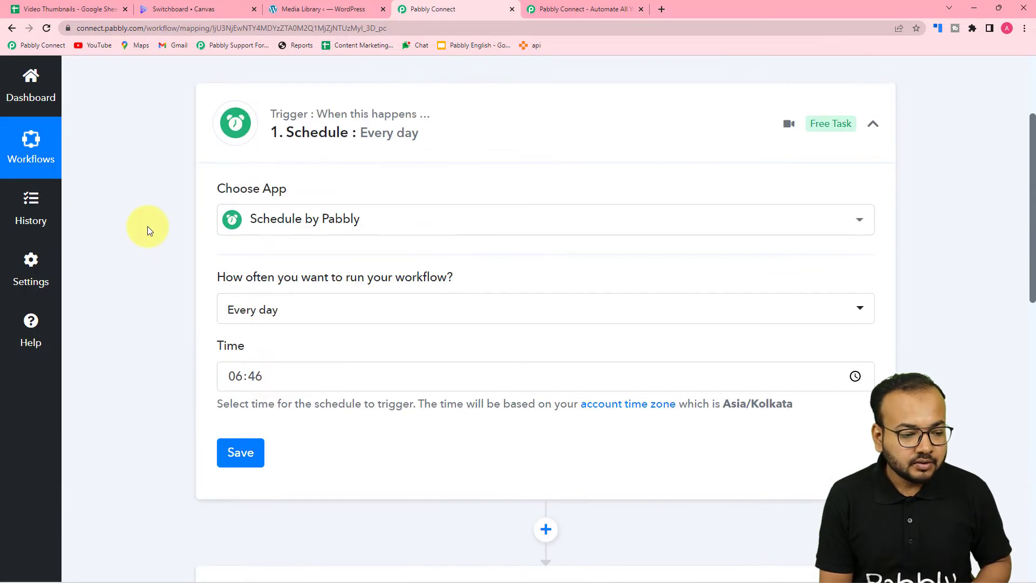
- Set the daily schedule's trigger time to 18:00 and save the trigger step
scroll(147, 225, down, 4)
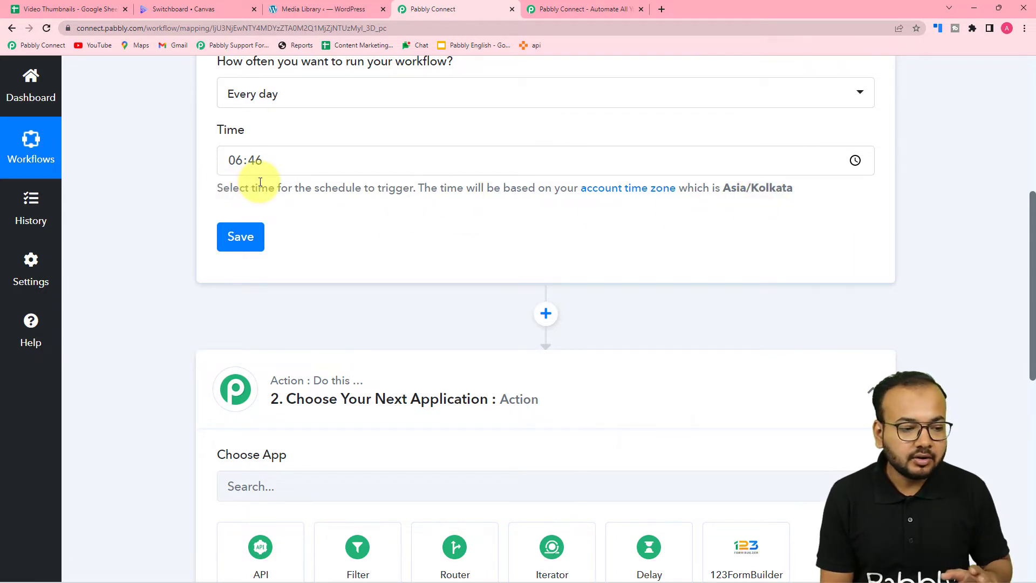
click(236, 166)
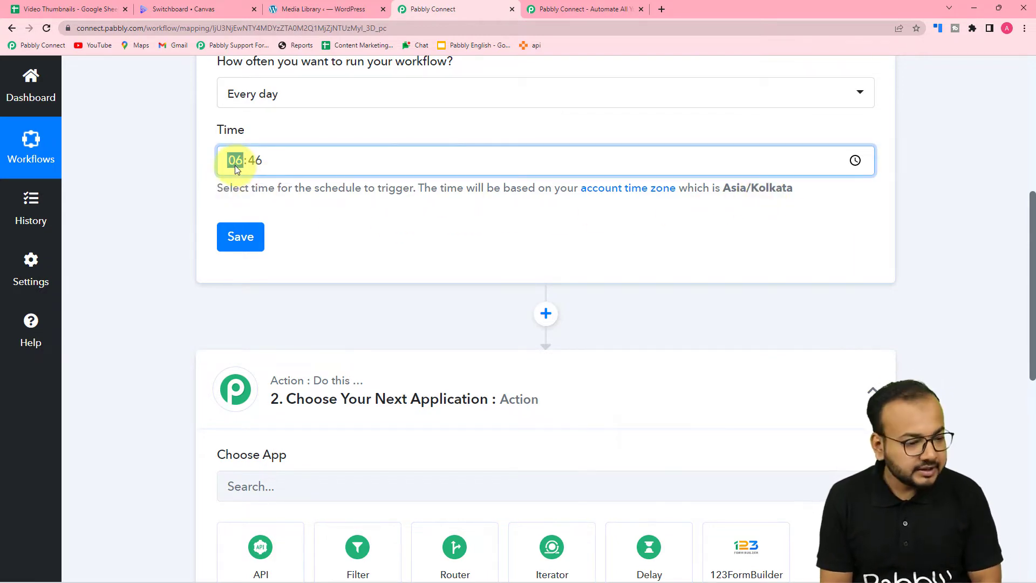
click(855, 160)
scroll(231, 245, down, 4)
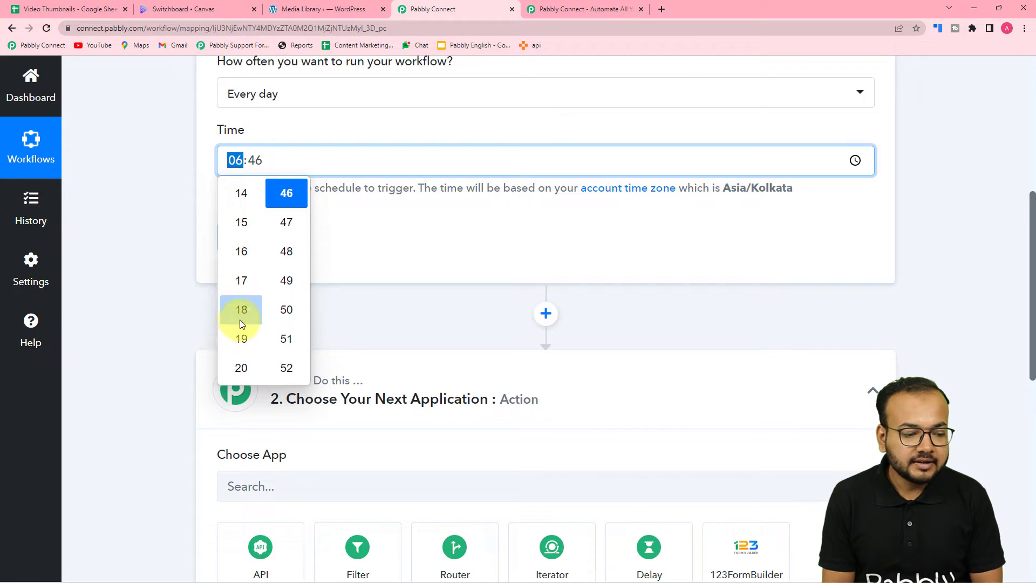
click(239, 319)
scroll(303, 254, up, 2)
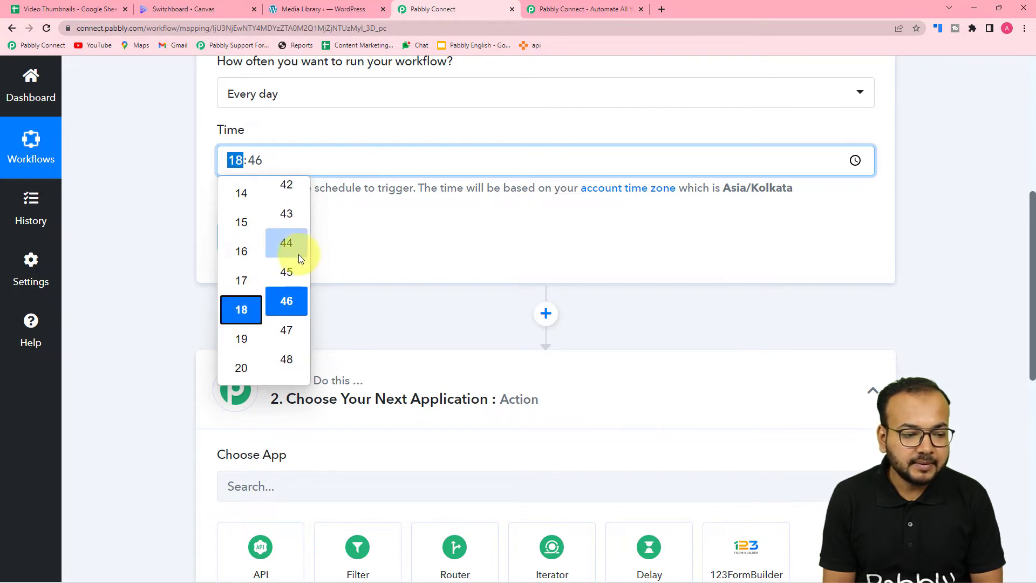
scroll(299, 256, up, 10)
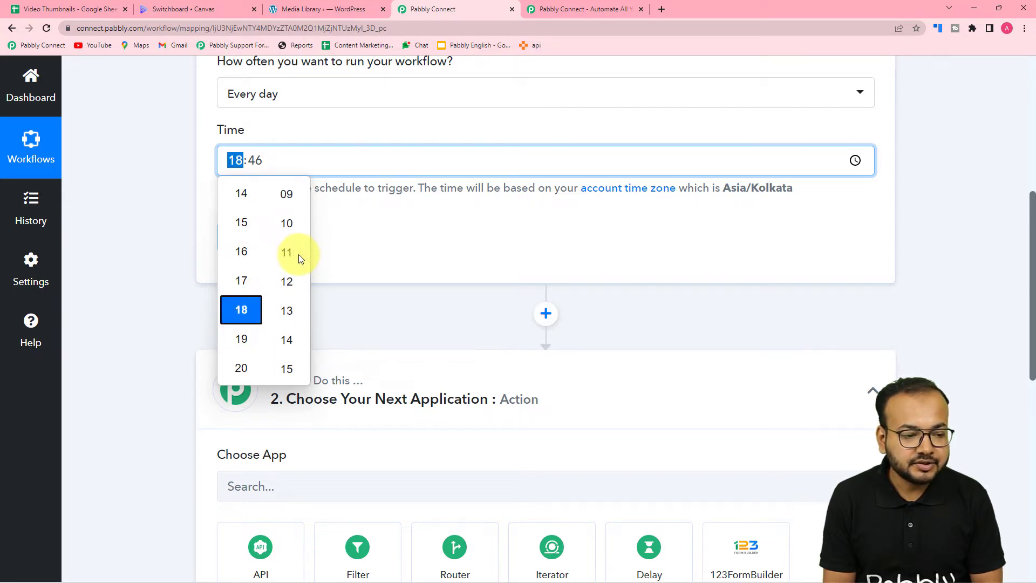
scroll(301, 260, up, 2)
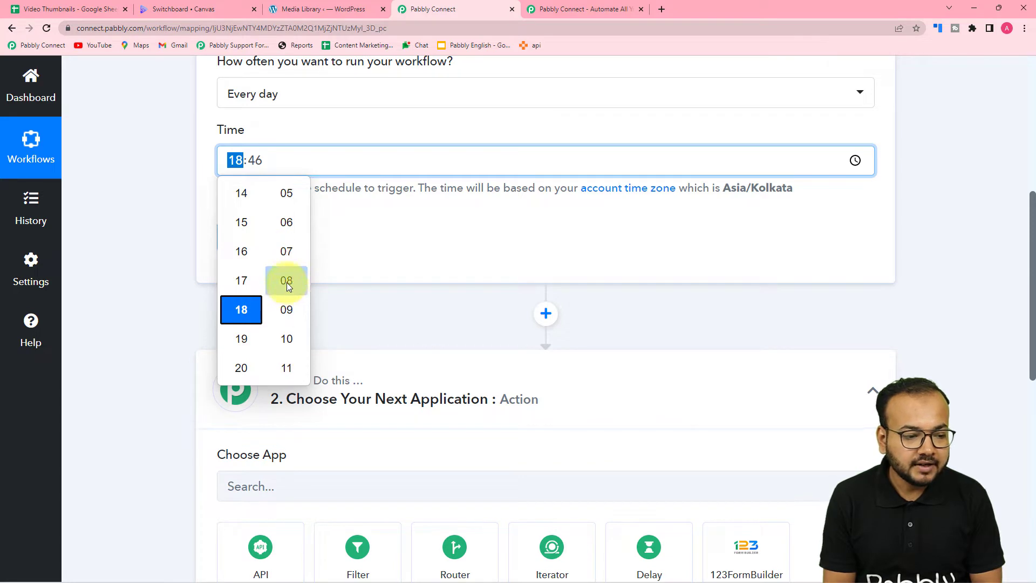
scroll(286, 283, up, 3)
scroll(291, 274, up, 1)
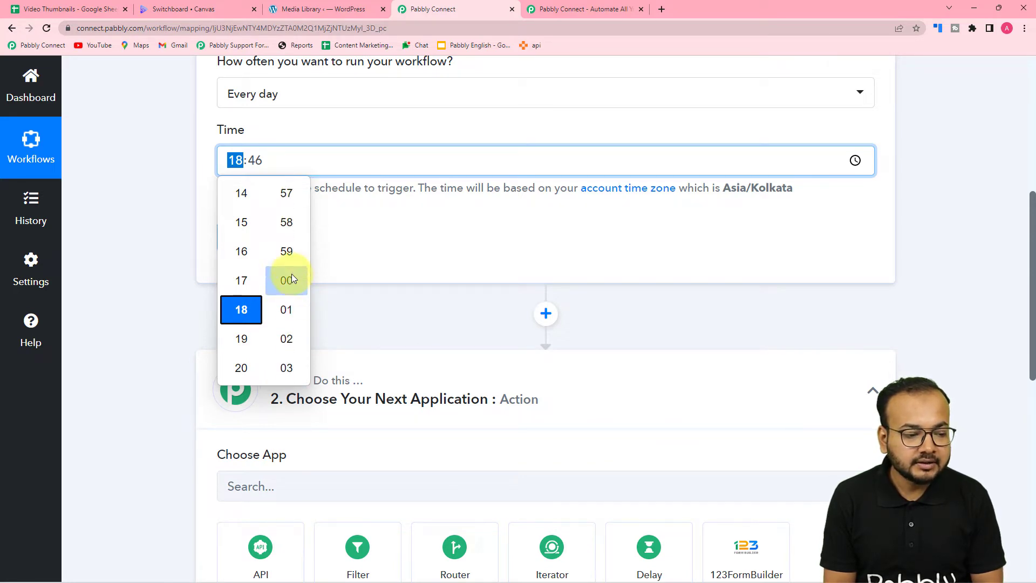
click(291, 274)
click(347, 274)
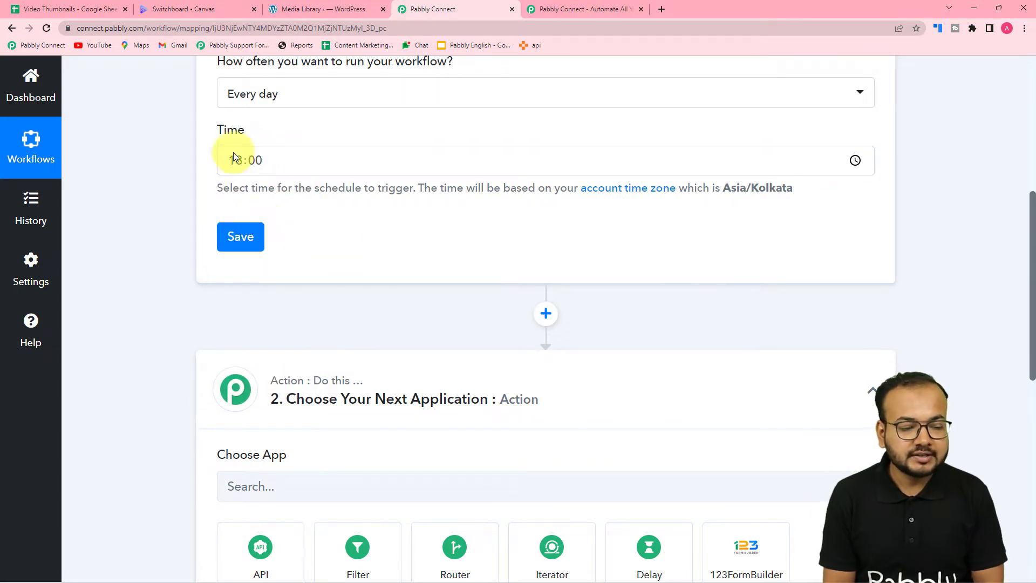
click(236, 226)
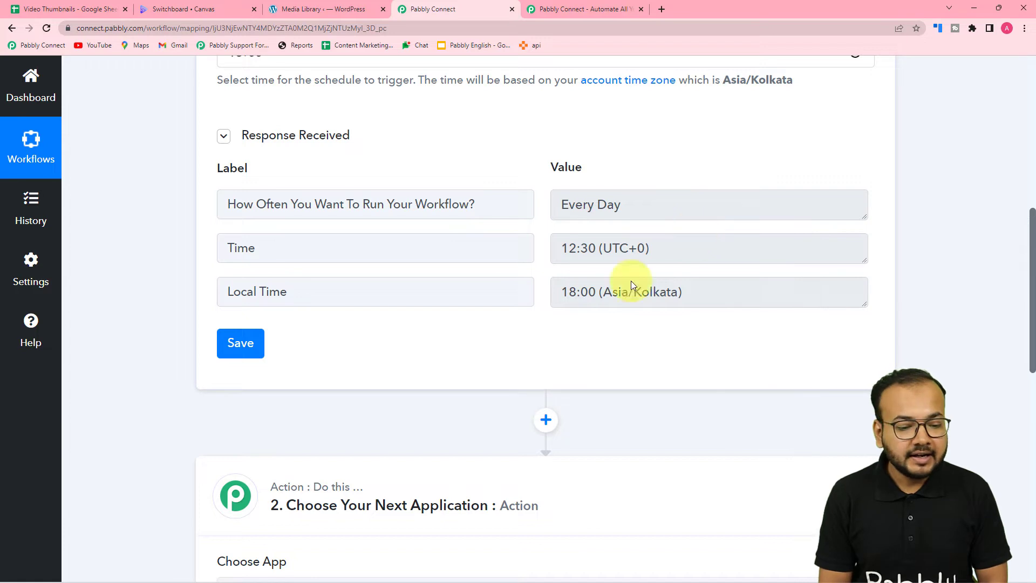
- Review the saved schedule response, and switch to the Video Thumbnails spreadsheet in Google Sheets
scroll(654, 320, down, 2)
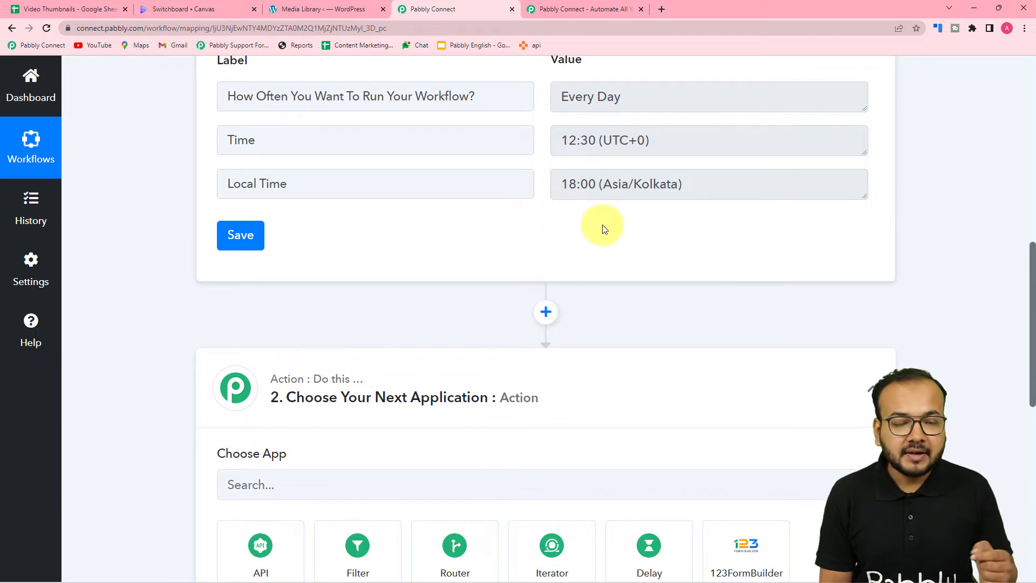
scroll(604, 229, down, 2)
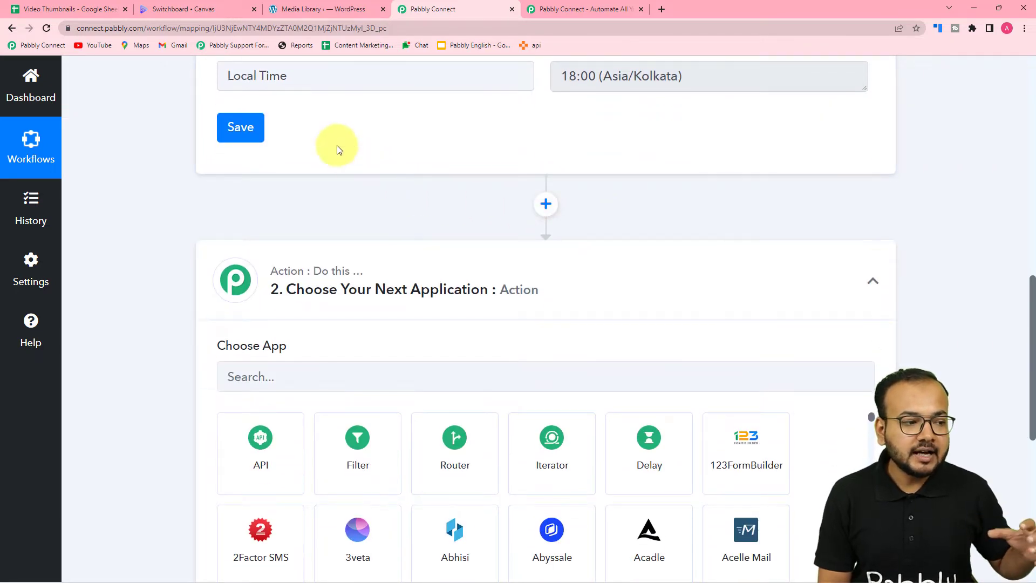
click(89, 9)
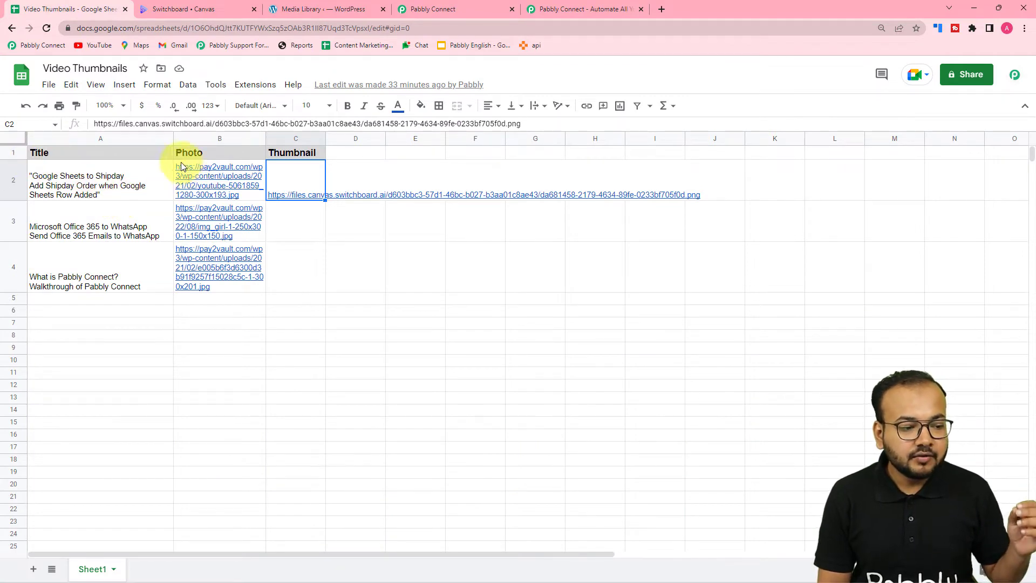
- Look over the Photo and Thumbnail cells of the rows in the Video Thumbnails sheet
mouse_move(219, 165)
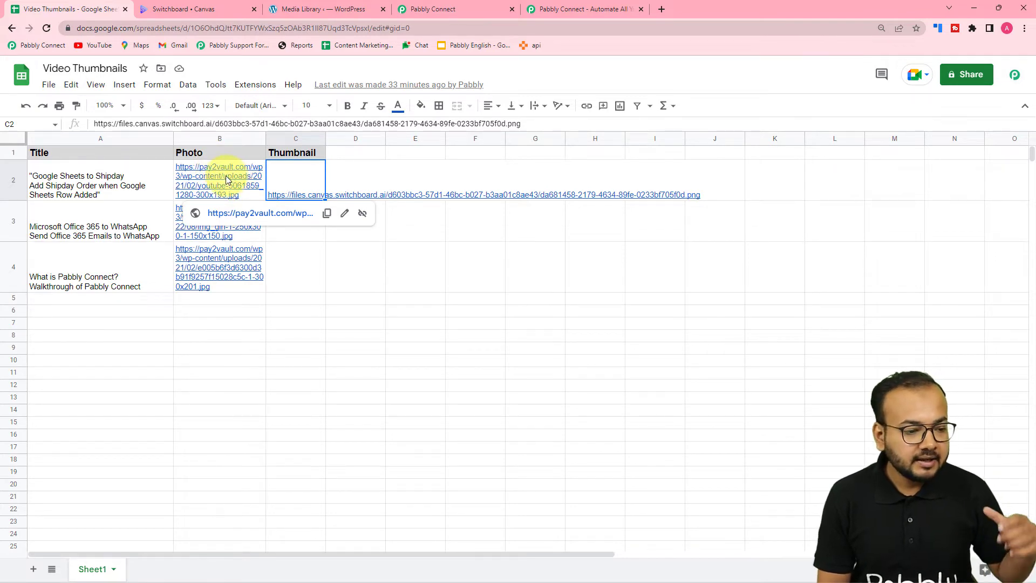
mouse_move(305, 170)
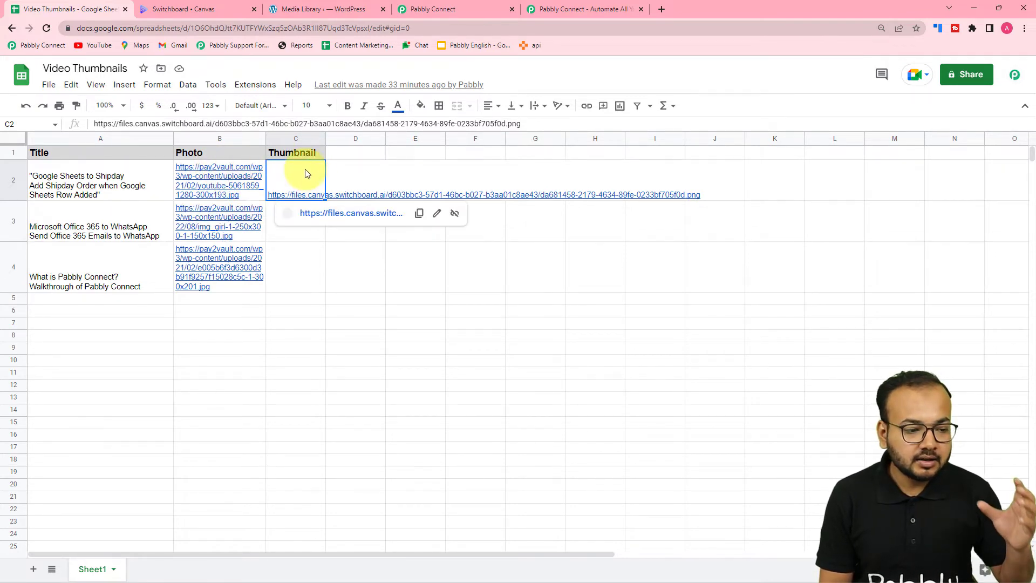
click(295, 244)
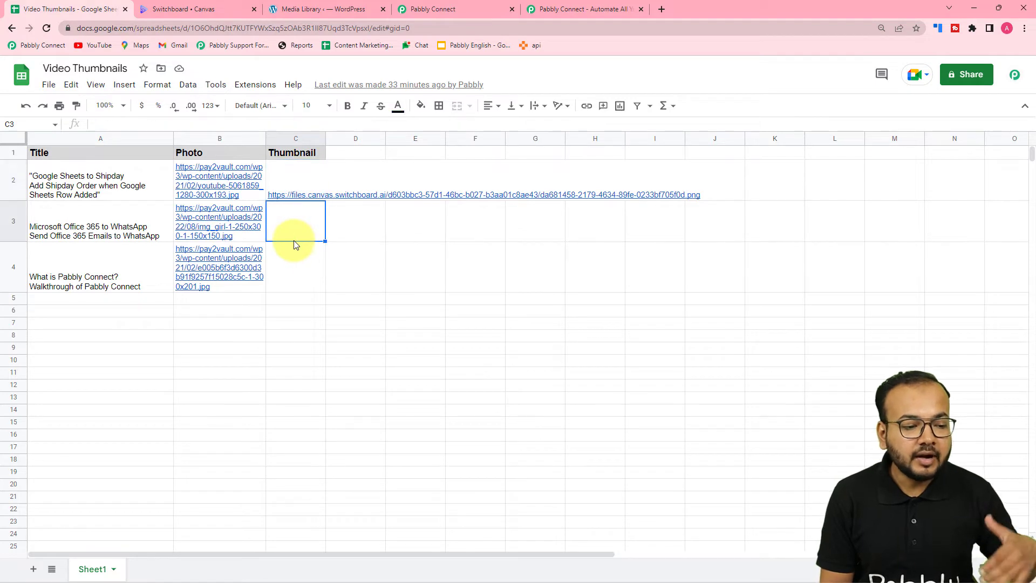
mouse_move(298, 198)
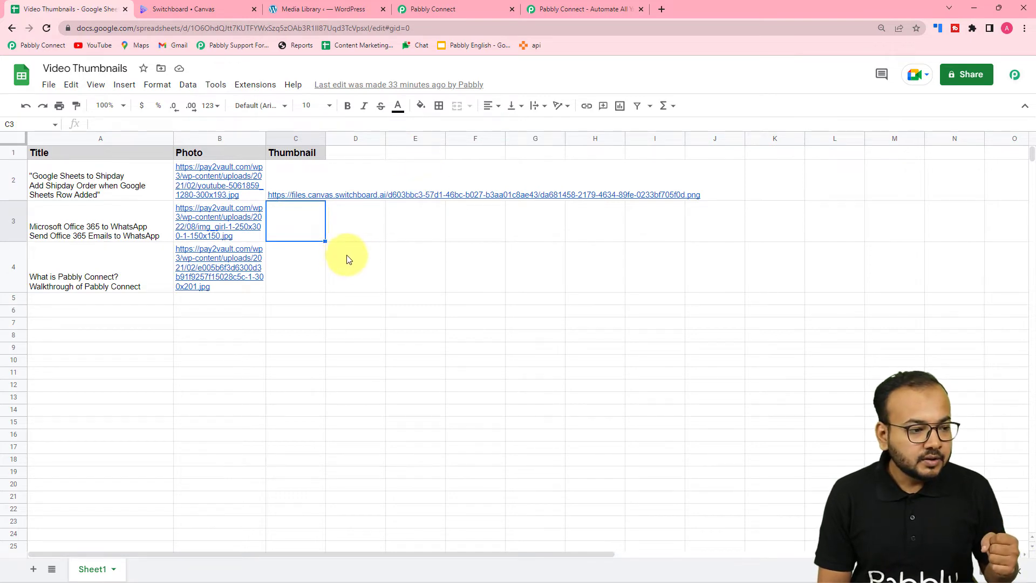
- Switch to Pabbly Connect and set the second workflow step to Google Sheets with the Get Row(s) action event
click(461, 9)
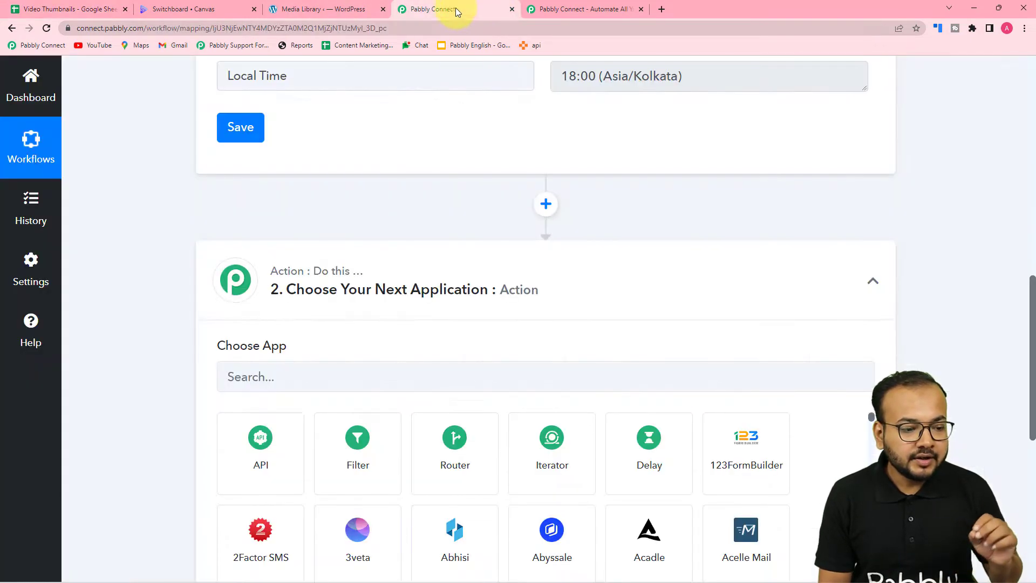
scroll(374, 279, down, 2)
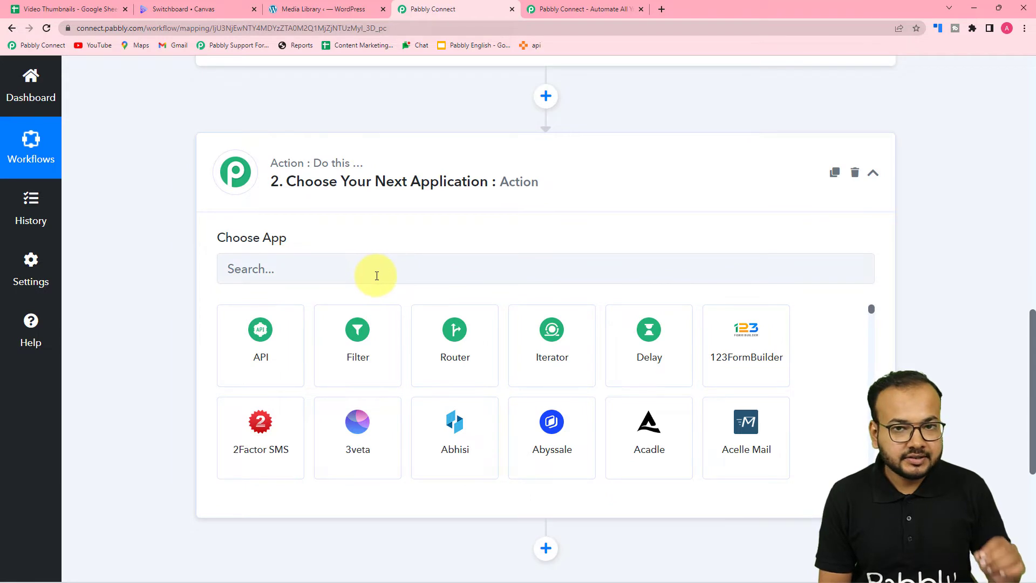
click(374, 276)
text(goo)
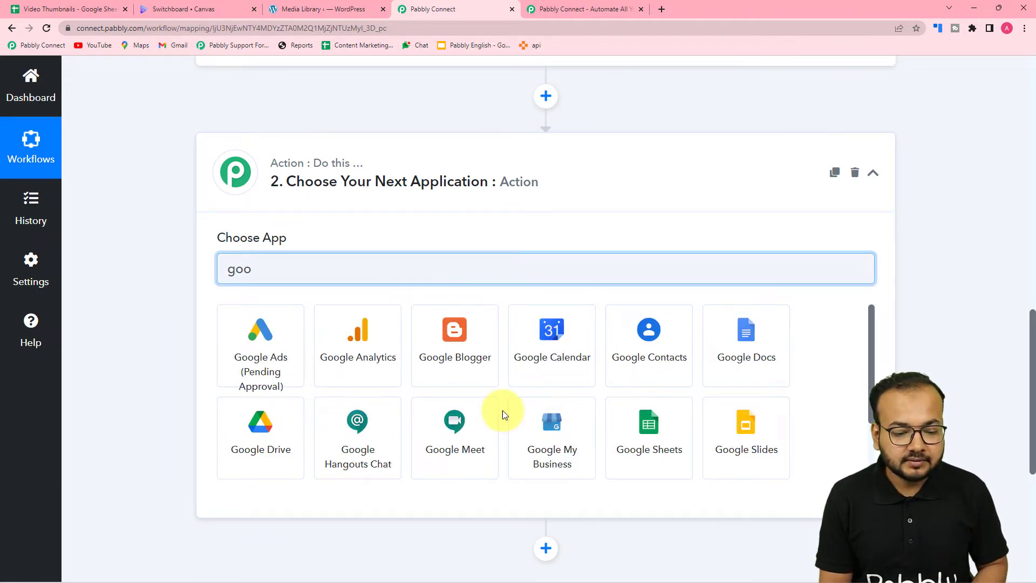
click(644, 450)
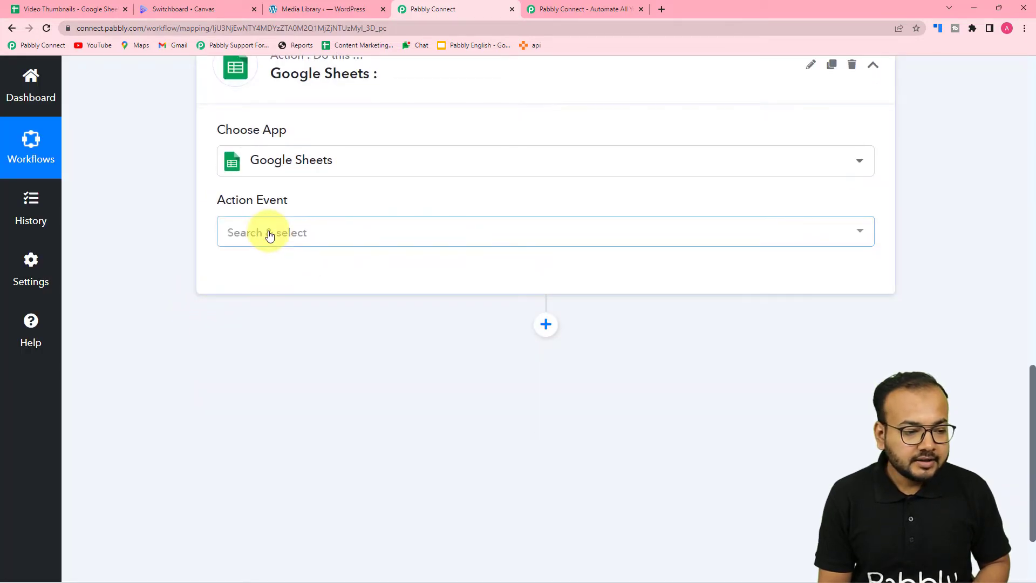
click(268, 234)
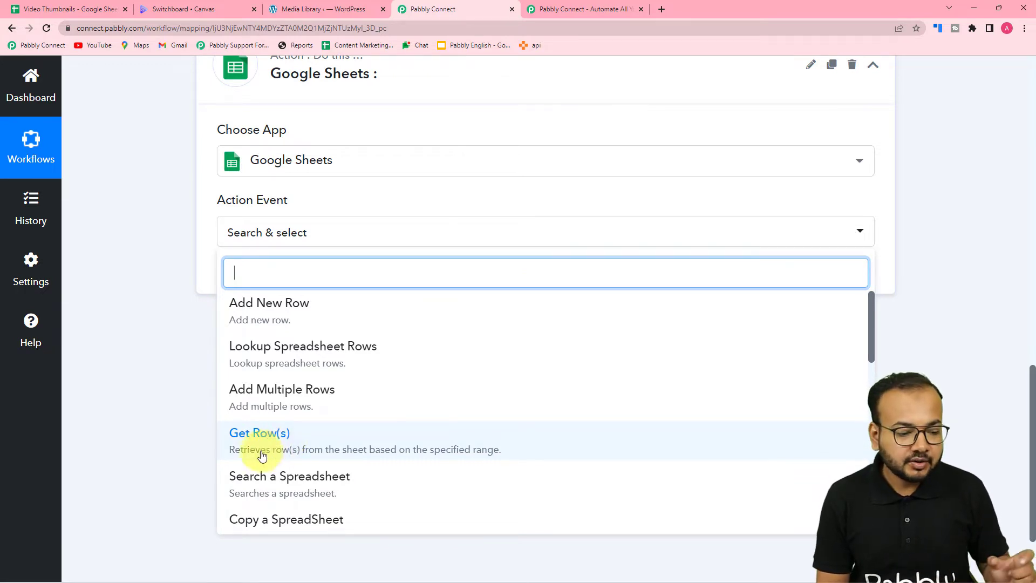
click(329, 446)
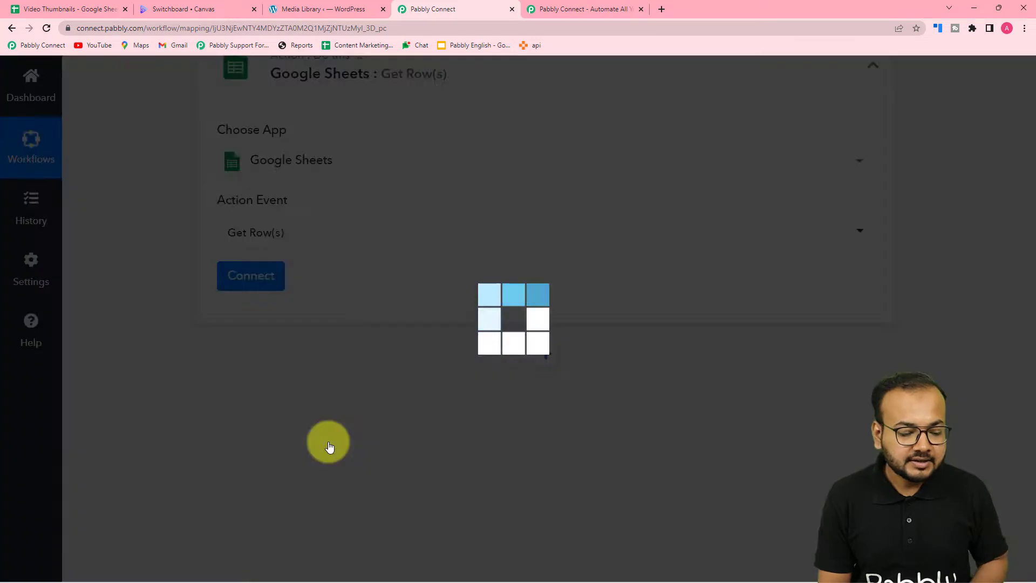
- Add a new Google Sheets connection for the action and authorise Pabbly Connect Sheets to access the Pabbly Google account
click(268, 276)
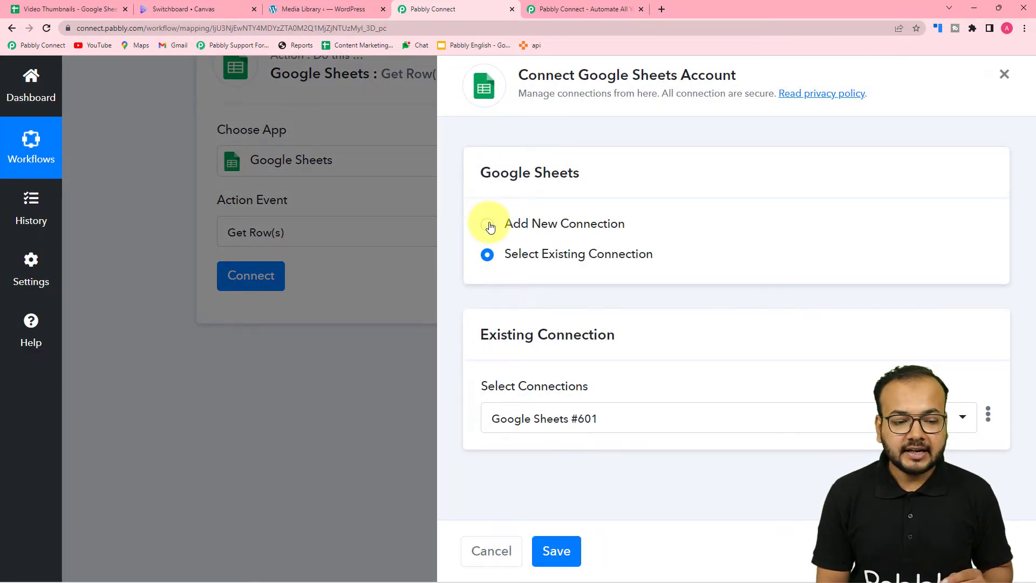
click(487, 224)
click(535, 402)
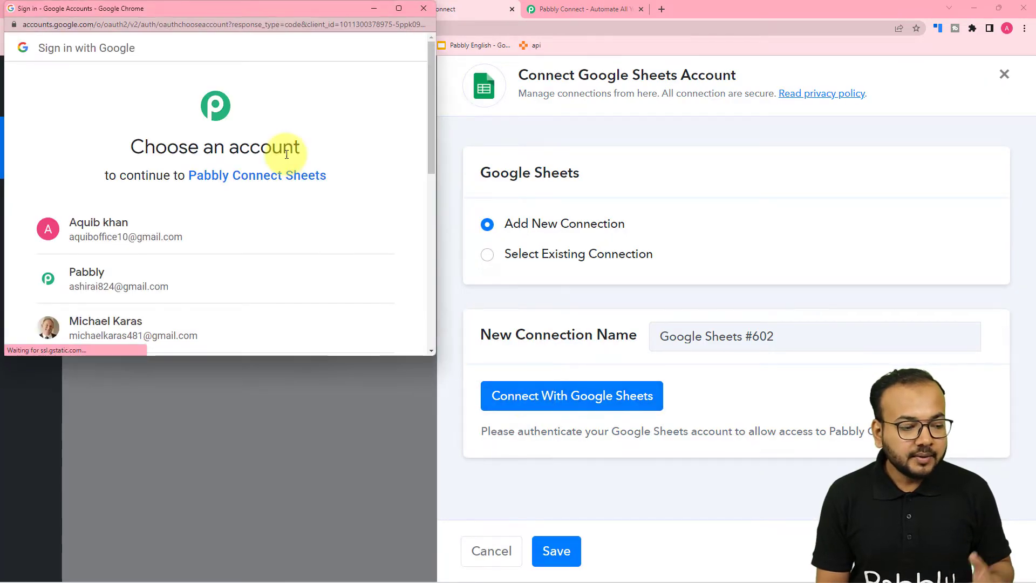
click(177, 290)
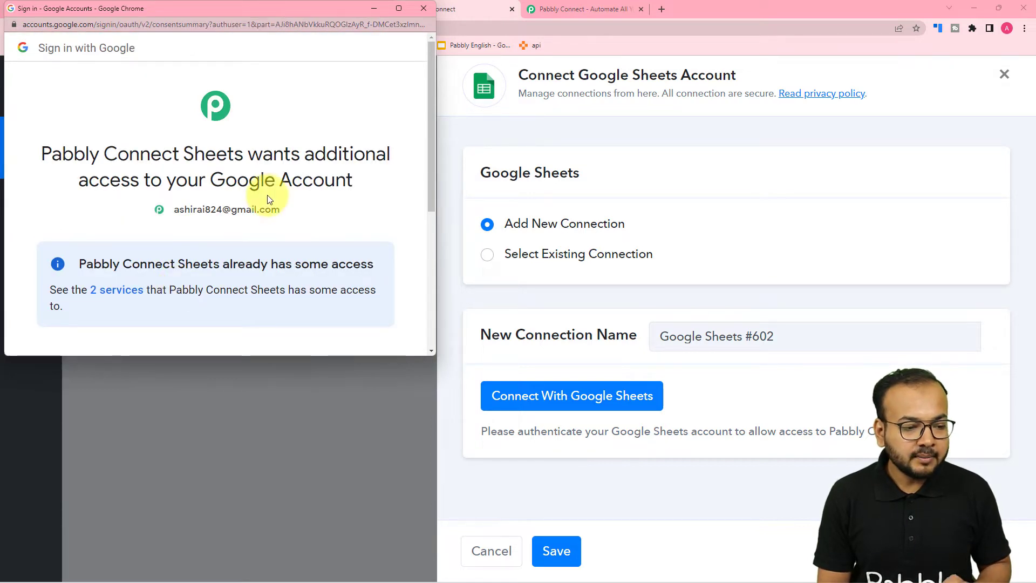
scroll(268, 198, down, 4)
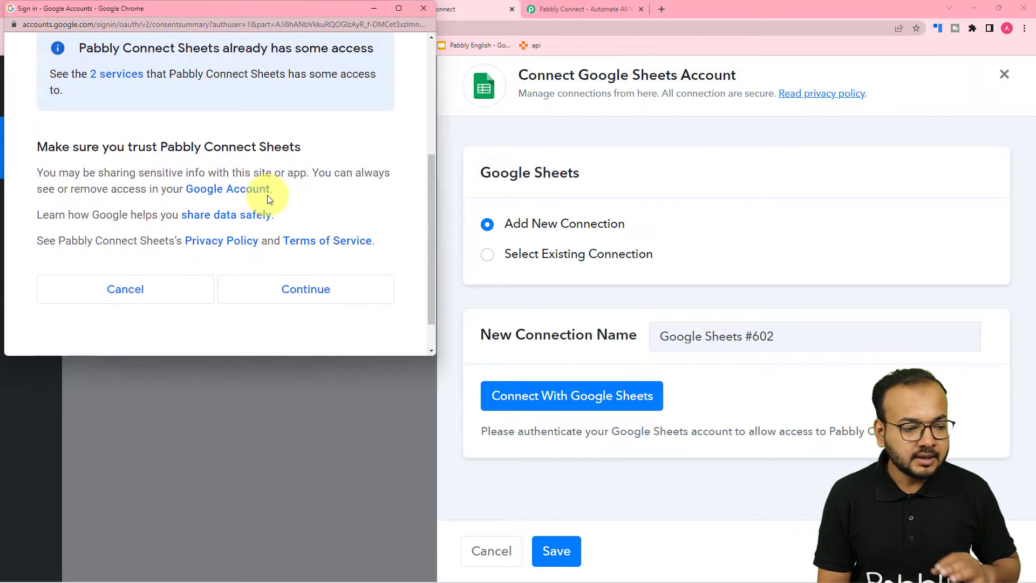
click(286, 291)
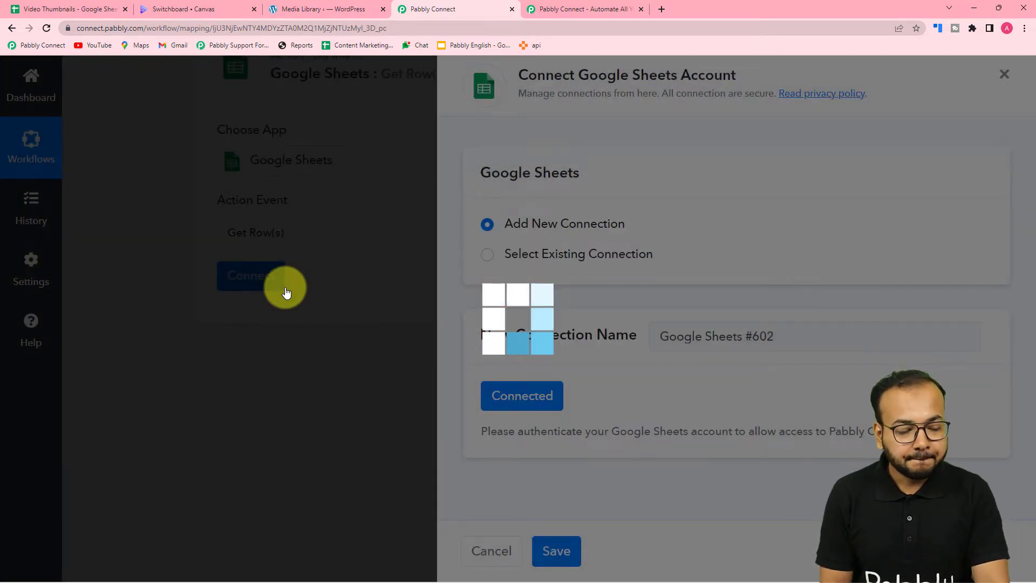
- Select Video Thumbnails as the spreadsheet for the Get Row(s) action, checking the spreadsheet and sheet names in Google Sheets
scroll(276, 300, down, 5)
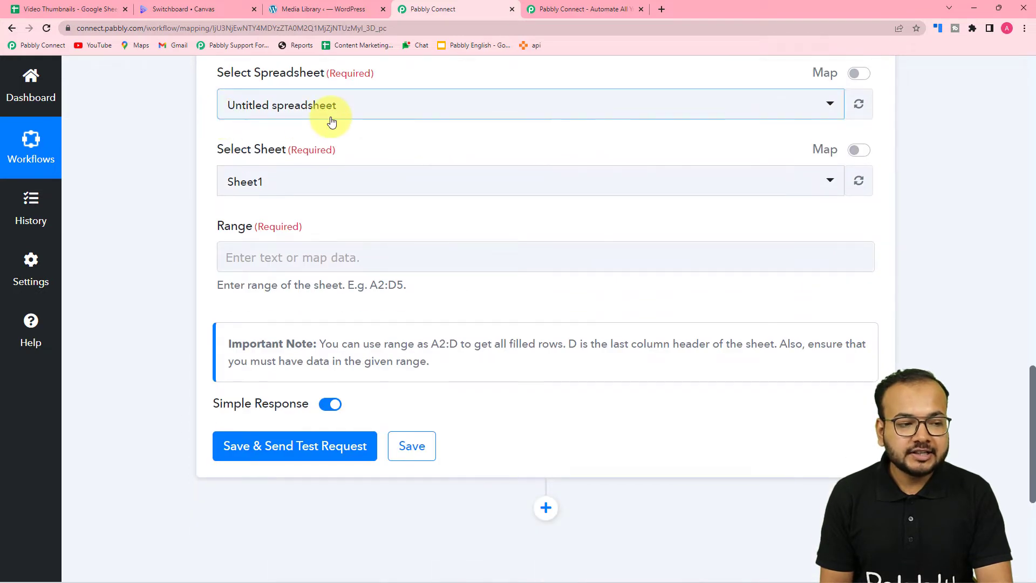
click(107, 11)
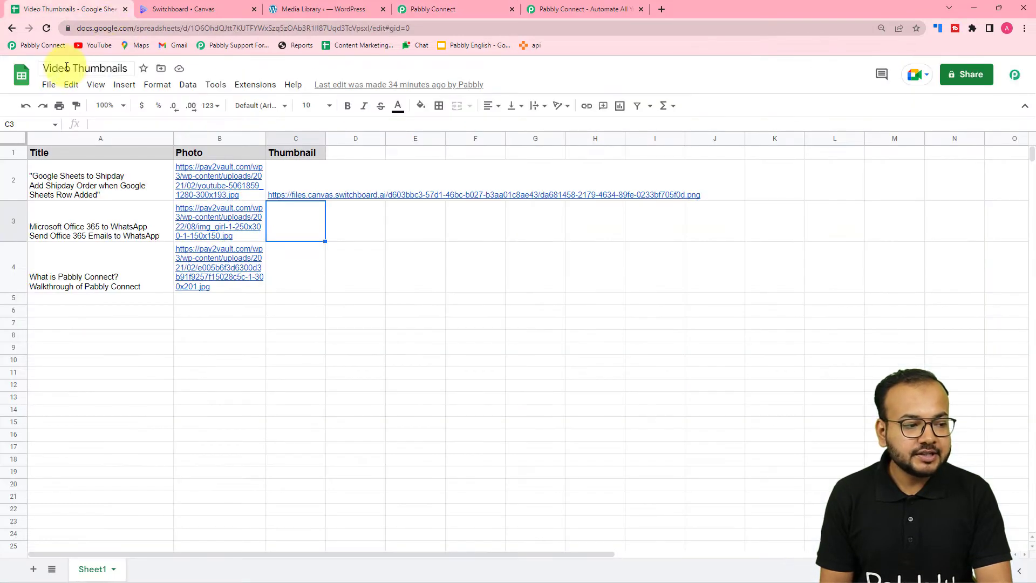
click(468, 9)
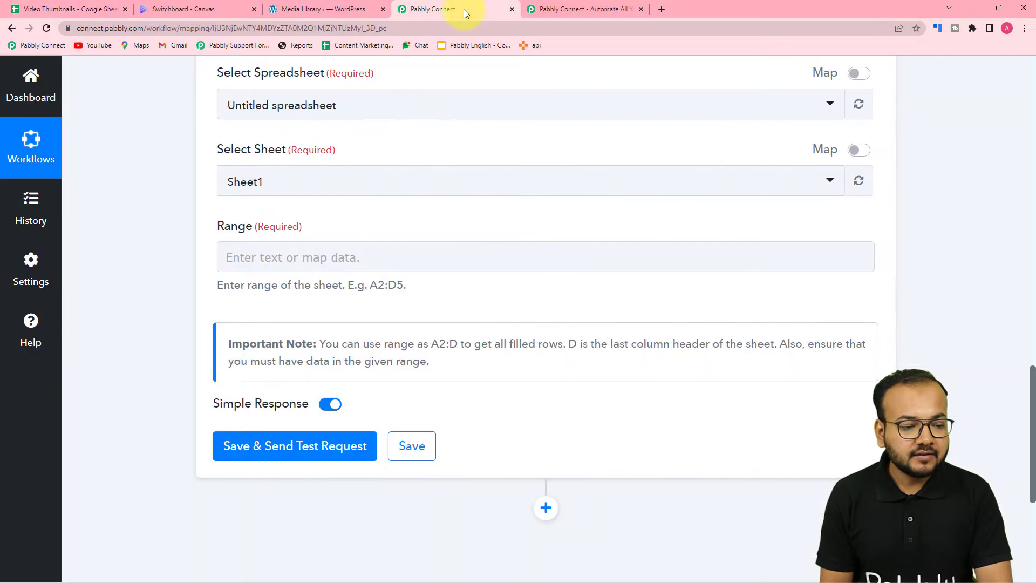
click(313, 108)
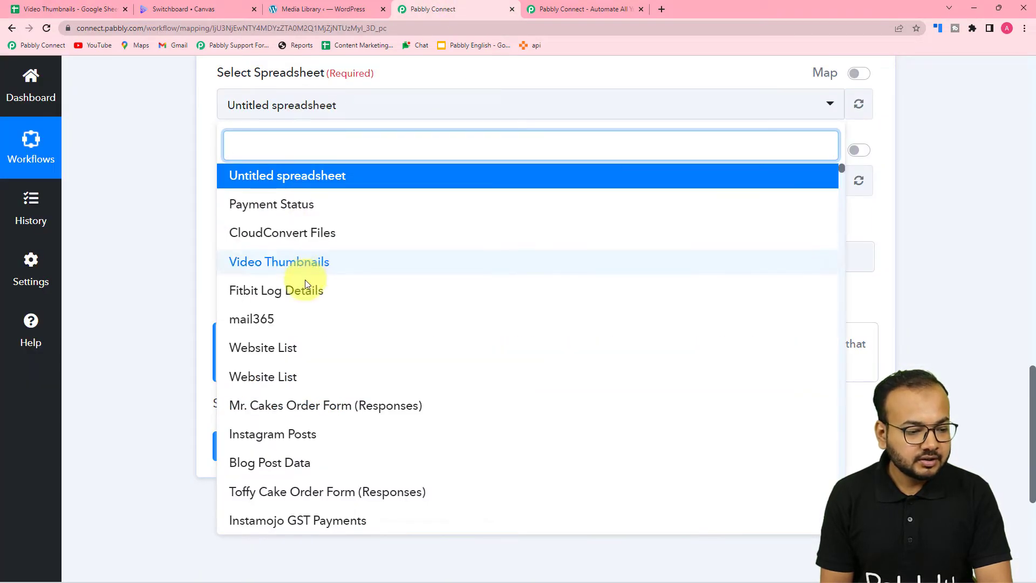
click(251, 263)
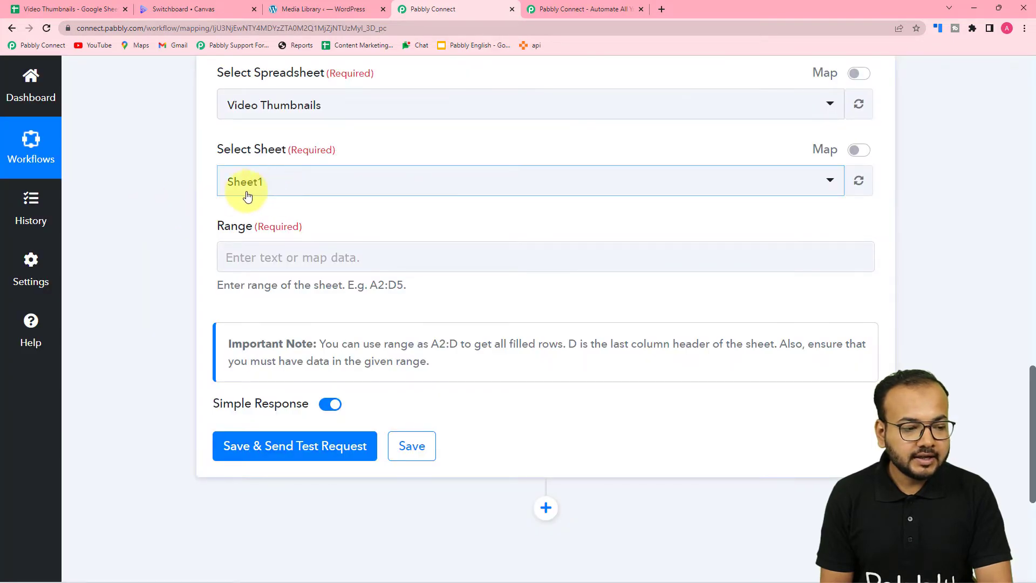
click(71, 9)
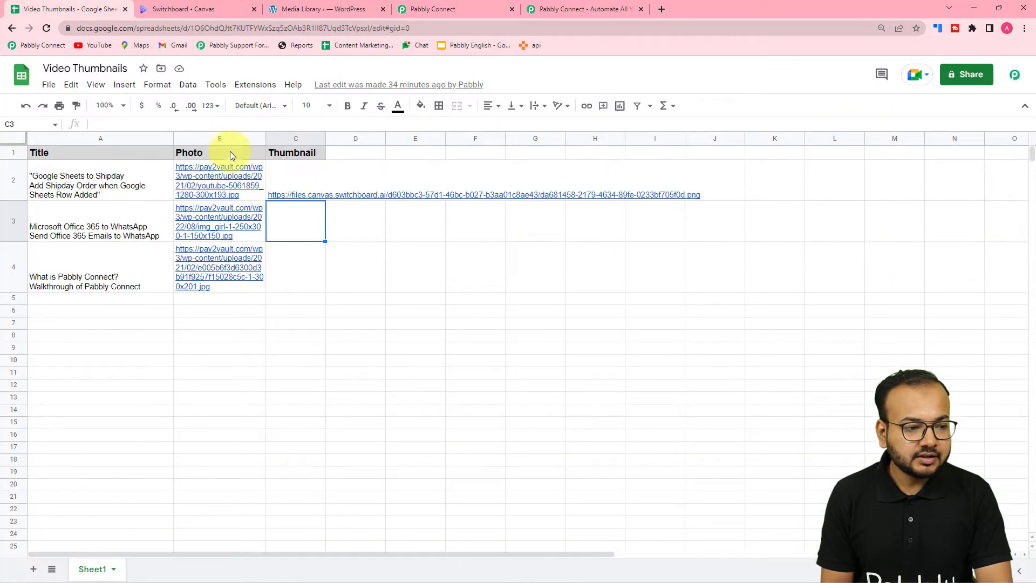
click(427, 9)
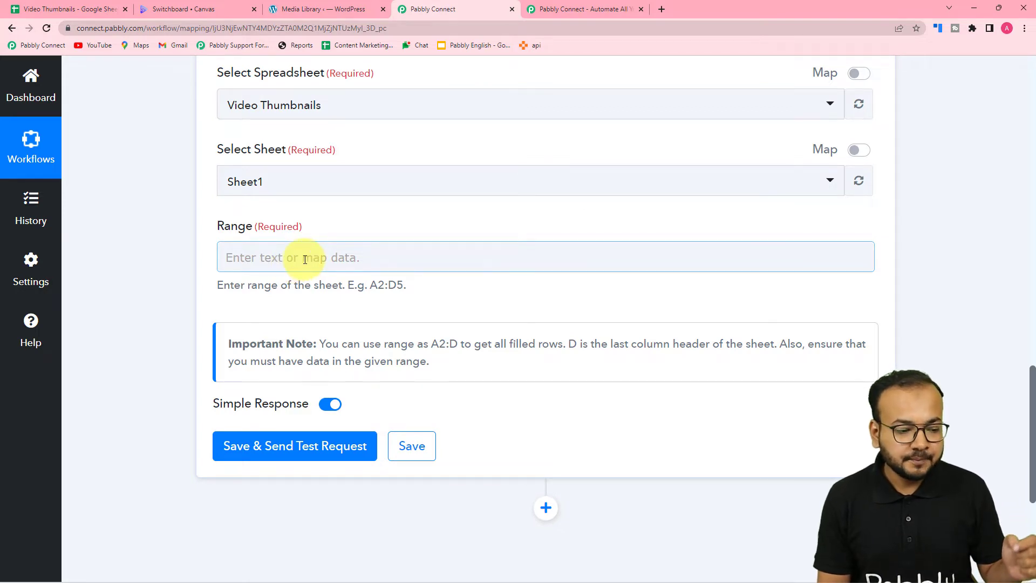
- Switch to Google Sheets and examine which Title and Photo cells have to be retrieved by selecting A2:B4
click(89, 7)
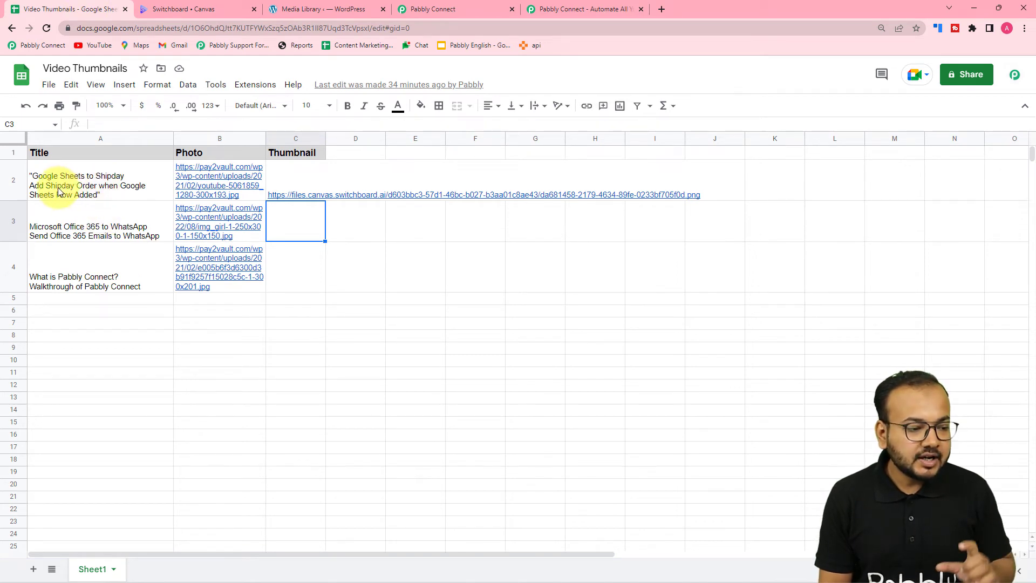
click(77, 187)
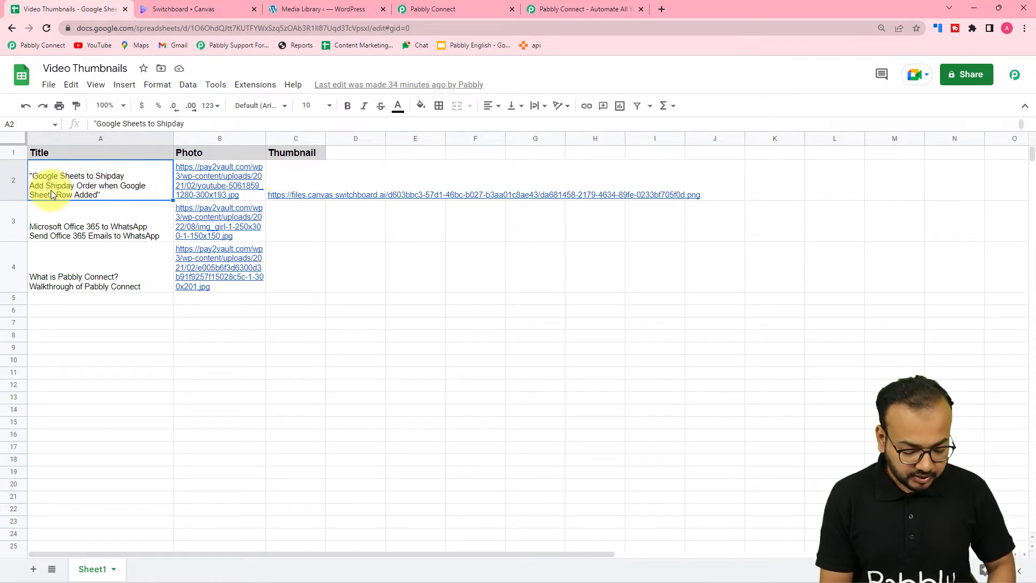
key(shift+Right)
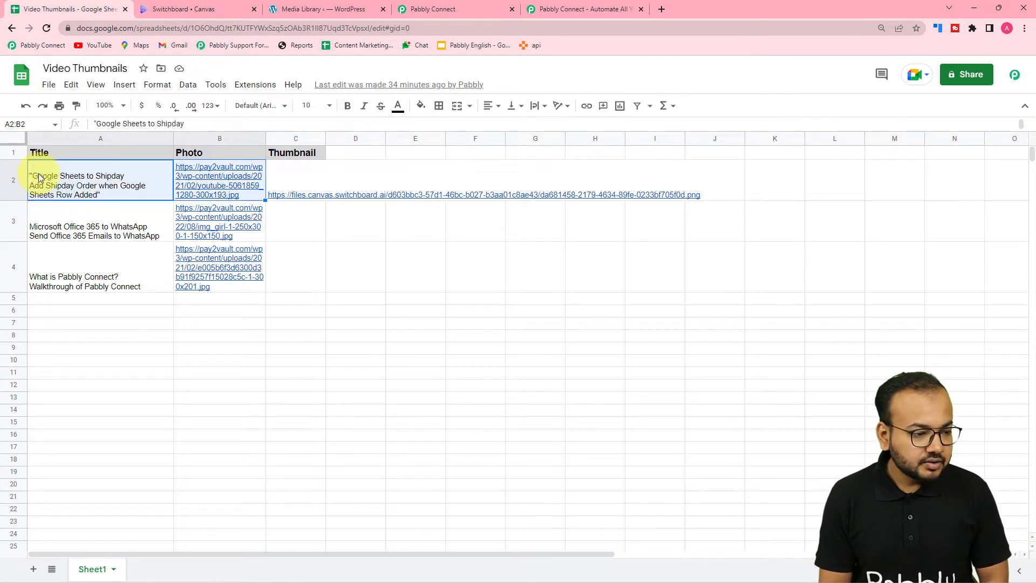
mouse_move(209, 186)
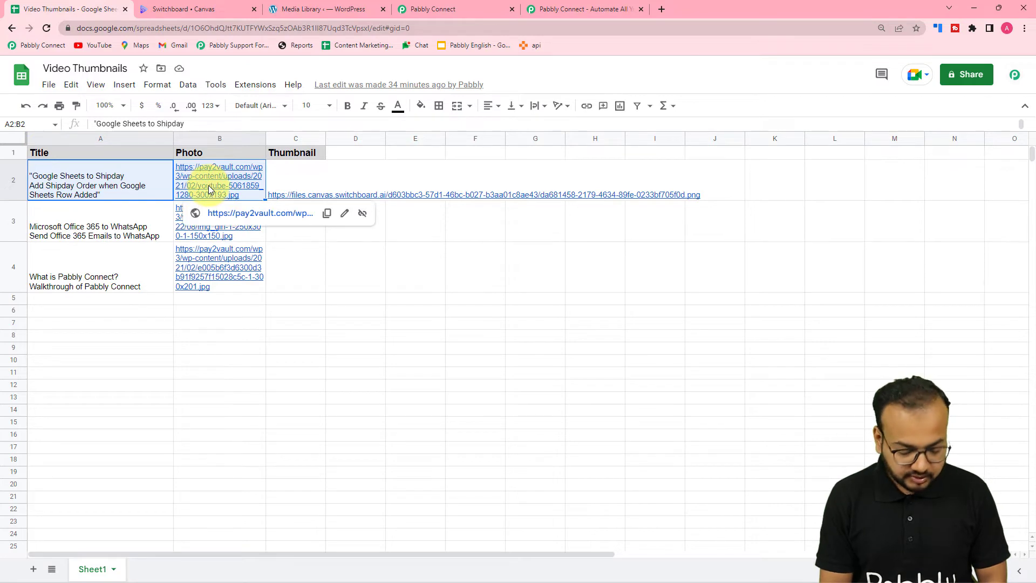
key(shift+Down)
key(shift+Down)
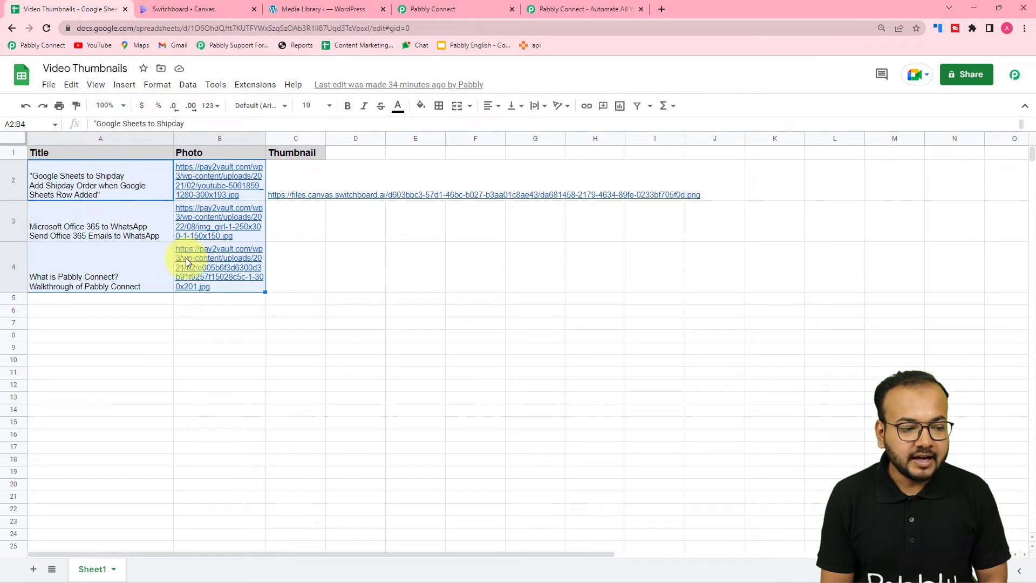
mouse_move(180, 254)
mouse_move(316, 176)
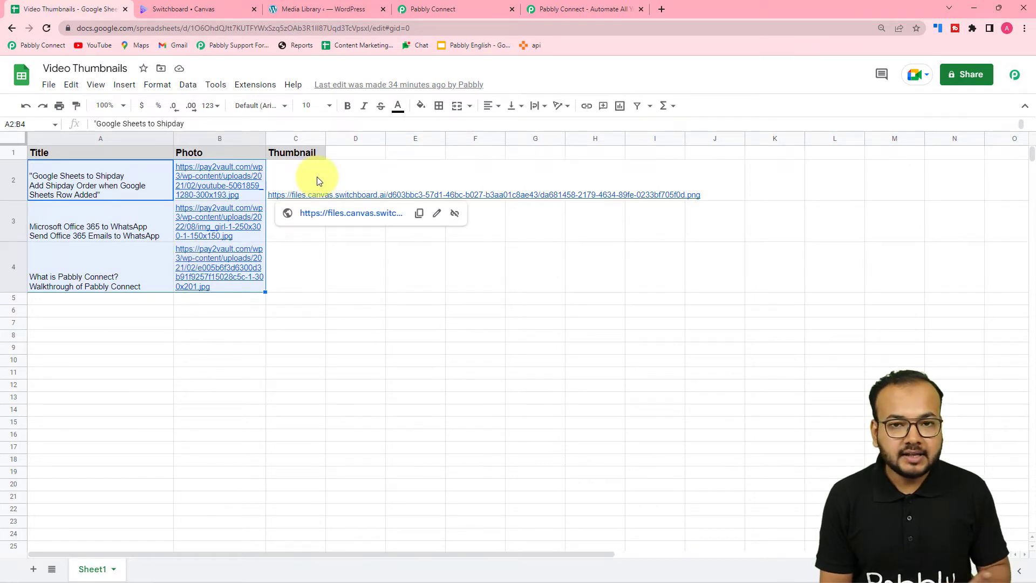
- Delete the existing thumbnail link from cell C2
click(289, 188)
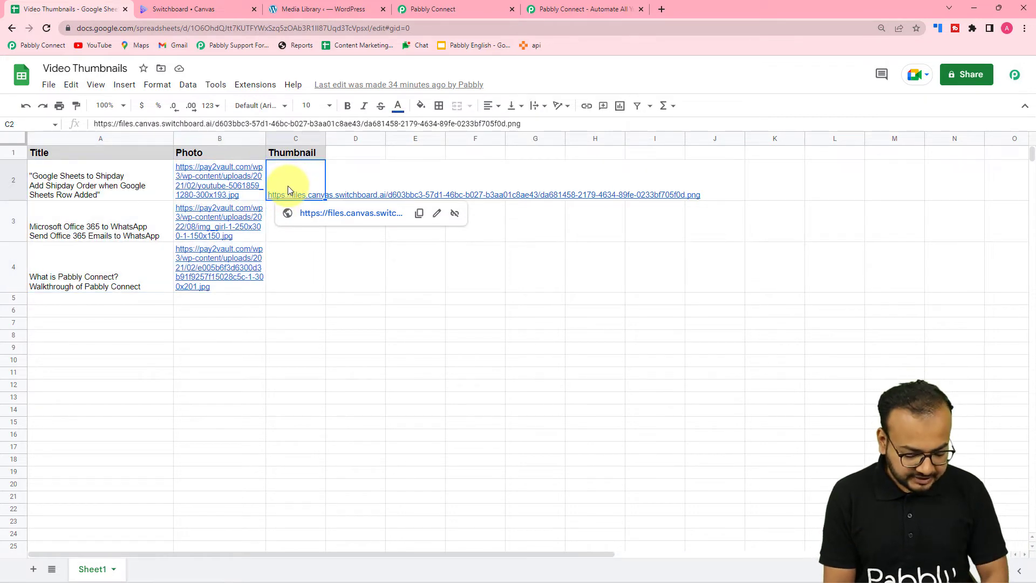
key(Delete)
click(298, 269)
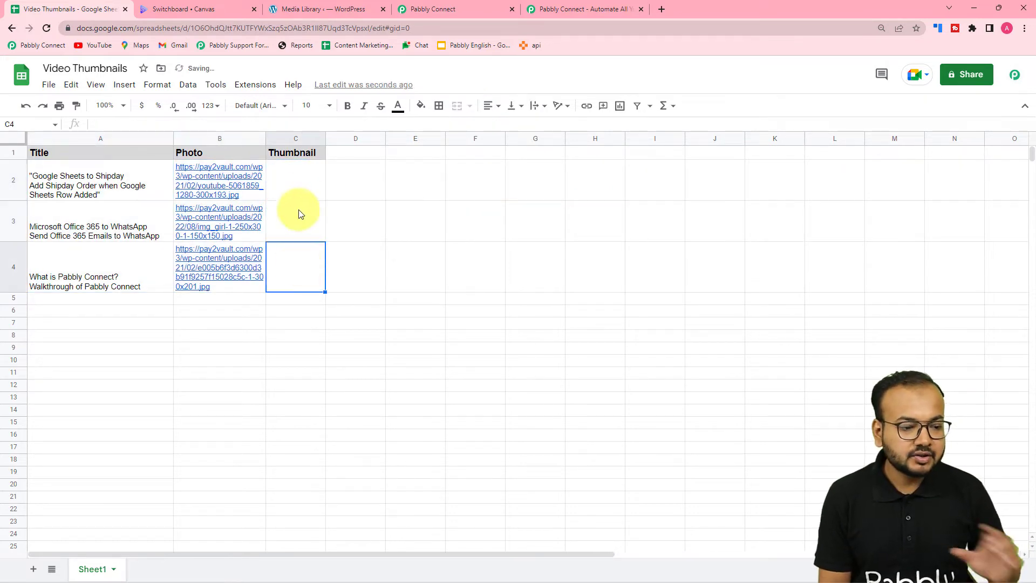
- Select cells A2:B4 to check the range, and enter A2:B4 as the Get Row(s) range in Pabbly Connect
click(101, 189)
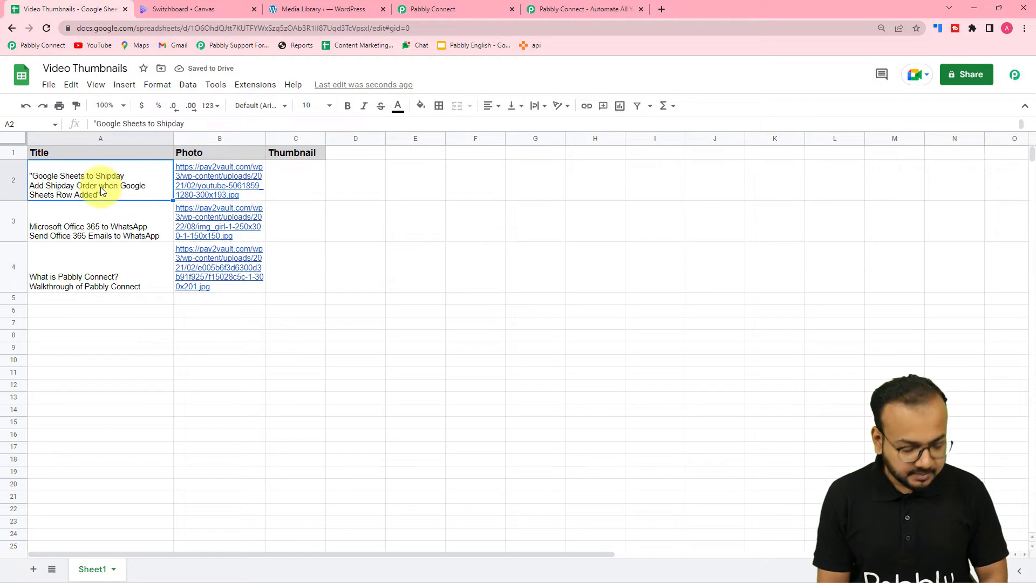
key(shift+Right)
key(shift+Right)
key(shift+Left)
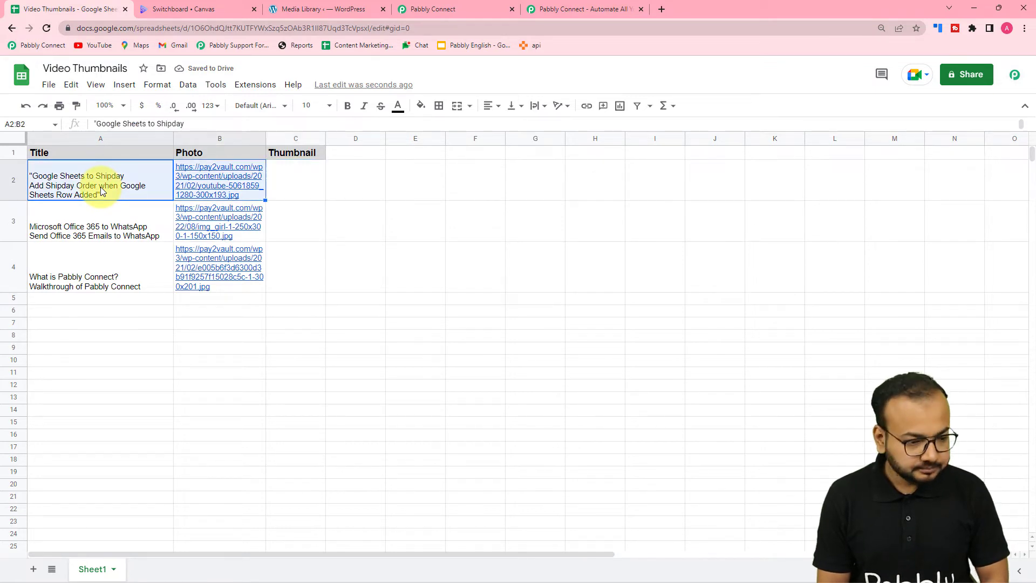
key(shift+Down)
key(shift+Down)
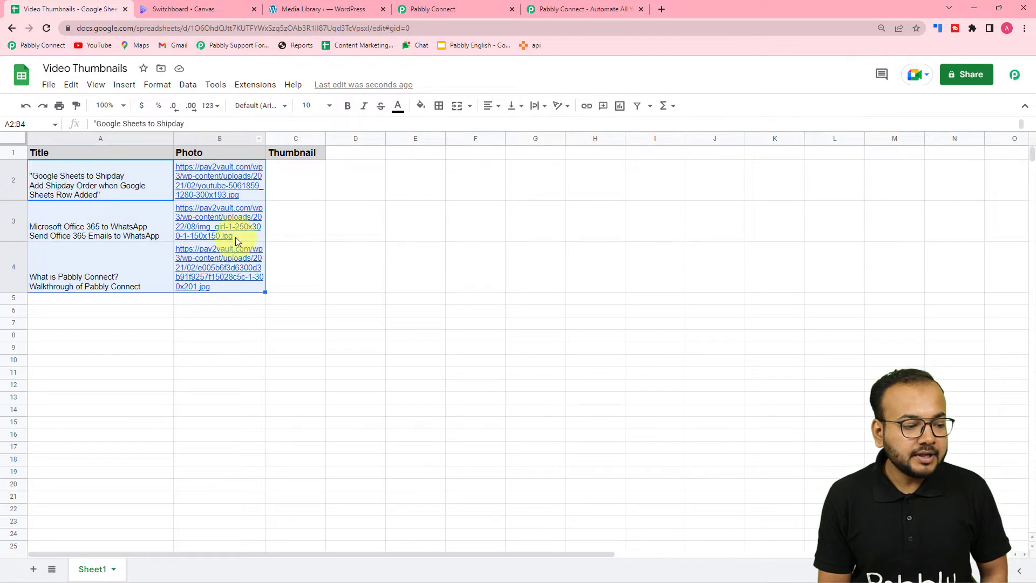
click(429, 11)
click(323, 250)
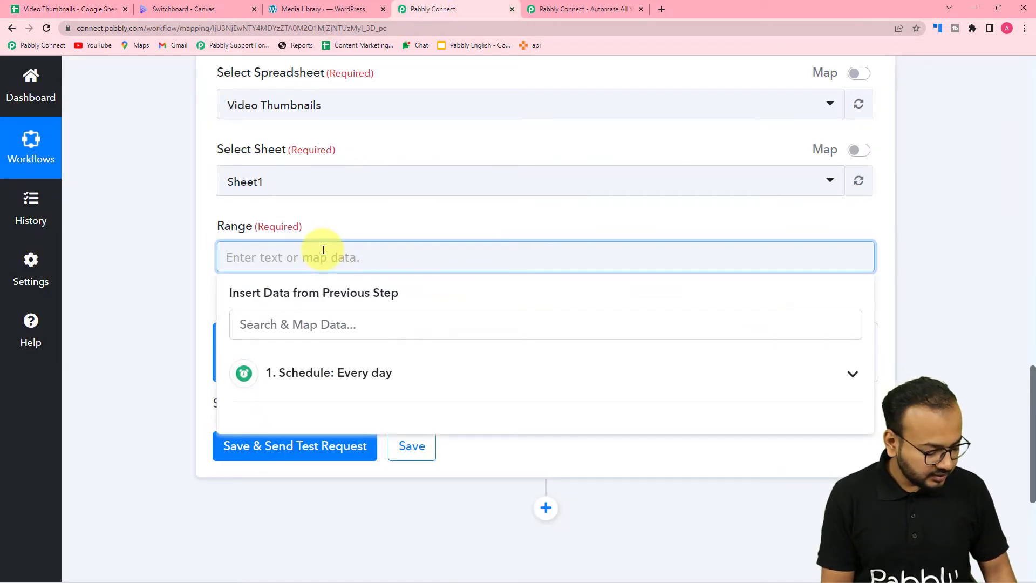
text(A2:B4)
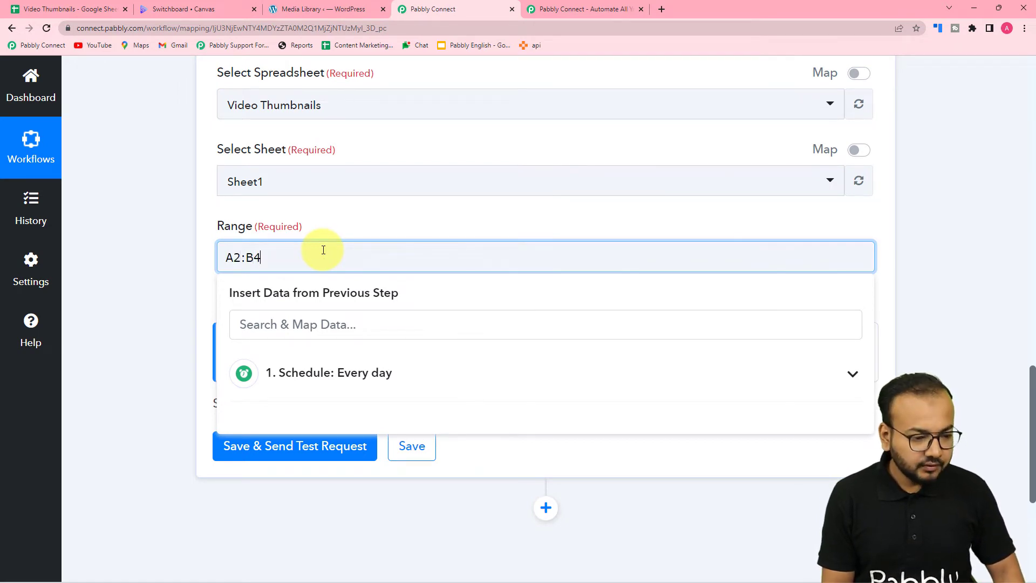
- Change the Get Row(s) range to A2:B so it covers all filled rows, comparing it with the rows in Google Sheets
click(174, 245)
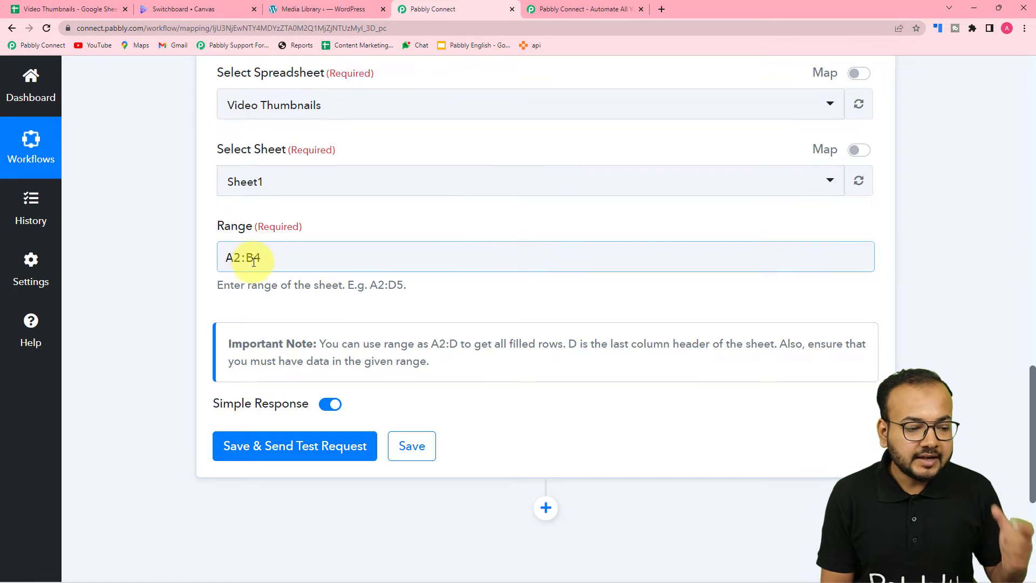
click(68, 9)
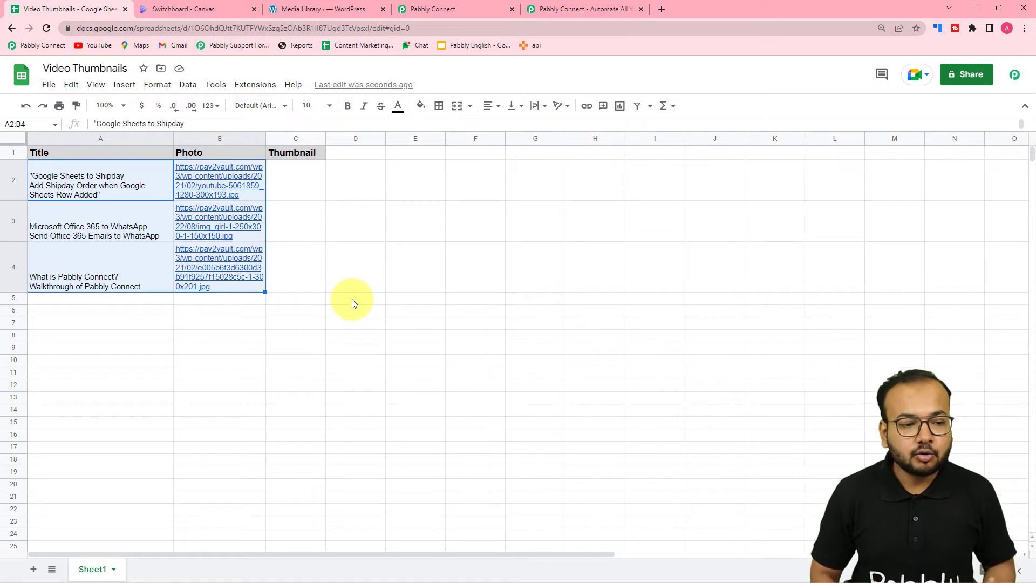
click(465, 8)
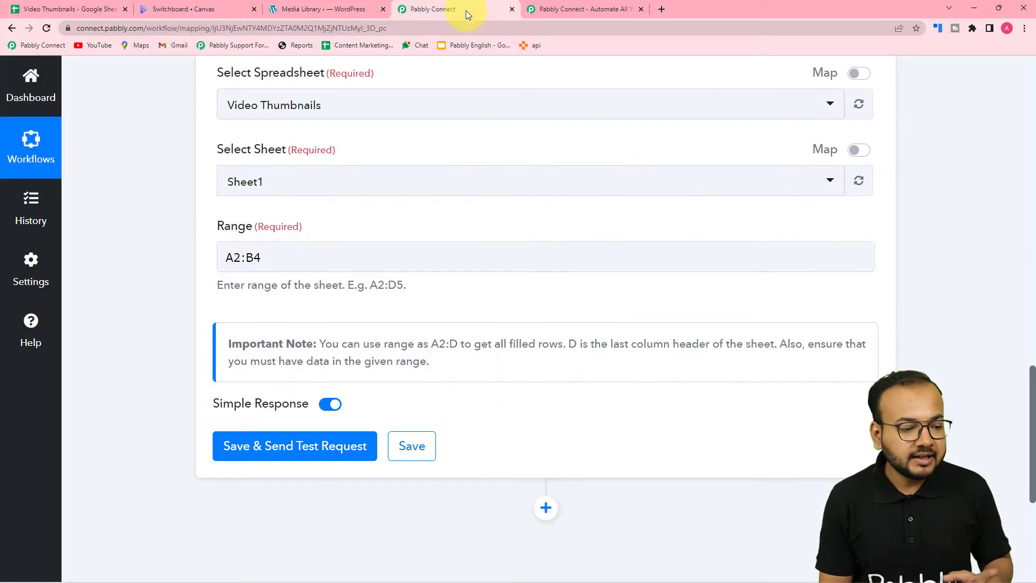
click(264, 260)
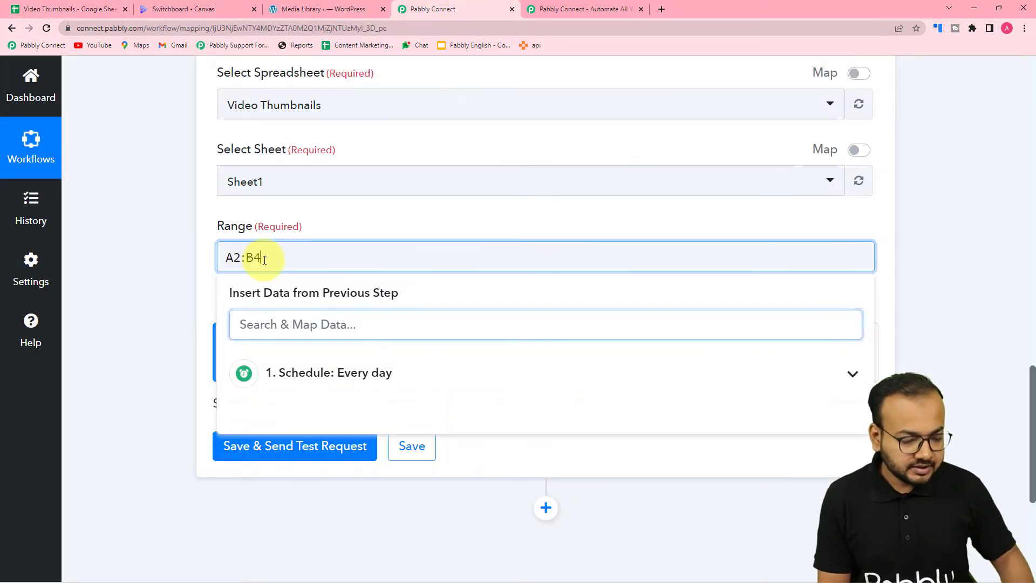
key(BackSpace)
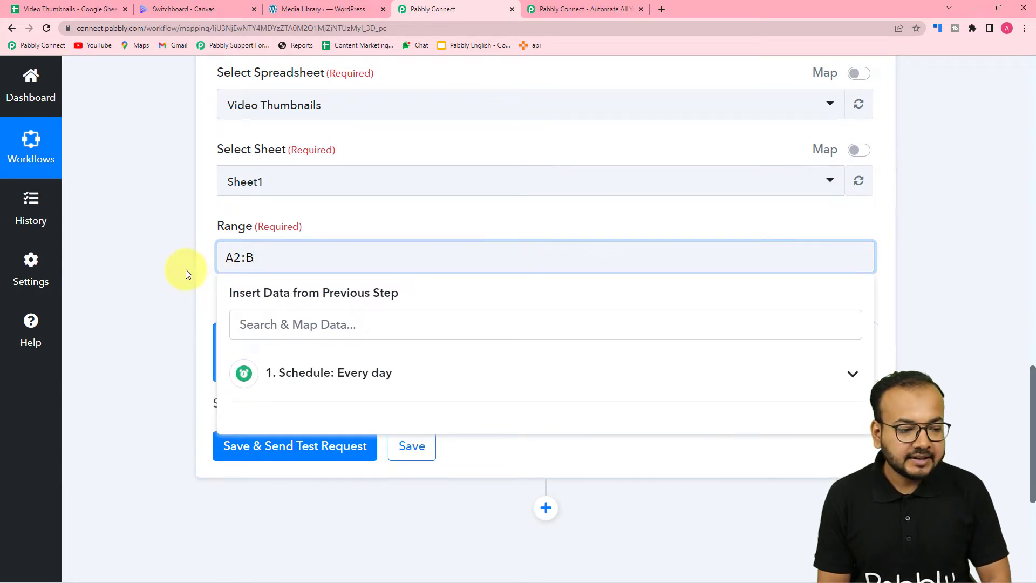
click(185, 270)
click(232, 258)
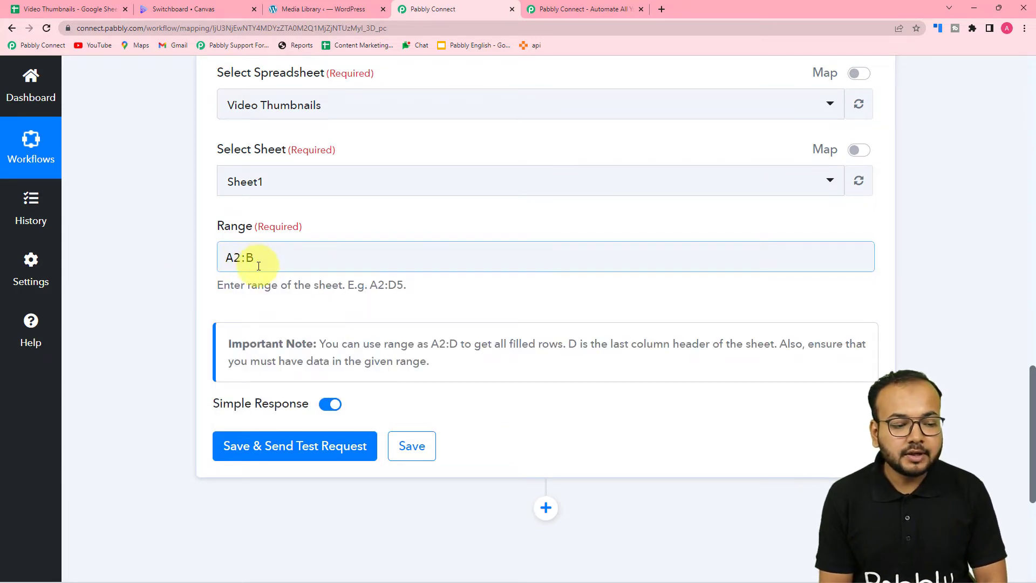
click(64, 10)
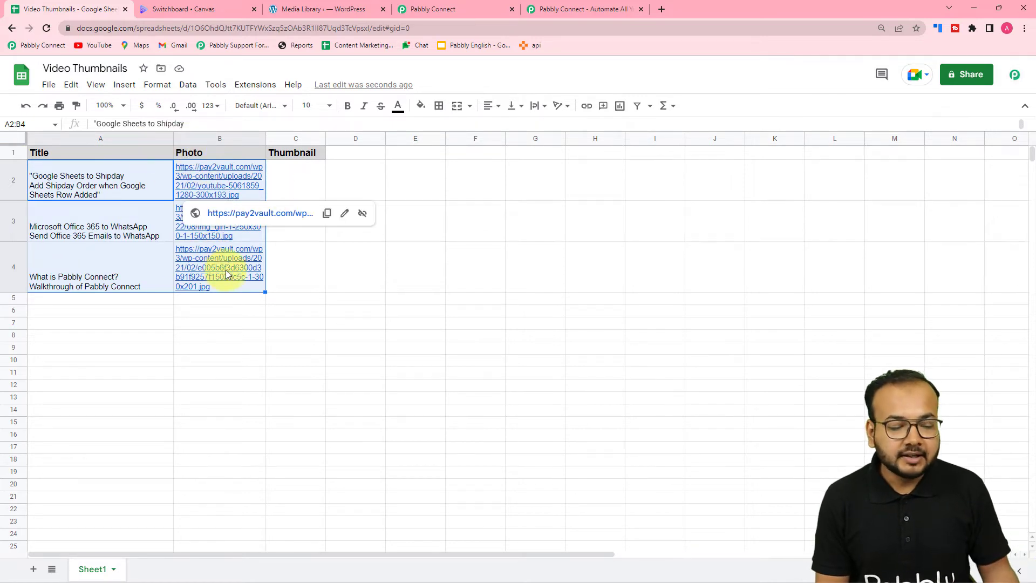
click(422, 8)
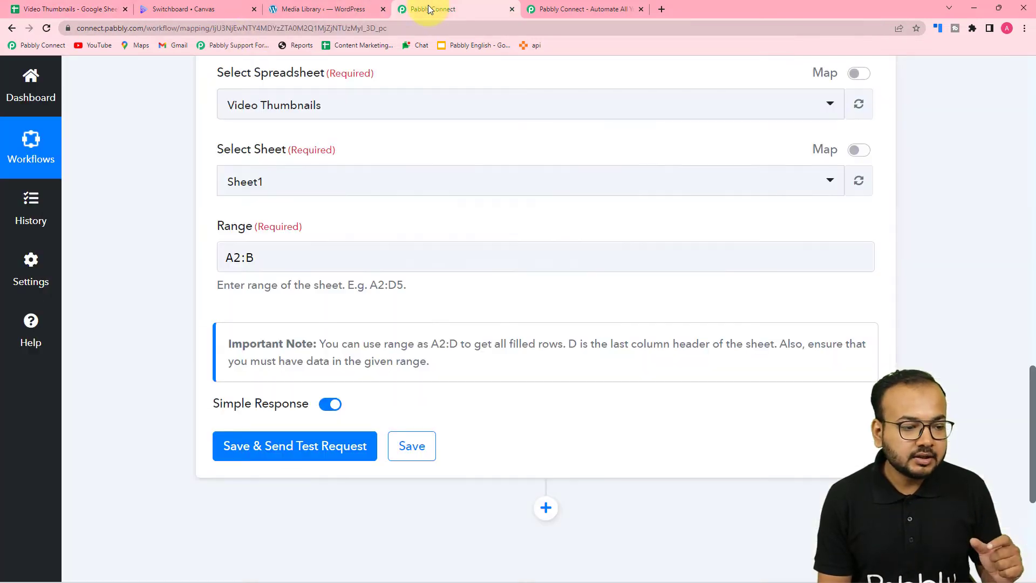
click(262, 262)
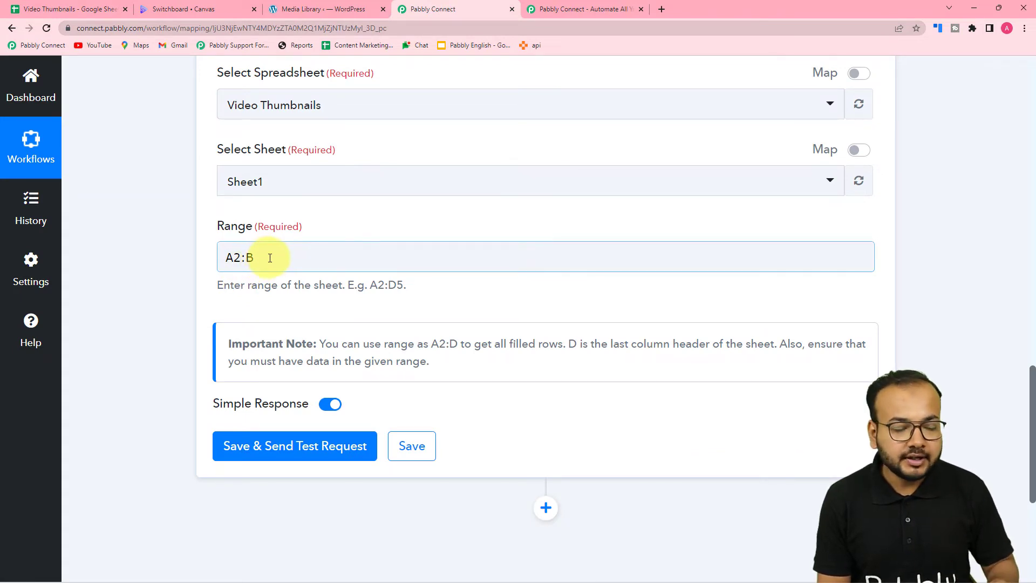
click(184, 264)
- Turn off Simple Response for the Get Row(s) action, and save it while sending a test request
scroll(183, 265, down, 1)
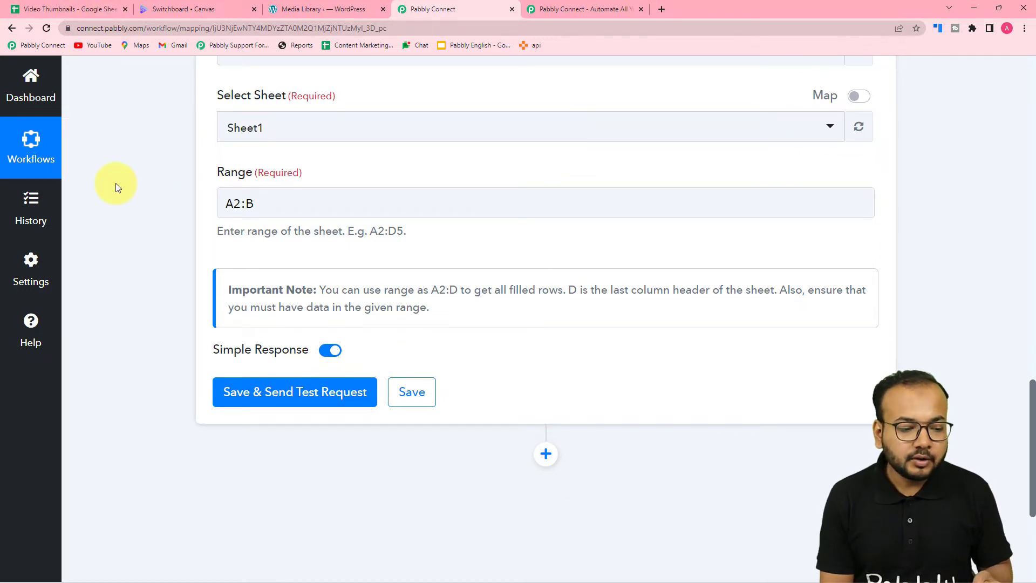
scroll(115, 183, down, 2)
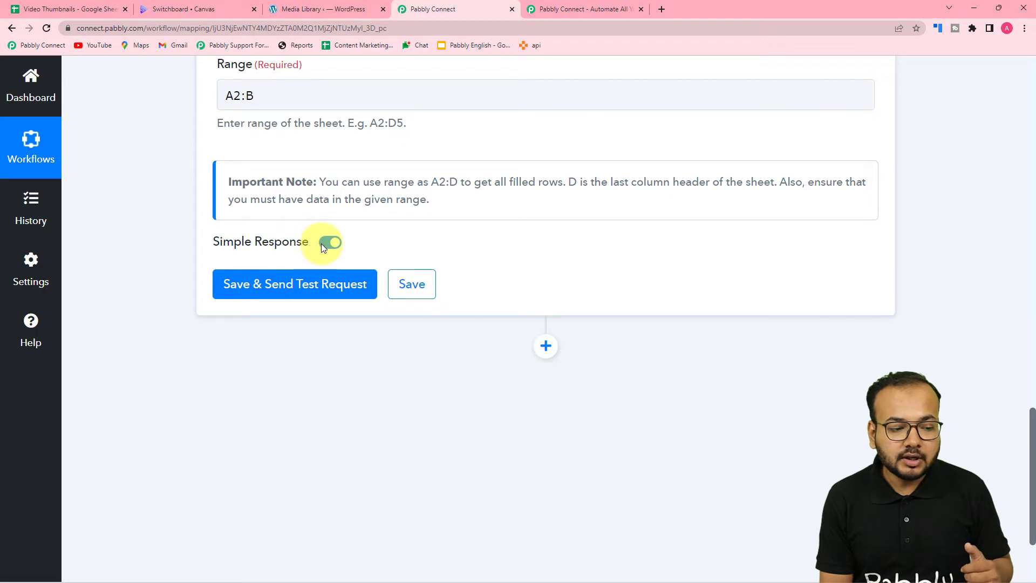
click(325, 247)
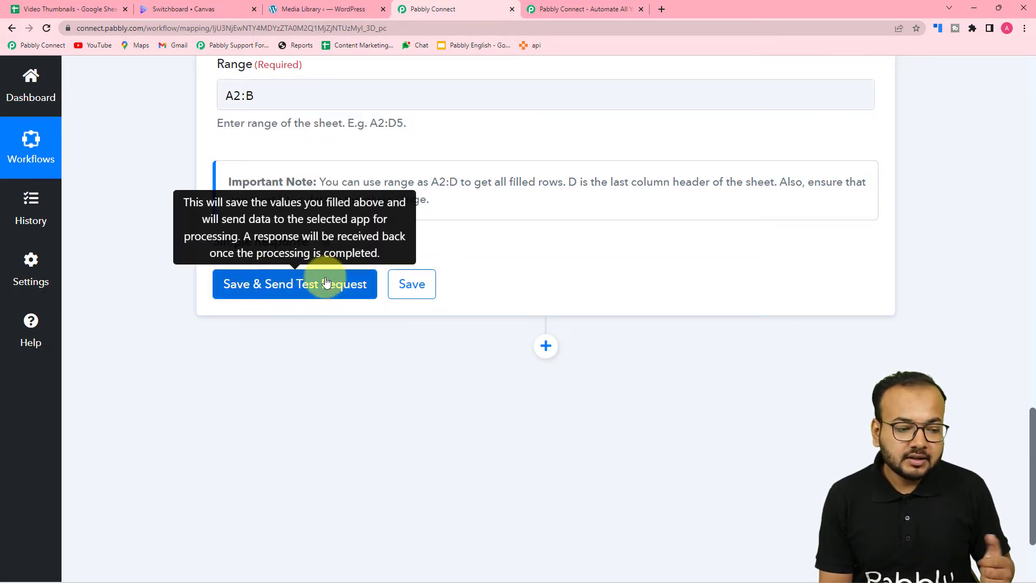
click(278, 282)
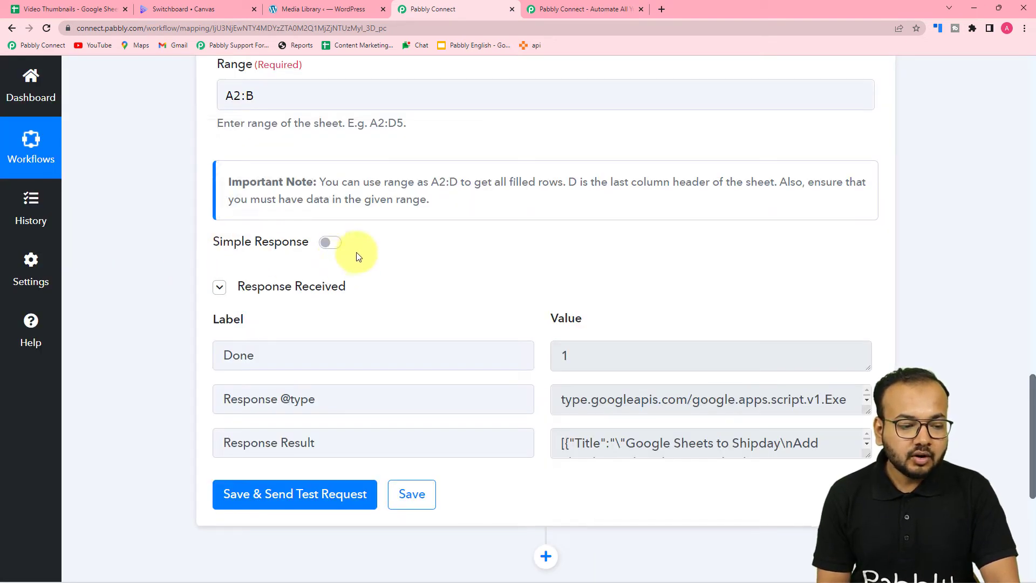
- Enlarge the Response Result value and examine the Title, Photo and rowIndex data of the returned rows
scroll(163, 266, down, 5)
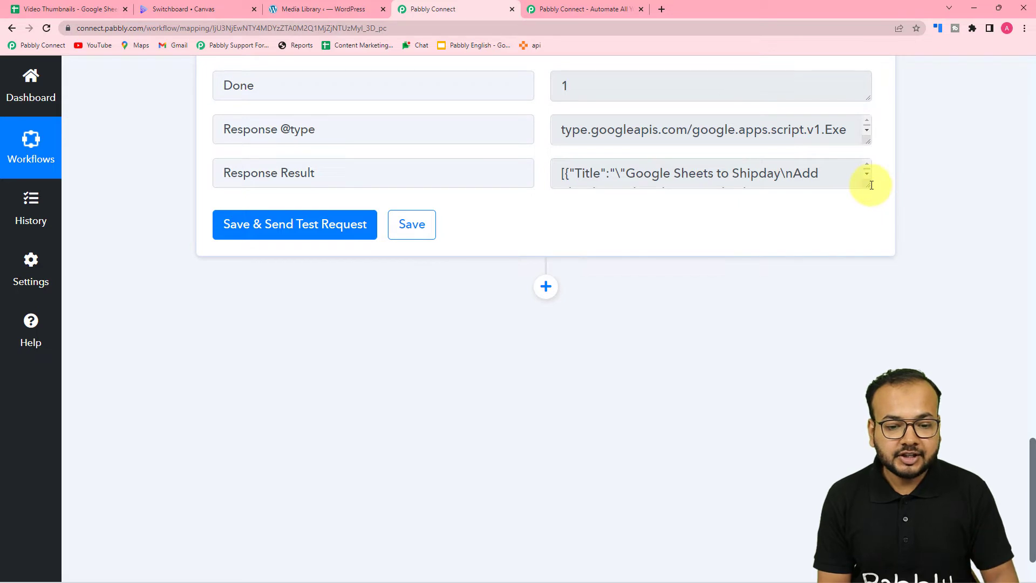
drag(867, 185, 827, 412)
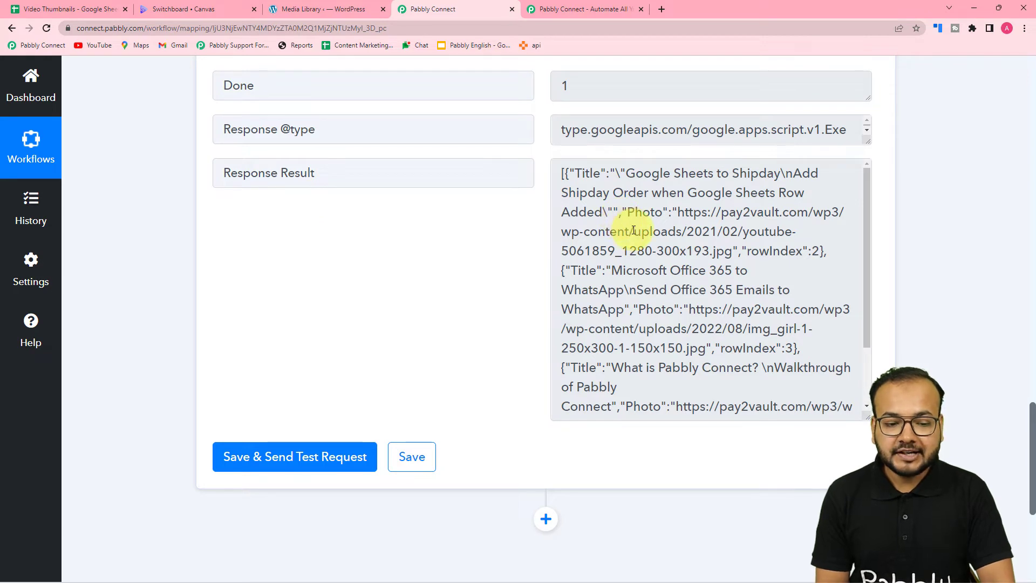
scroll(635, 230, down, 3)
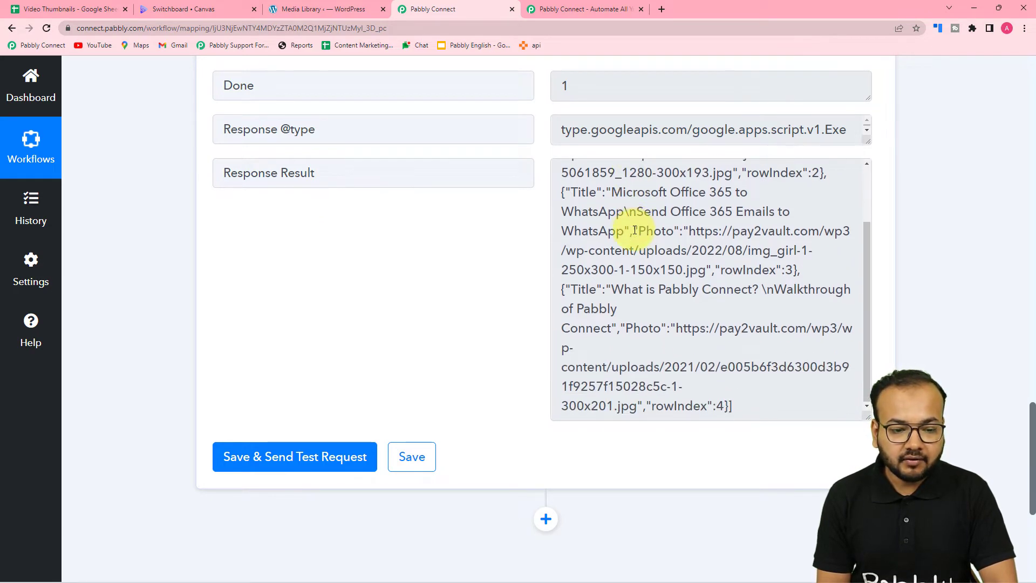
scroll(635, 230, down, 1)
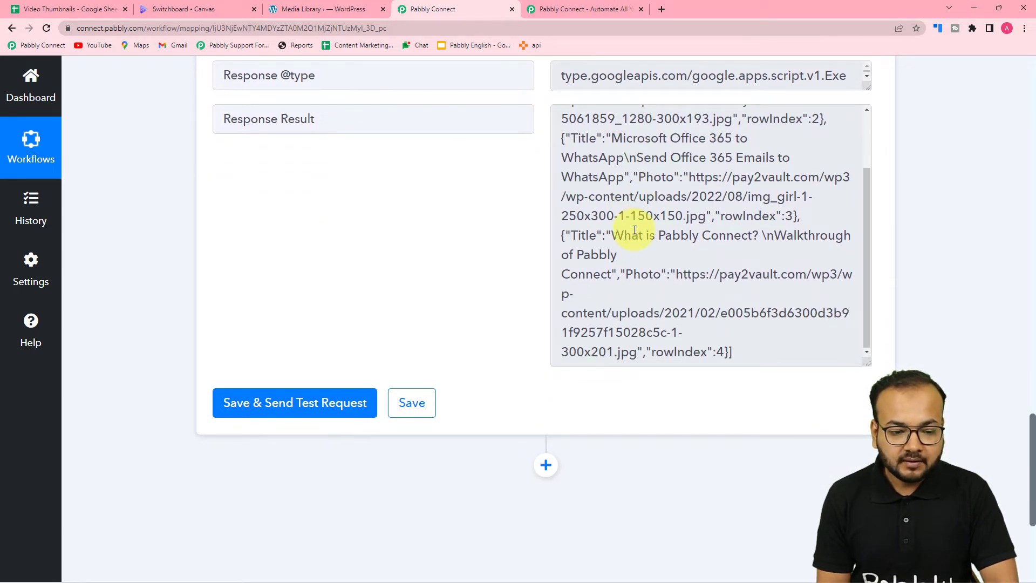
scroll(635, 231, up, 2)
scroll(634, 230, down, 1)
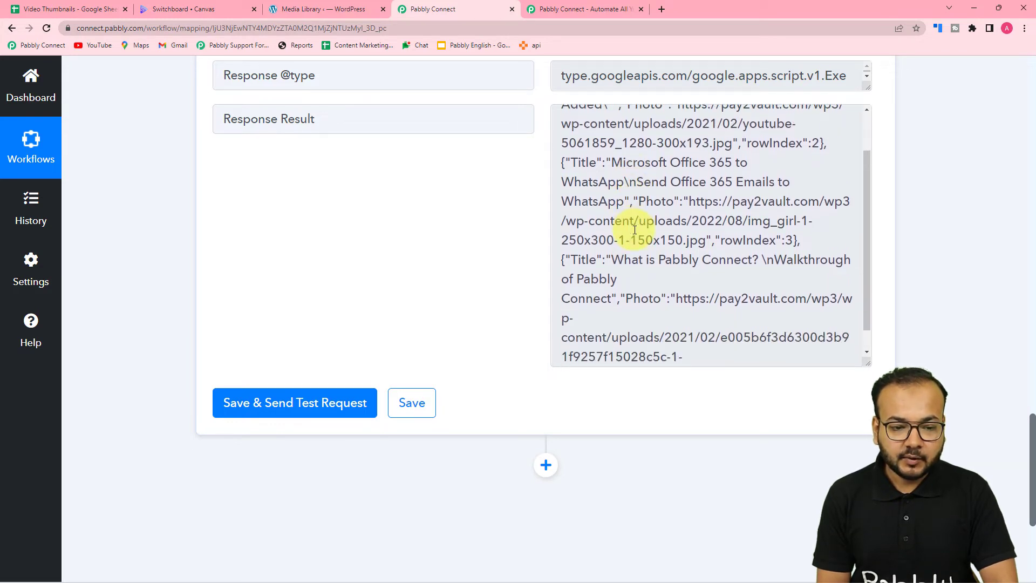
scroll(635, 230, up, 1)
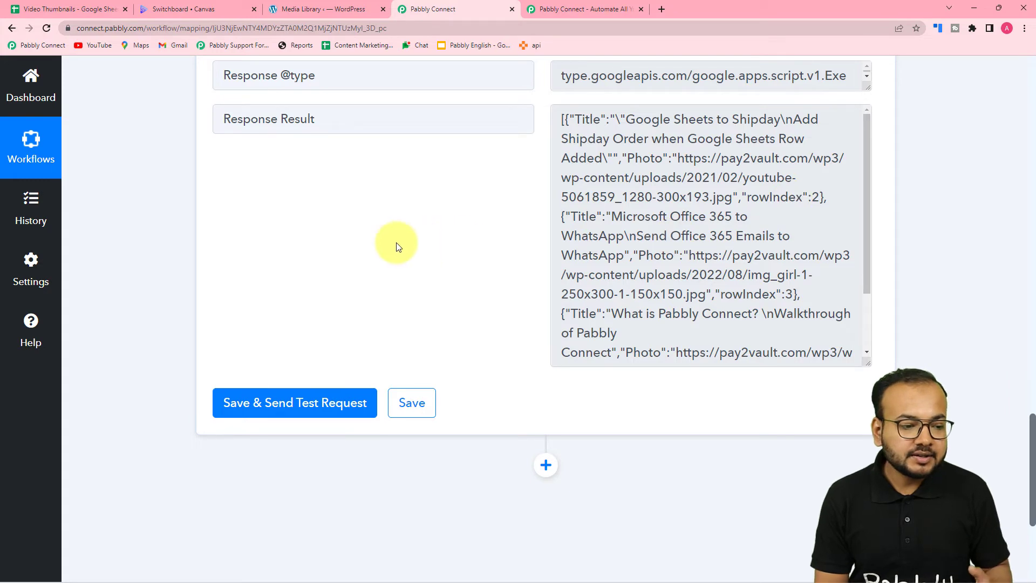
- Add an action step after Get Row(s) and choose Iterator as its app, reviewing the rows in the sheet and the response
scroll(198, 286, down, 3)
scroll(198, 288, down, 1)
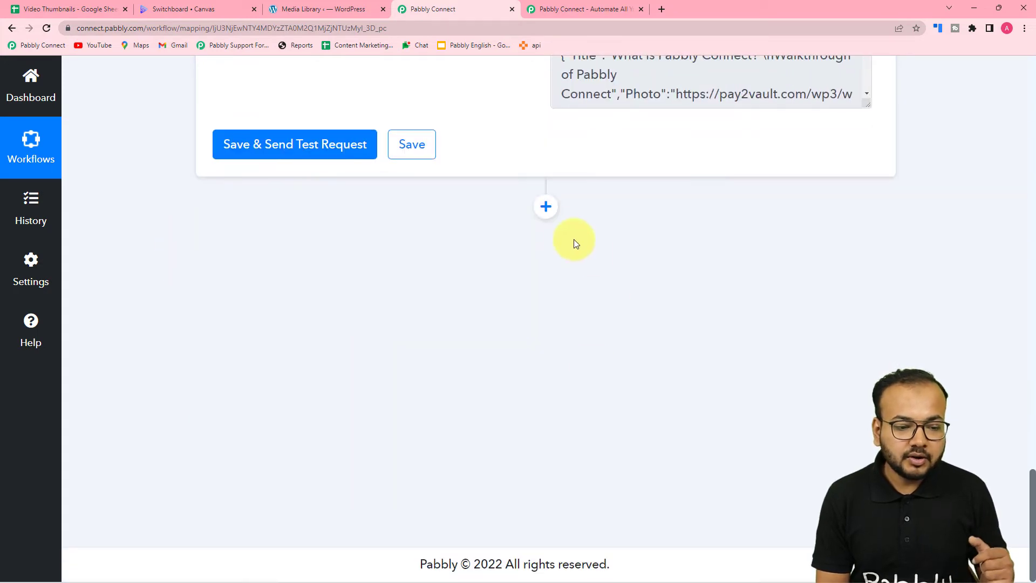
click(545, 208)
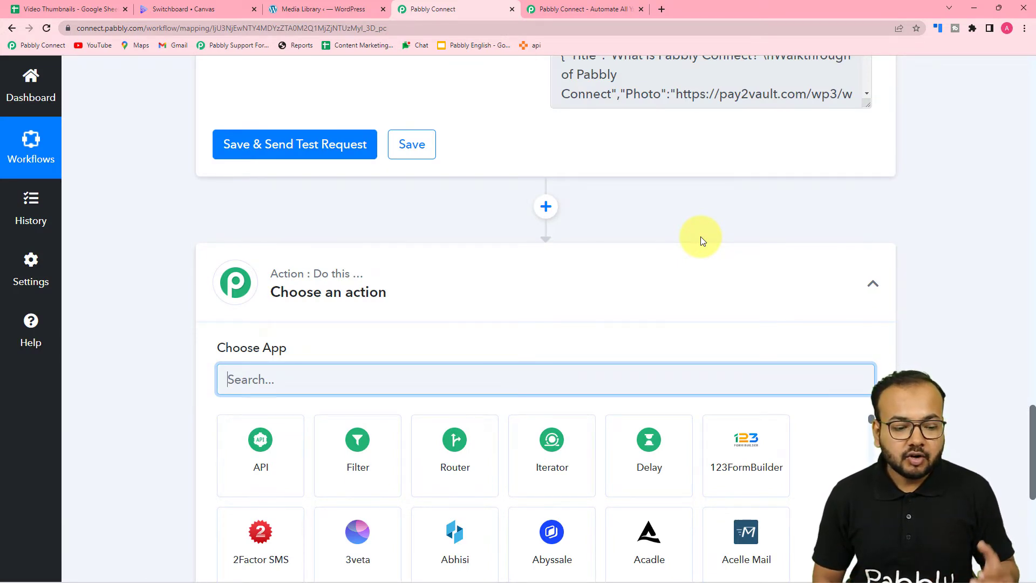
scroll(701, 236, down, 2)
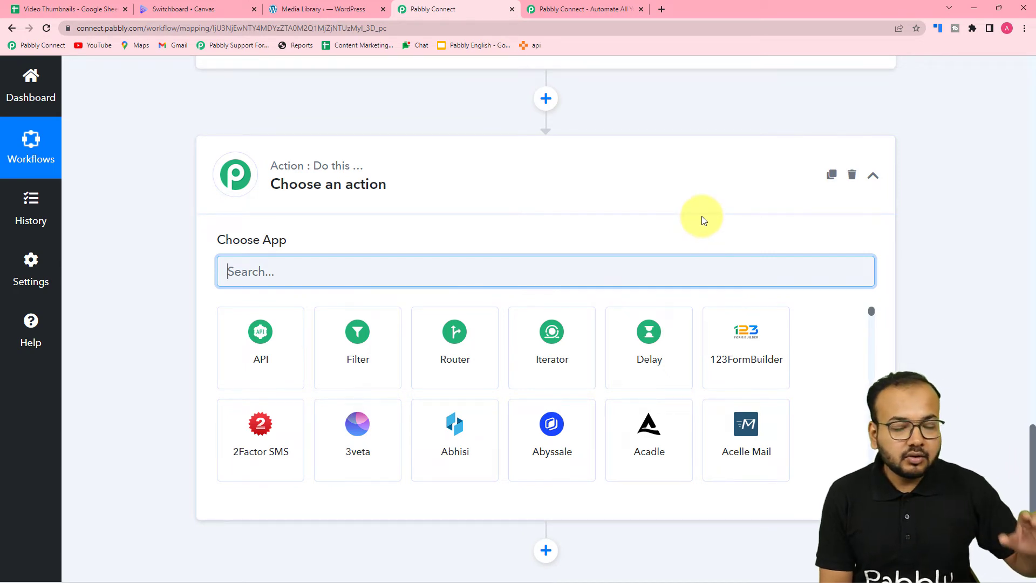
click(73, 11)
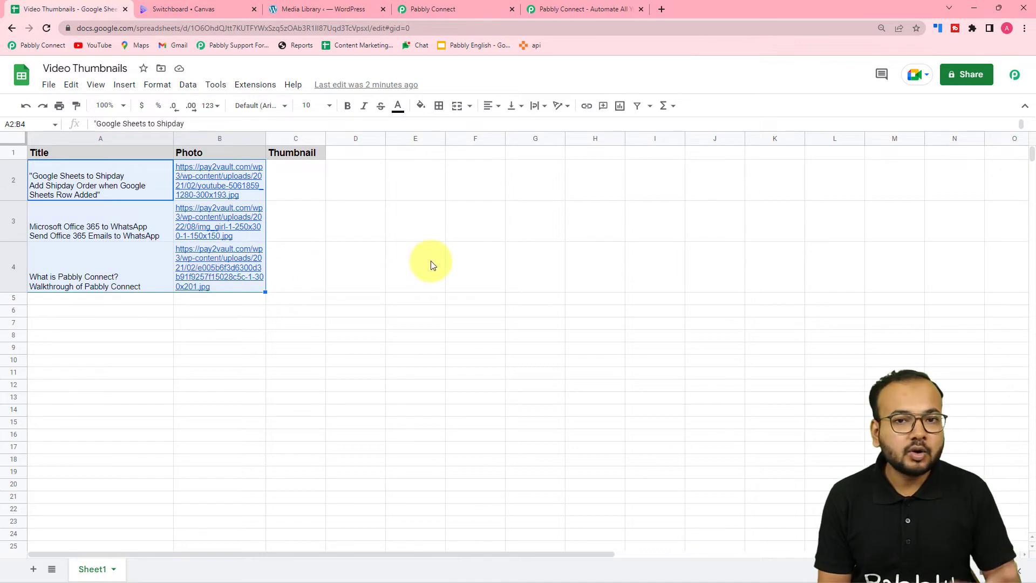
click(477, 14)
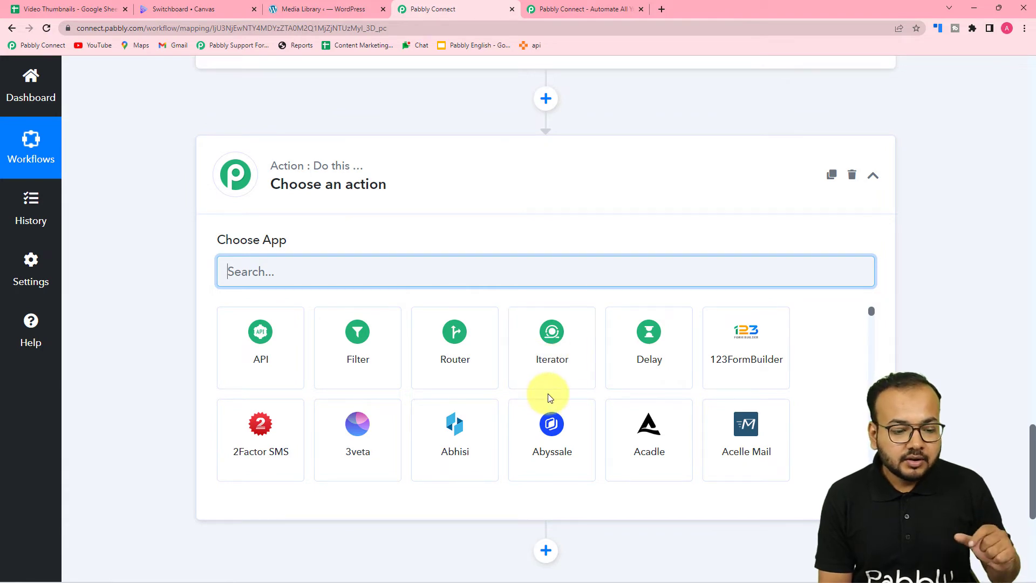
scroll(546, 361, up, 7)
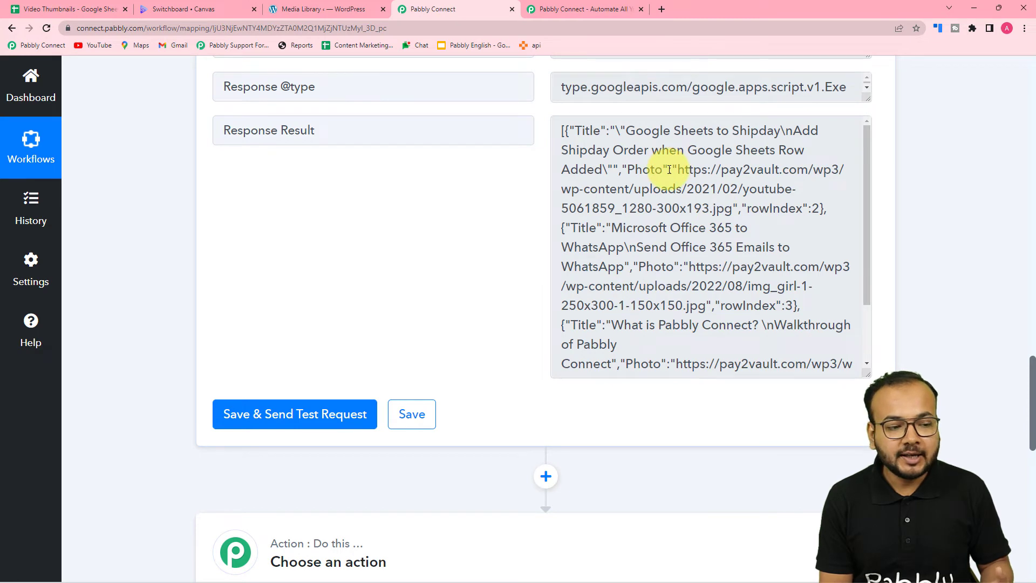
scroll(209, 196, down, 5)
scroll(589, 213, up, 4)
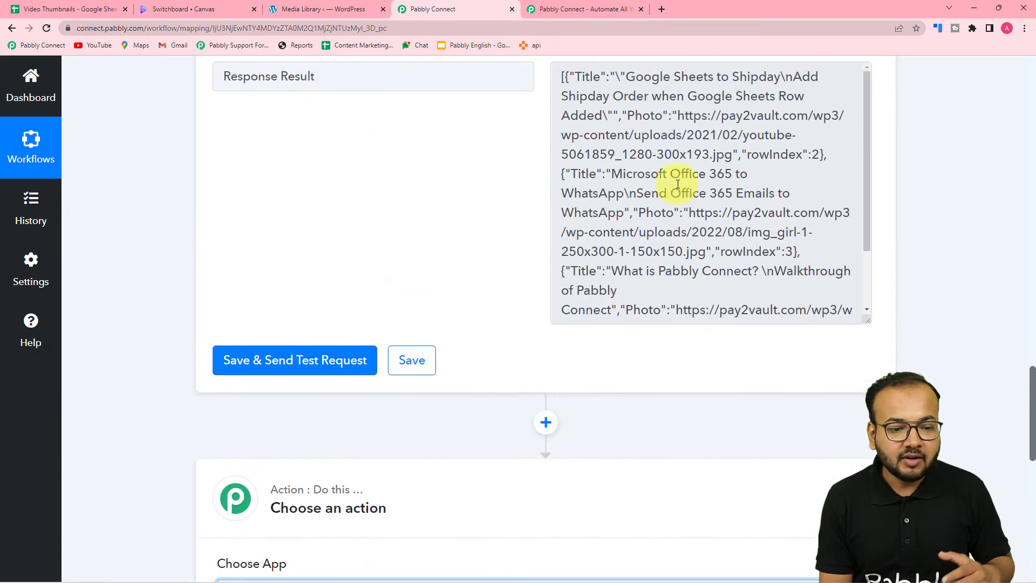
scroll(329, 246, down, 7)
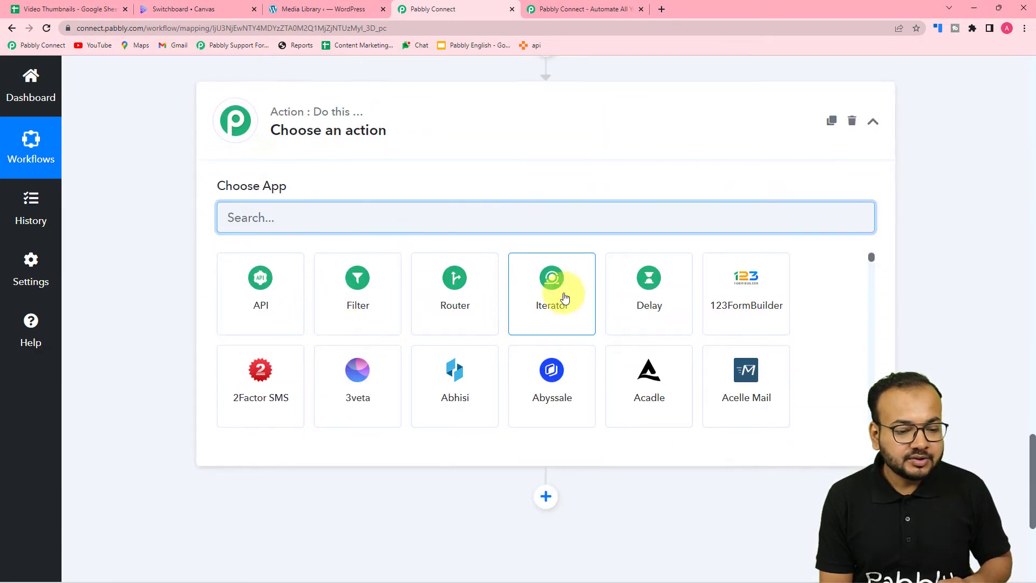
click(537, 309)
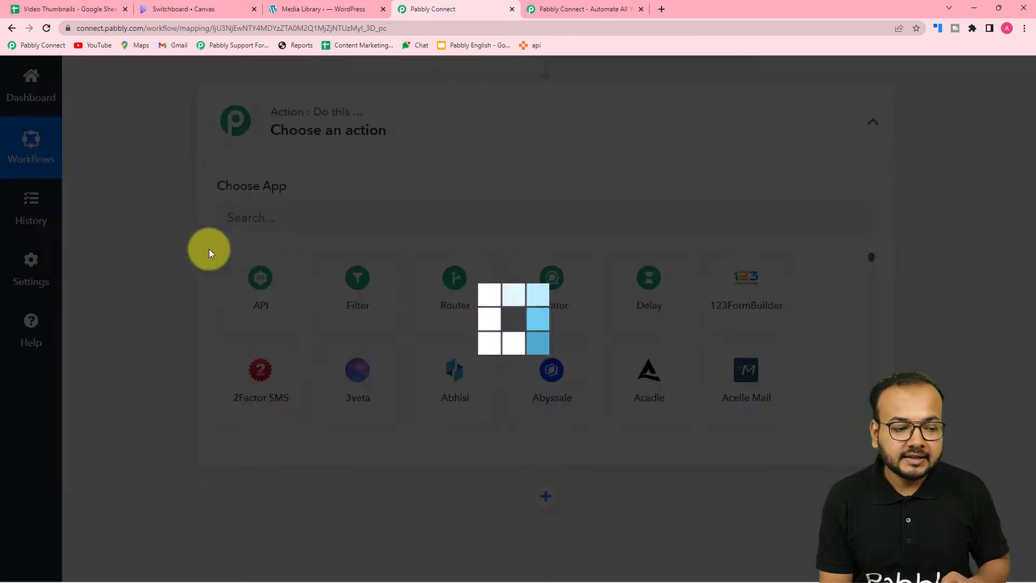
- Select 2. Response Result [] as the Iterator's array, then save and send a test request and review its response
scroll(174, 250, down, 2)
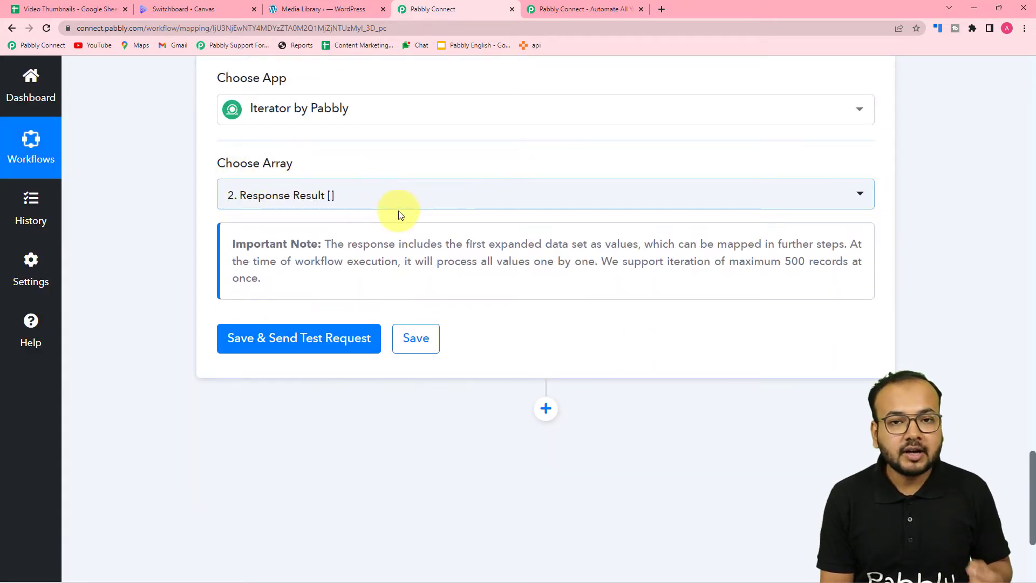
scroll(414, 220, up, 10)
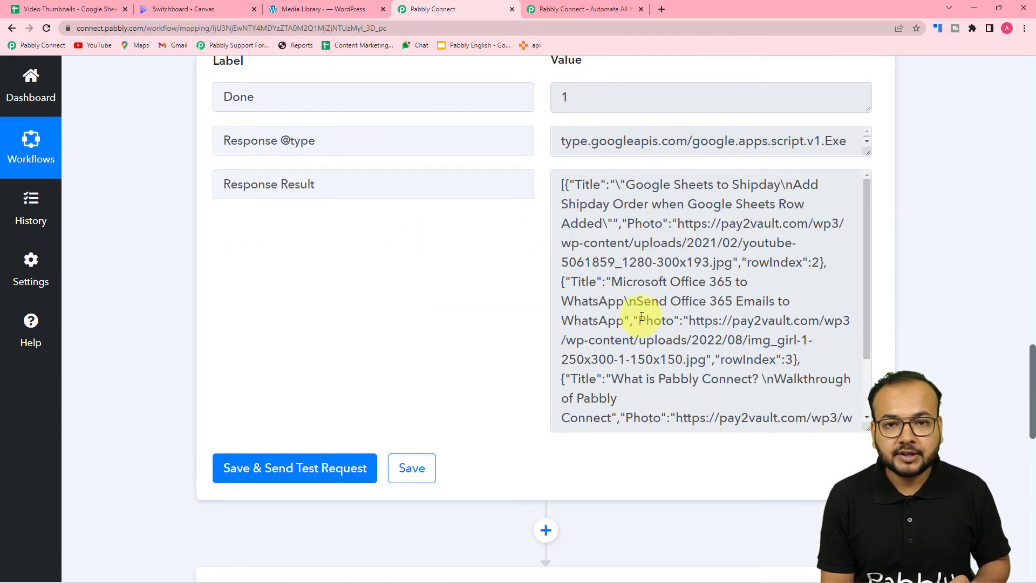
scroll(167, 266, down, 10)
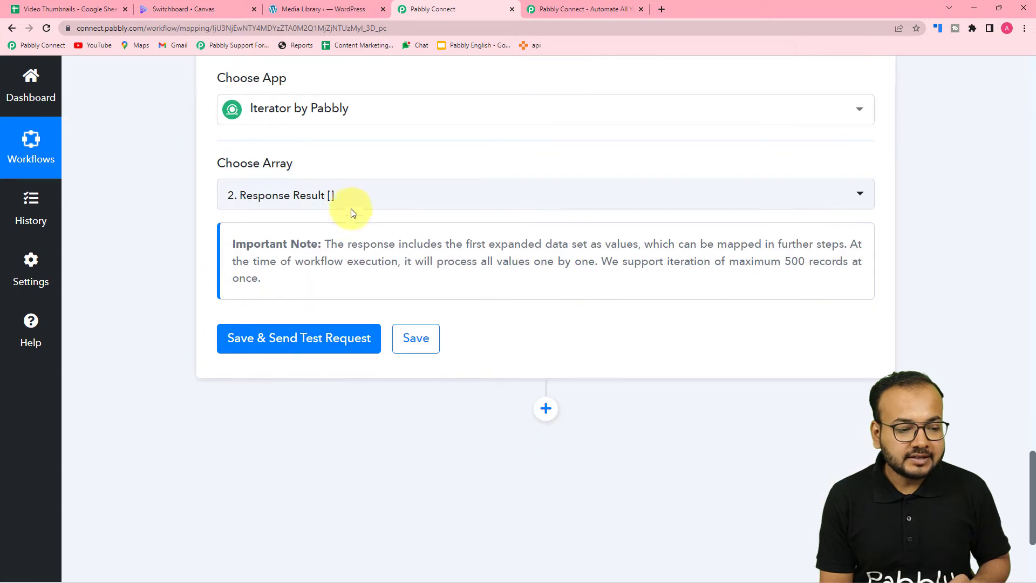
click(350, 198)
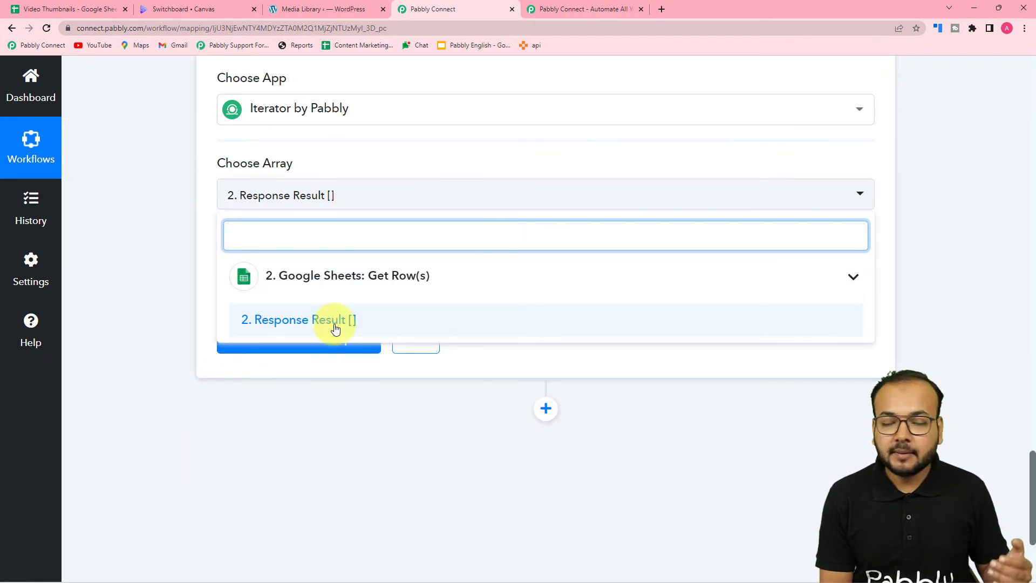
click(263, 327)
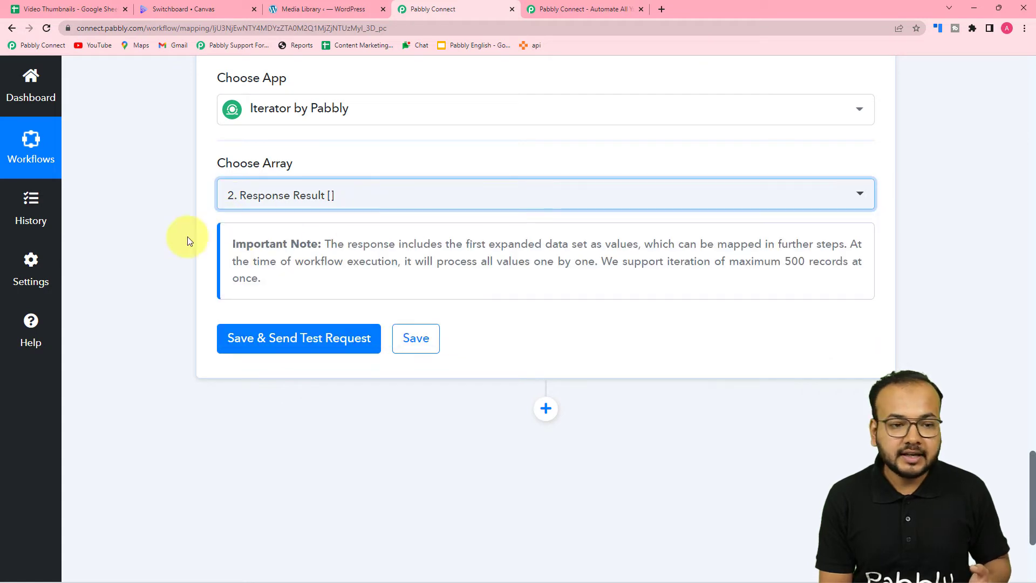
click(257, 353)
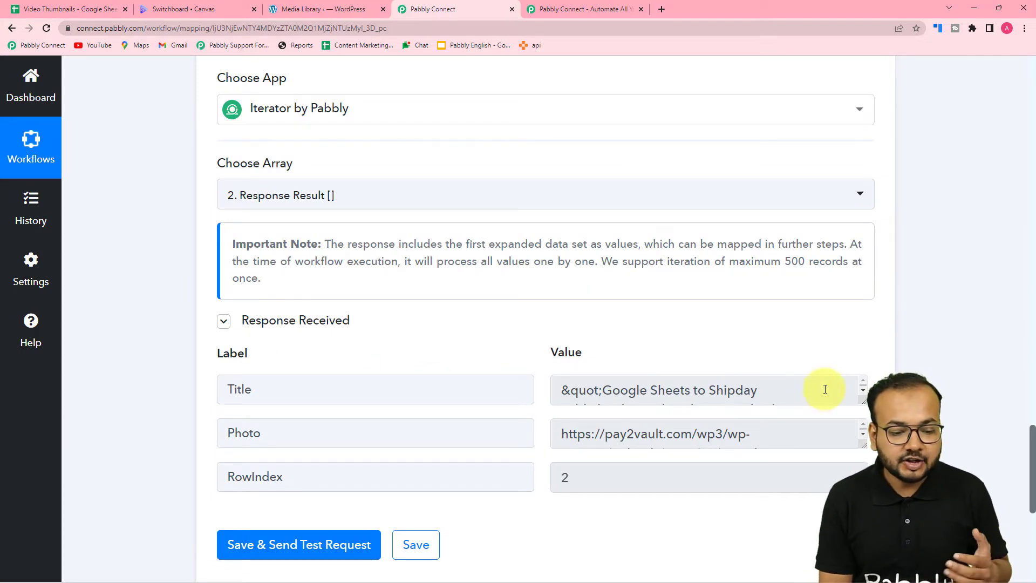
scroll(825, 389, down, 1)
scroll(824, 411, up, 3)
scroll(162, 378, down, 5)
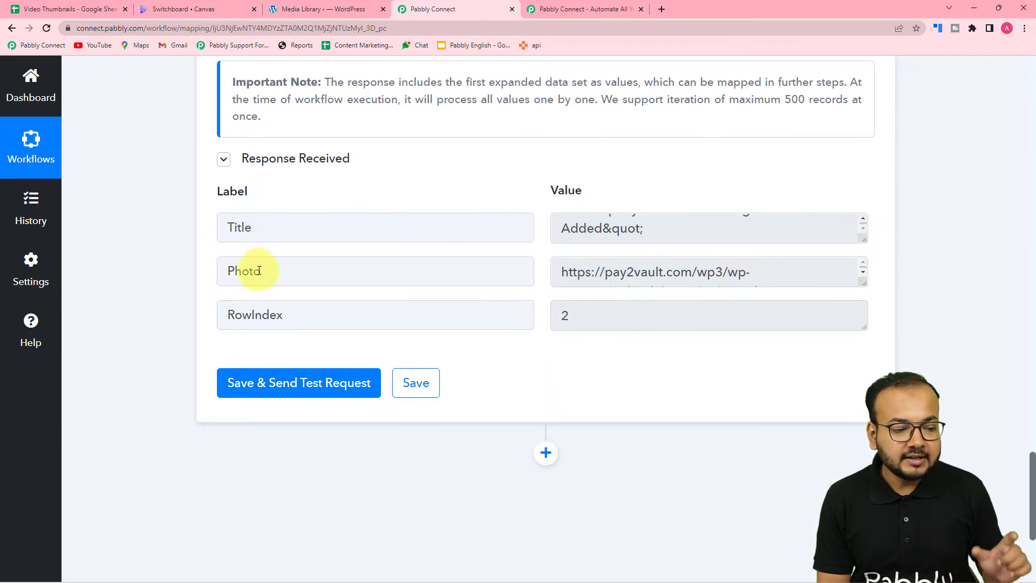
- Enlarge the Iterator response's Title and Photo values and compare them with the first data row of the Video Thumbnails sheet
click(70, 9)
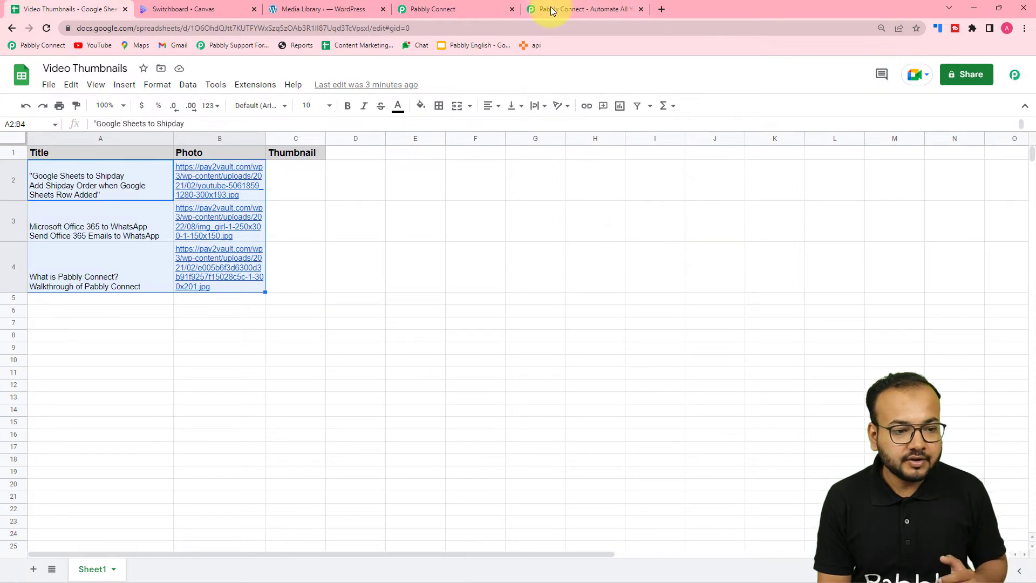
click(456, 11)
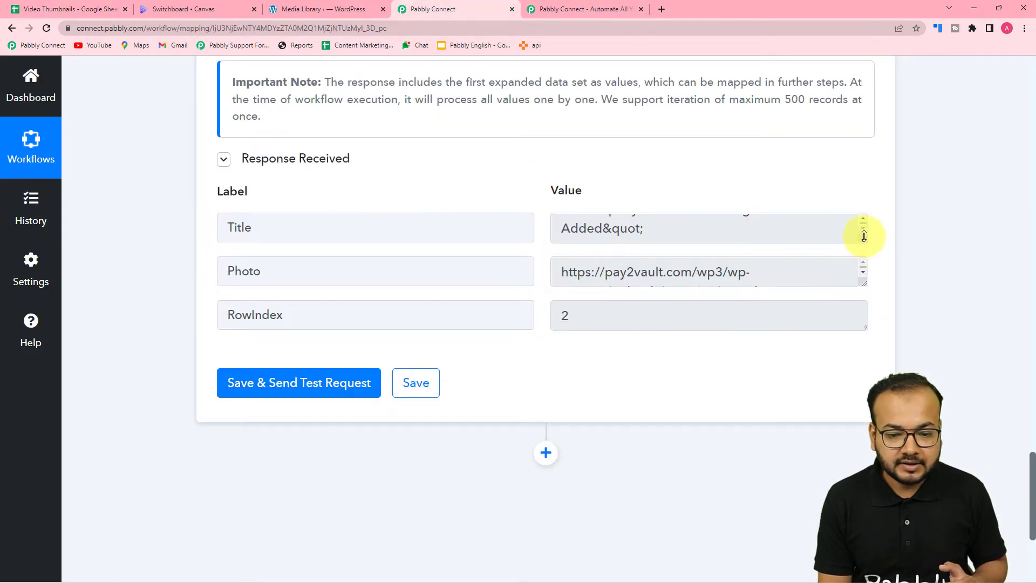
drag(865, 241, 864, 352)
scroll(632, 240, up, 1)
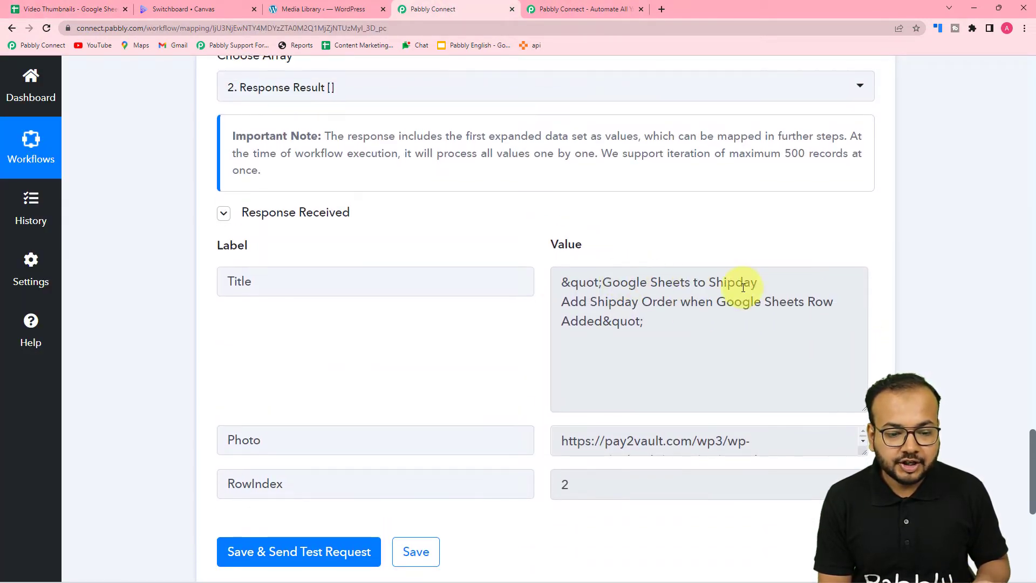
click(89, 8)
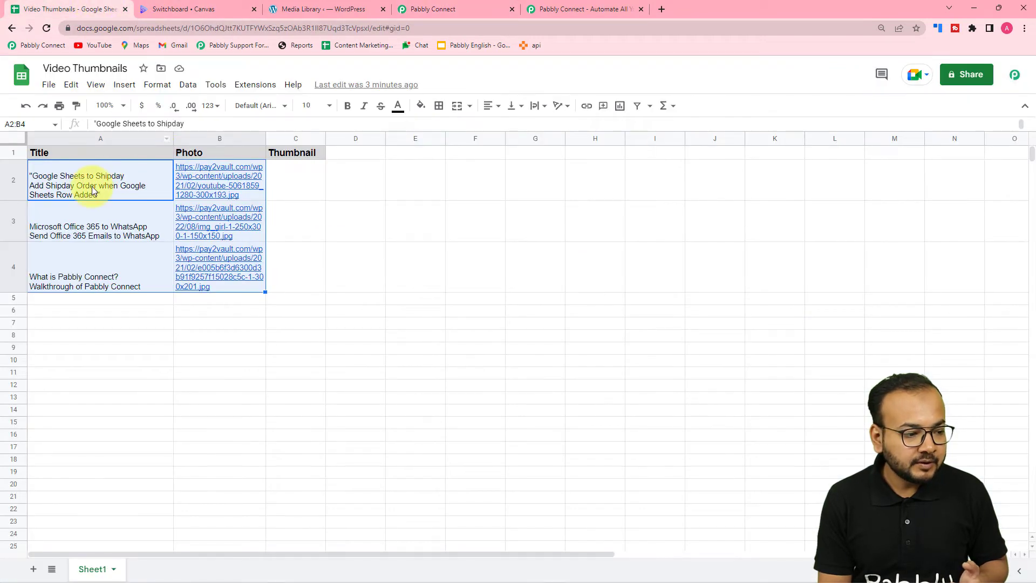
click(457, 12)
scroll(662, 338, down, 2)
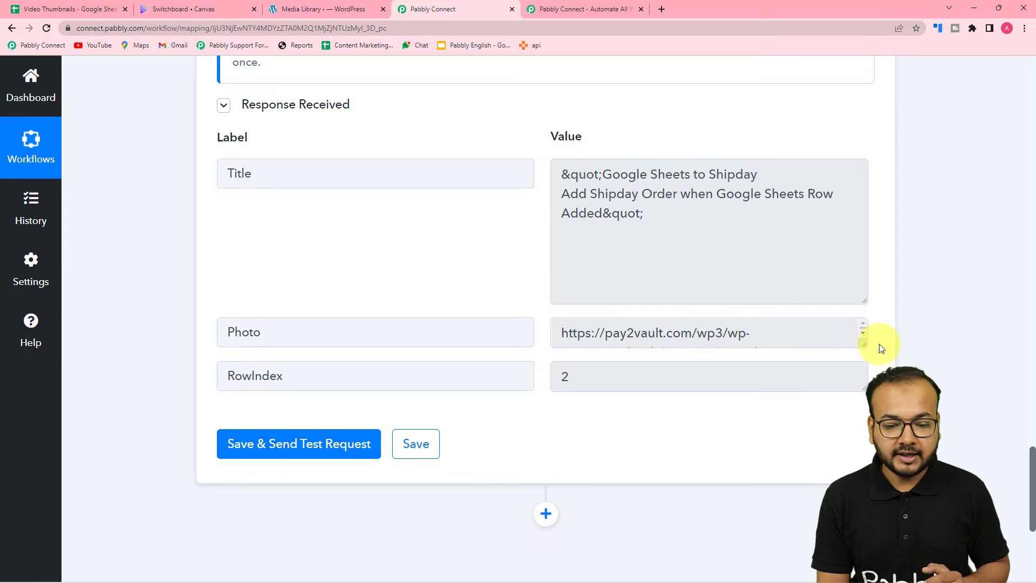
drag(861, 356, 861, 441)
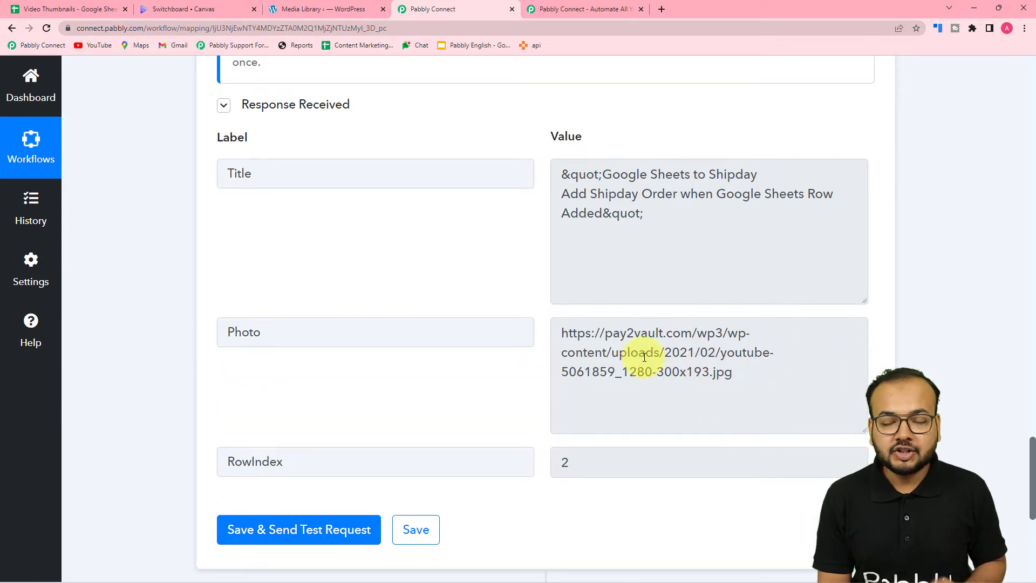
click(85, 7)
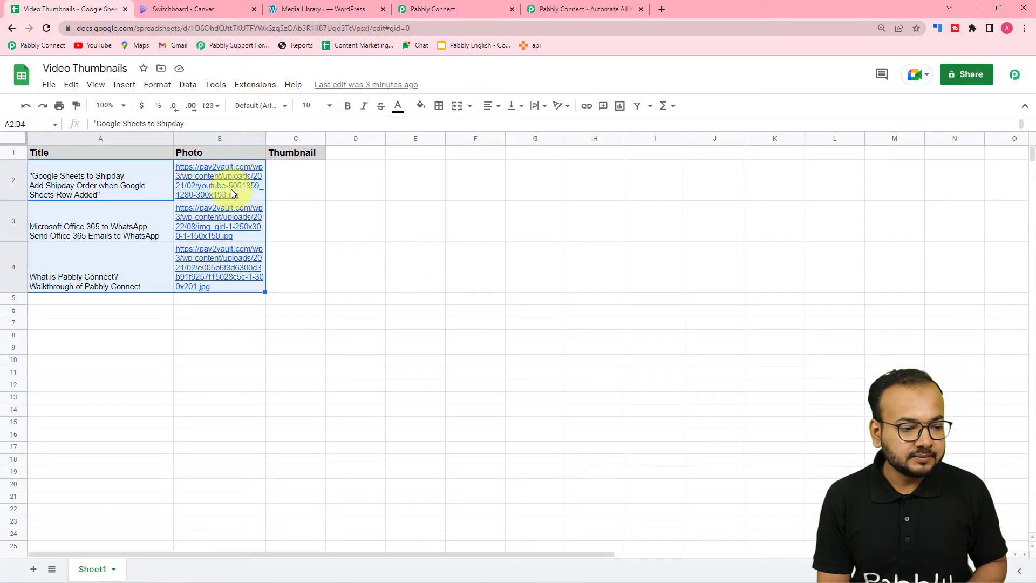
click(486, 6)
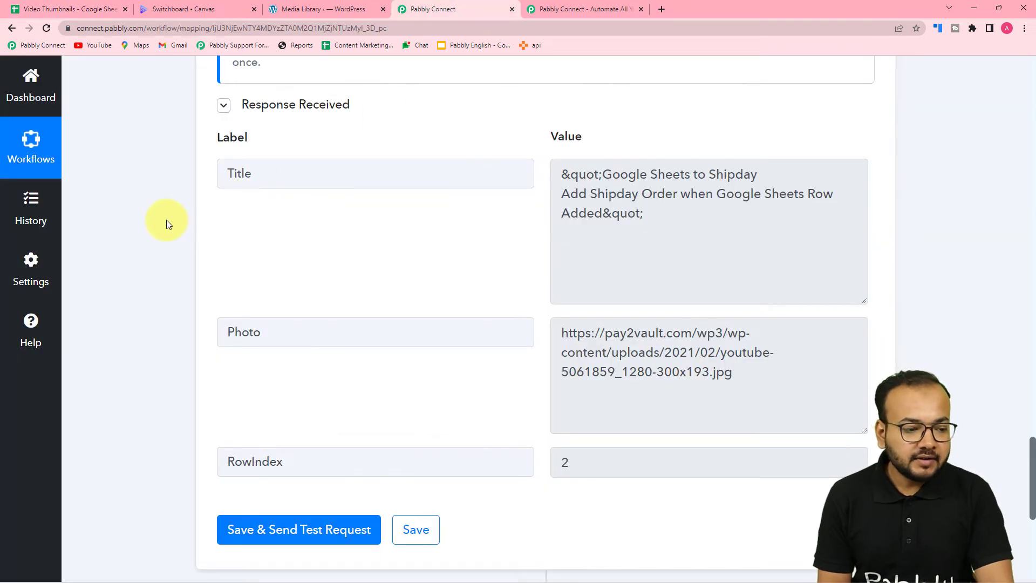
- Add an action step after the Iterator with Switchboard Canvas as the app and Create Image(s) as the action event
scroll(155, 222, down, 5)
scroll(154, 224, down, 2)
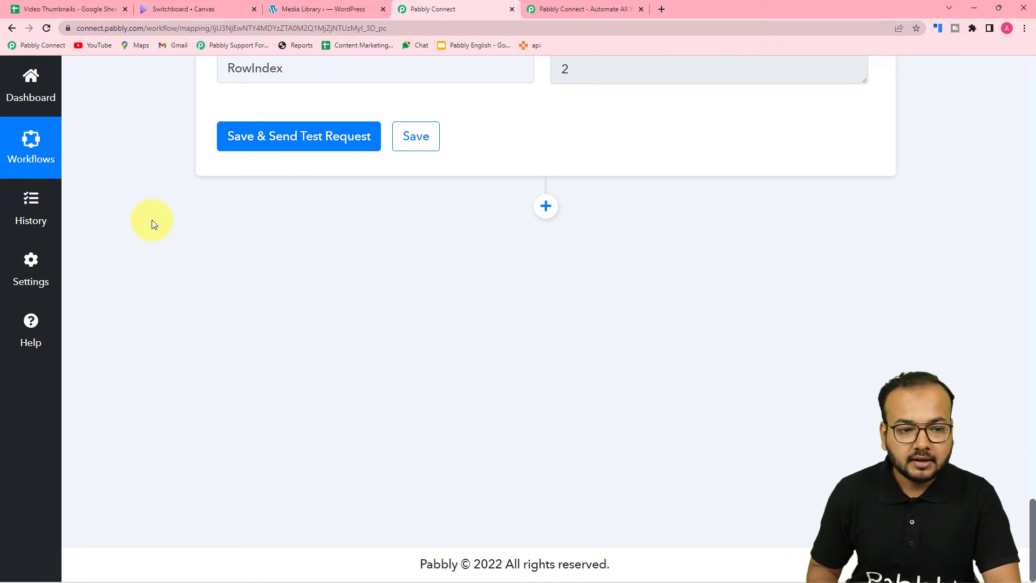
click(544, 220)
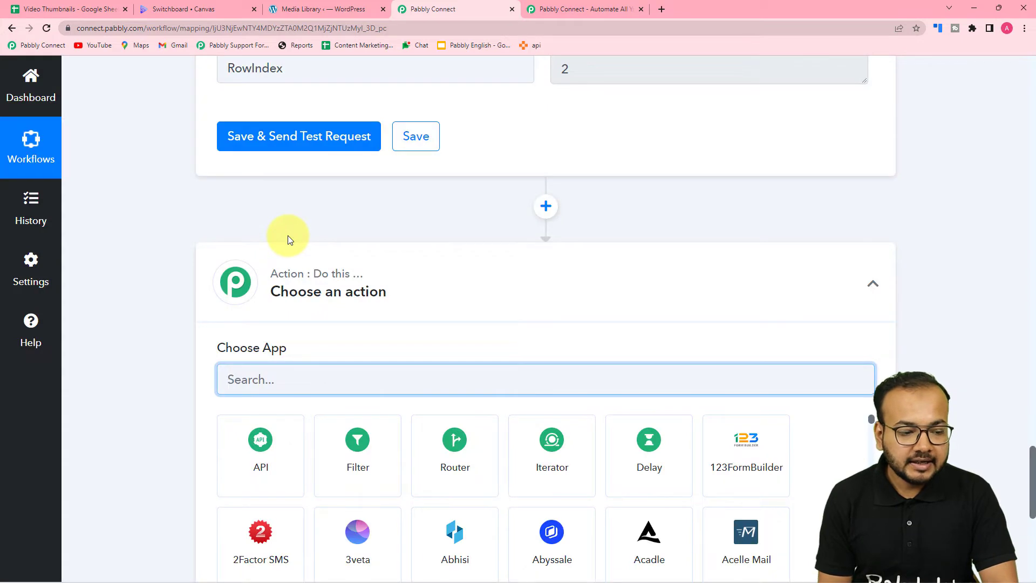
scroll(287, 235, down, 2)
text(sw)
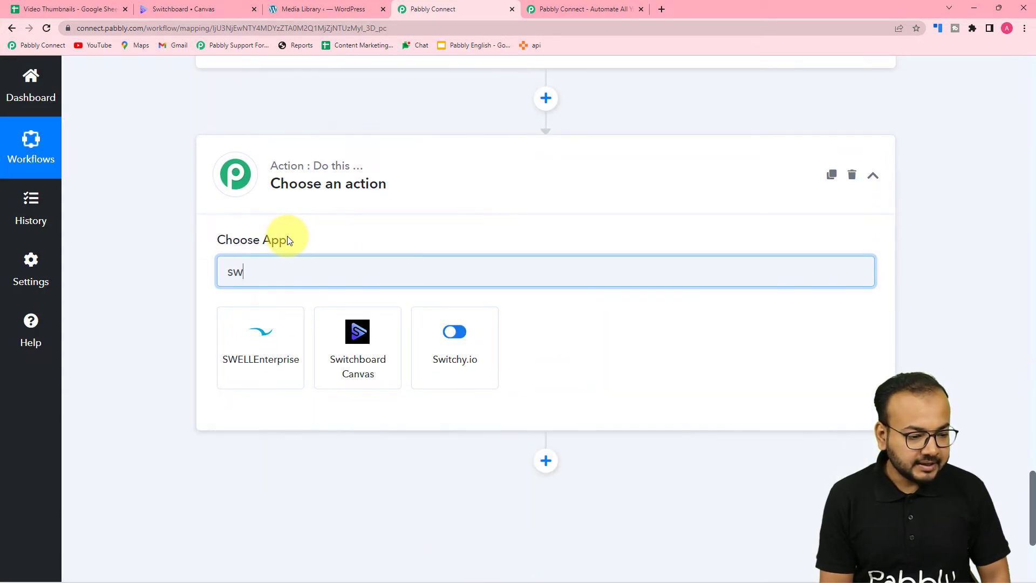
click(372, 378)
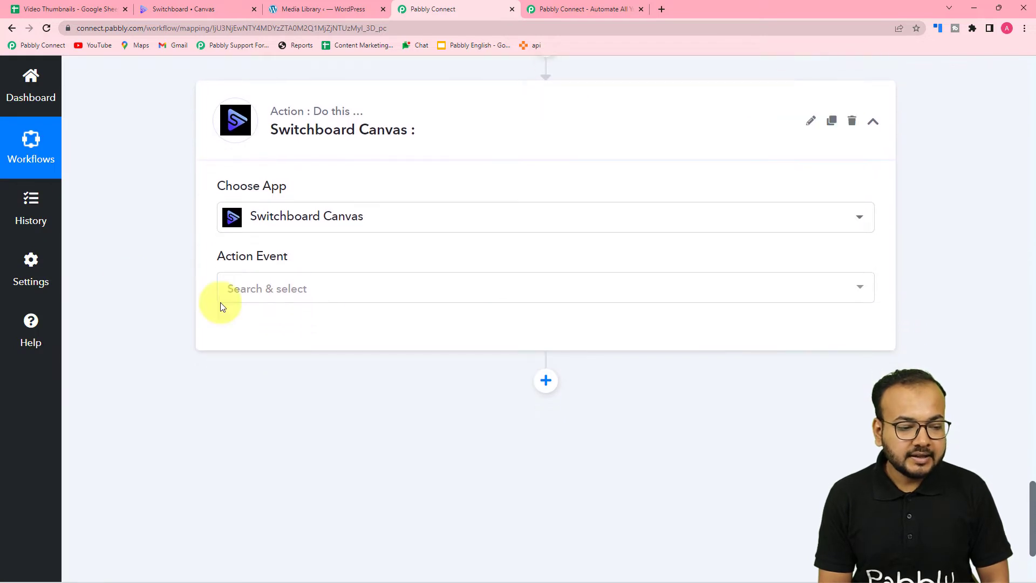
click(234, 290)
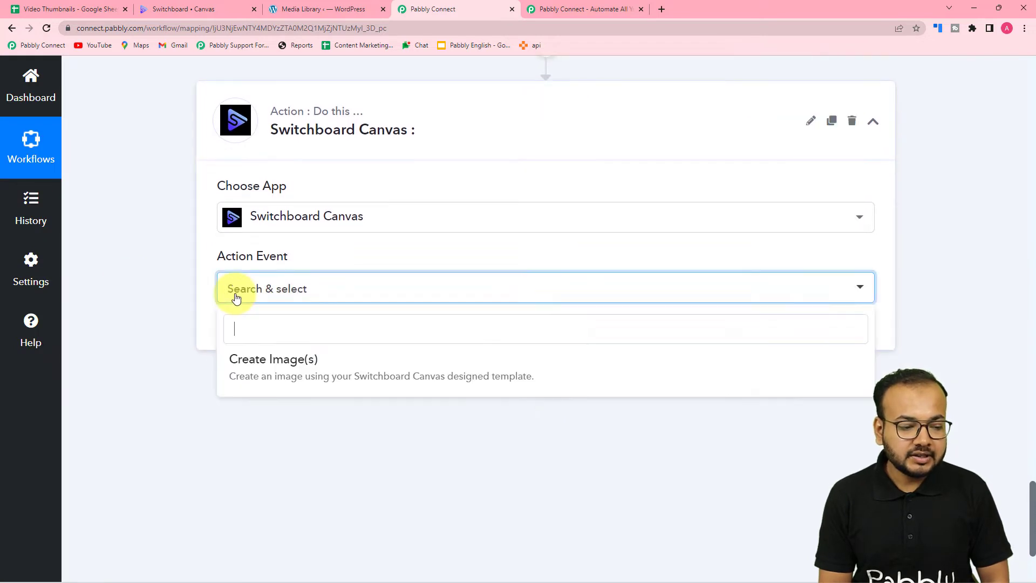
click(332, 381)
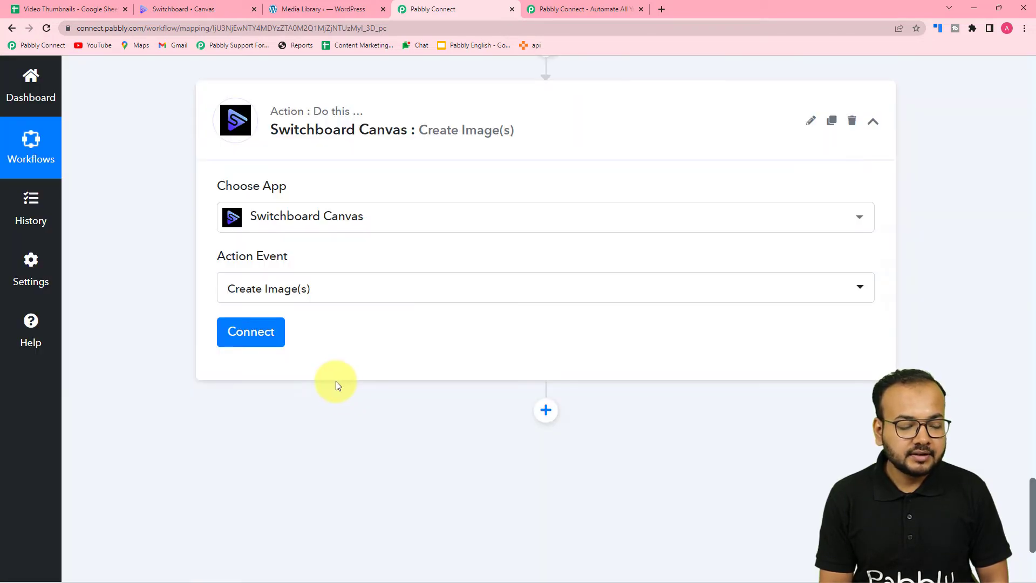
- Start a new Switchboard Canvas connection and copy the account's API key from the Templates page in Switchboard
click(248, 340)
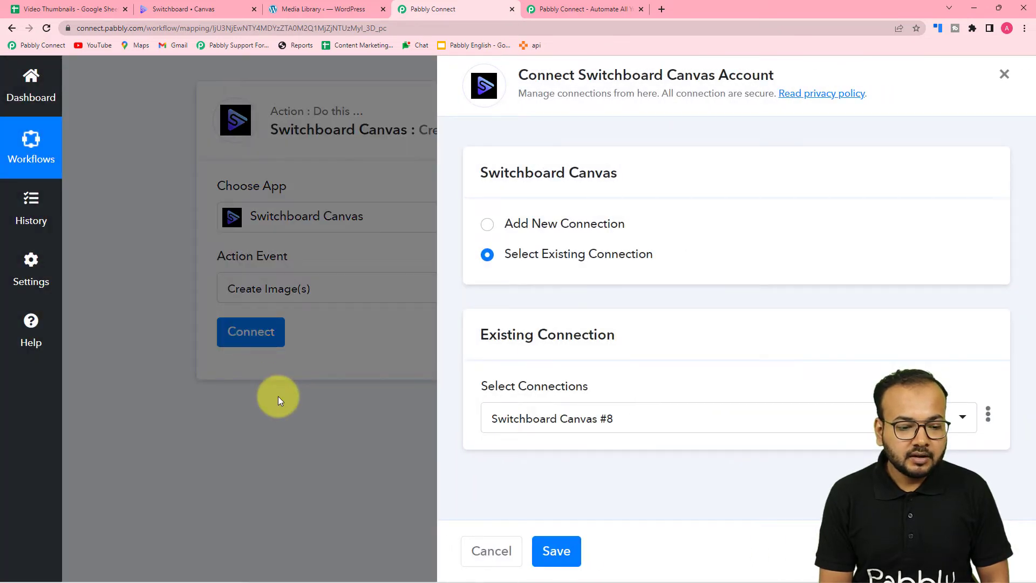
click(488, 226)
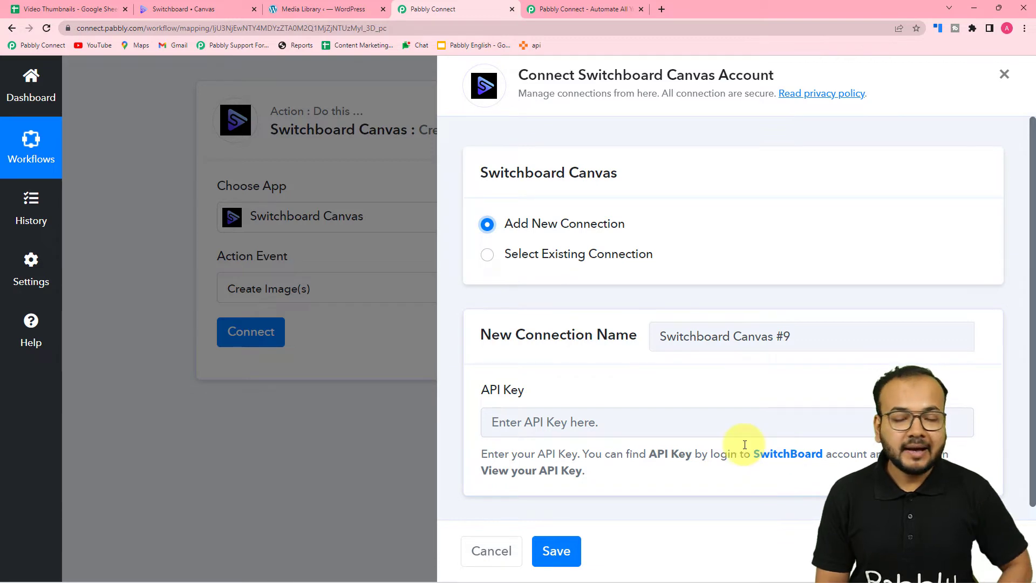
click(166, 5)
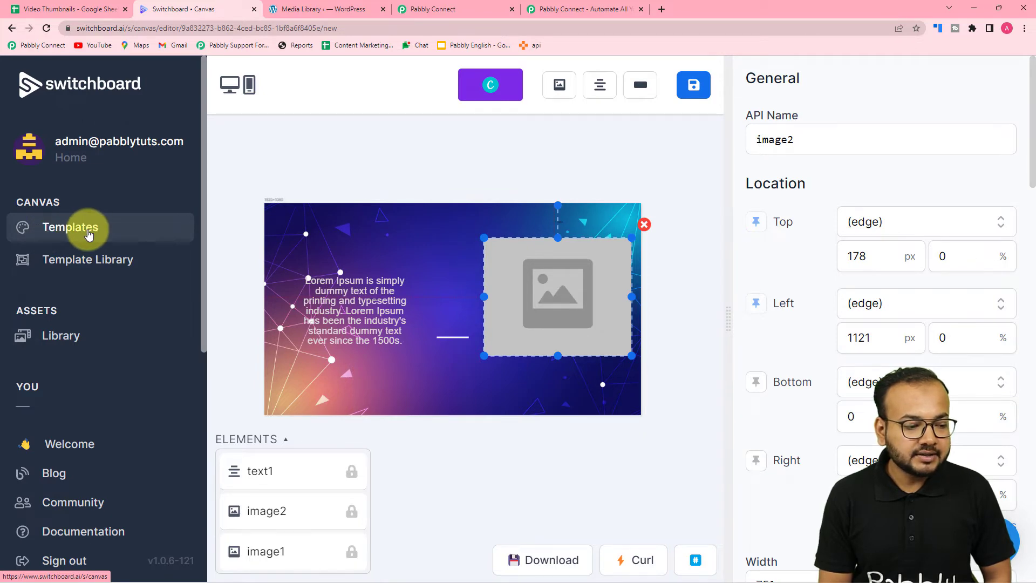
click(89, 234)
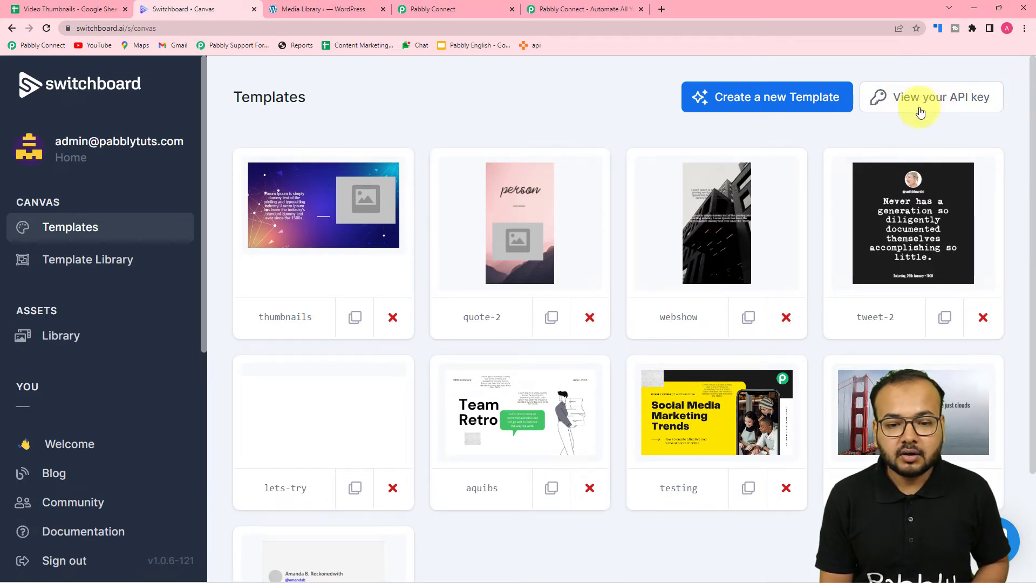
click(952, 101)
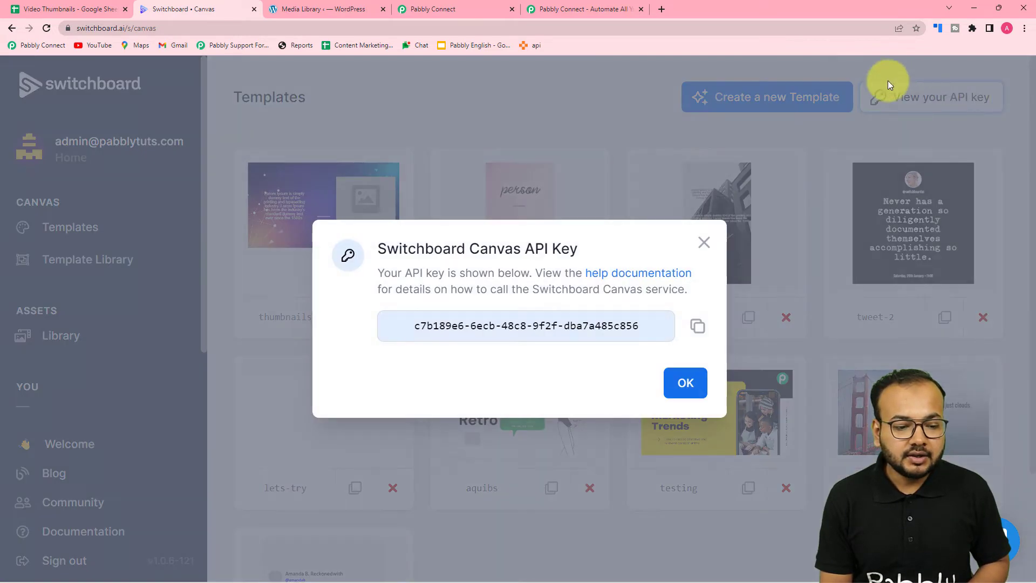
click(697, 326)
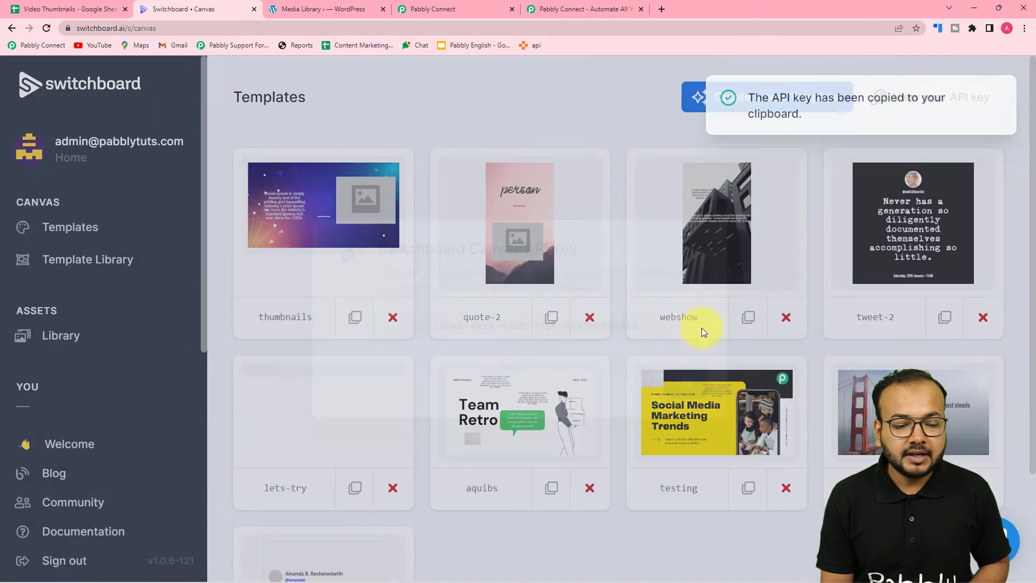
- Return to the Pabbly Connect workflow, paste the API key into the new Switchboard Canvas connection and save it
click(490, 10)
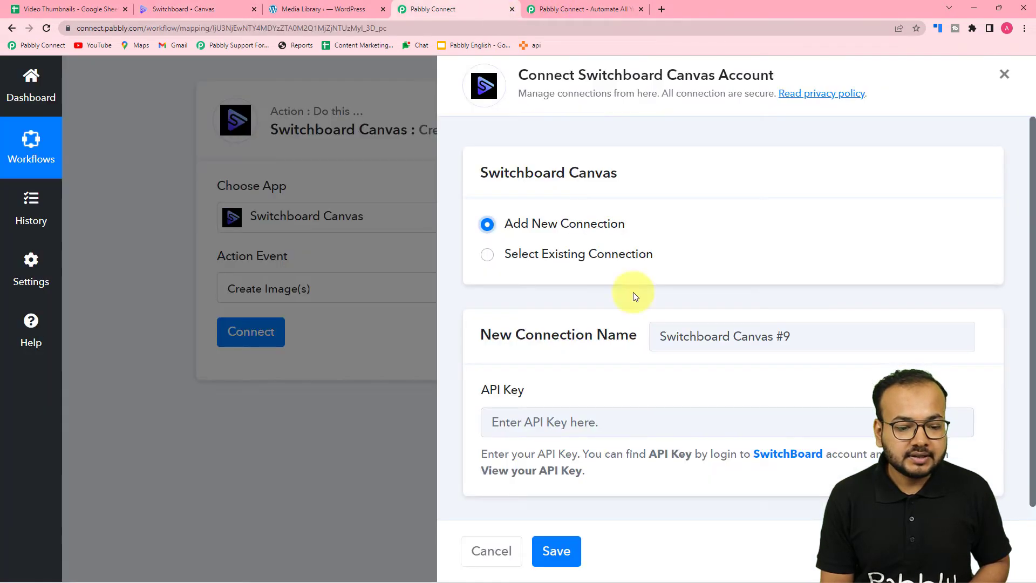
right_click(573, 428)
click(603, 354)
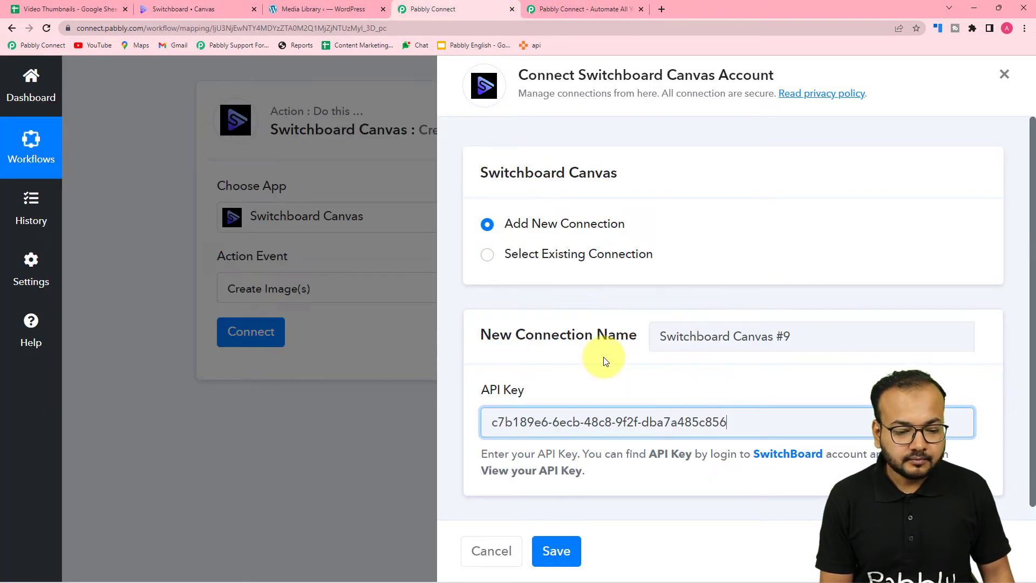
click(569, 566)
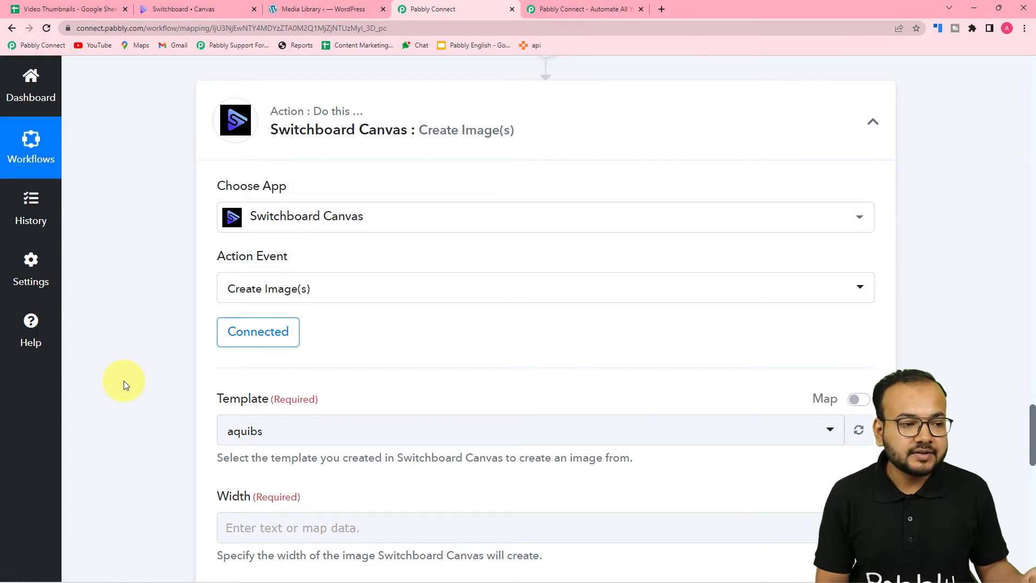
- Open the thumbnails template in Switchboard and examine the background image, text and photo placeholder elements and their API names
click(203, 10)
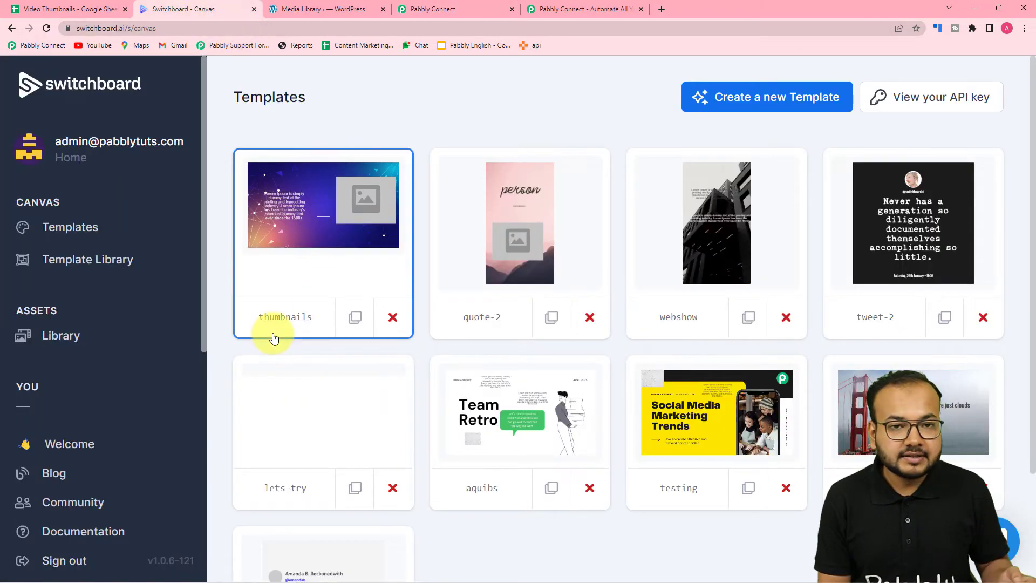
click(301, 259)
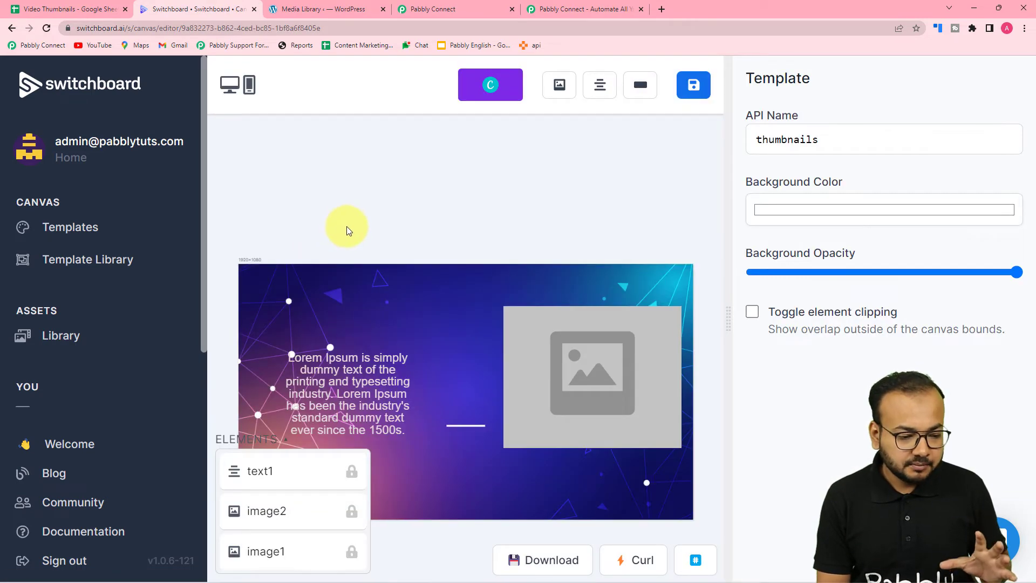
click(350, 310)
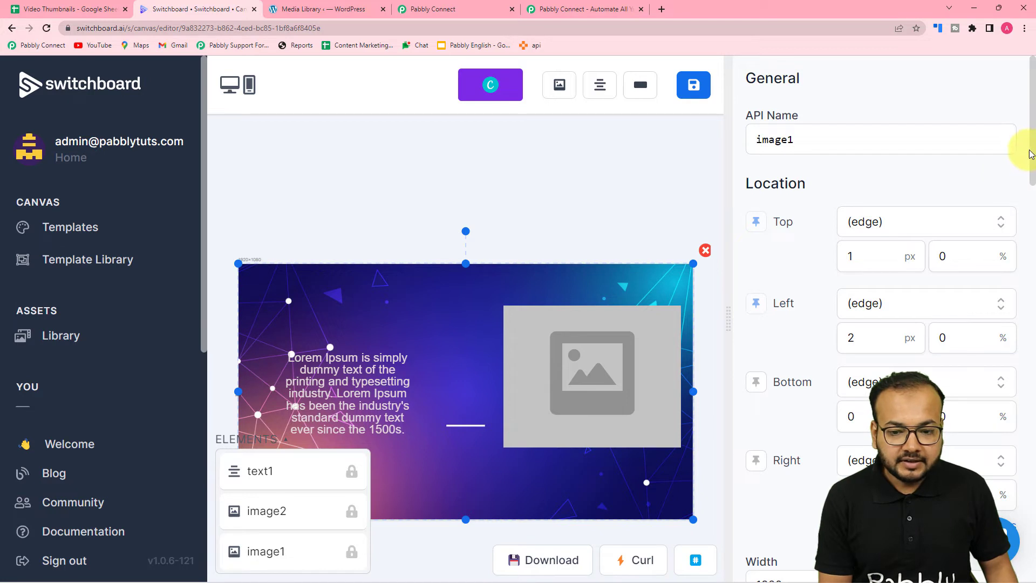
drag(1032, 158, 1027, 189)
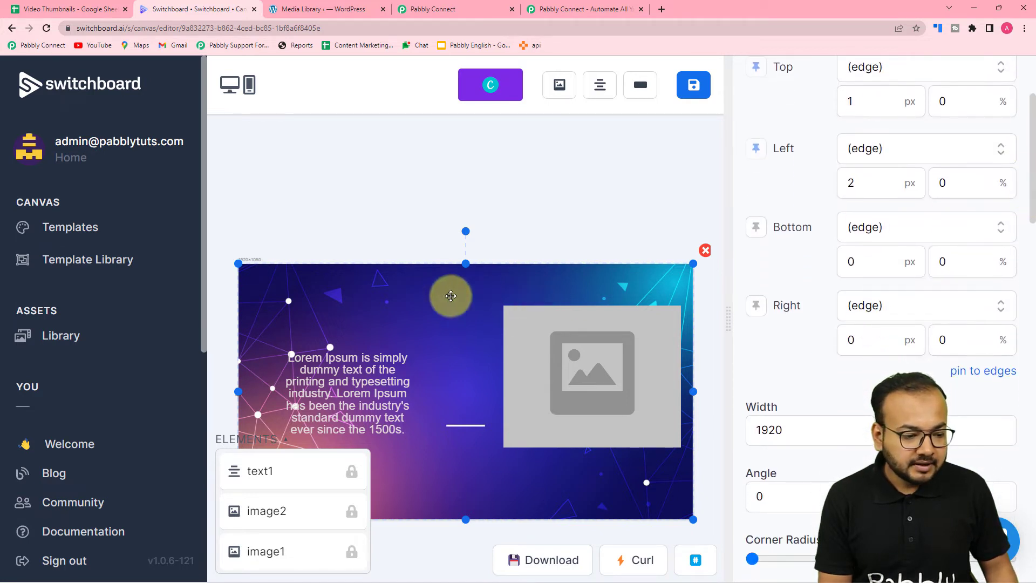
click(416, 310)
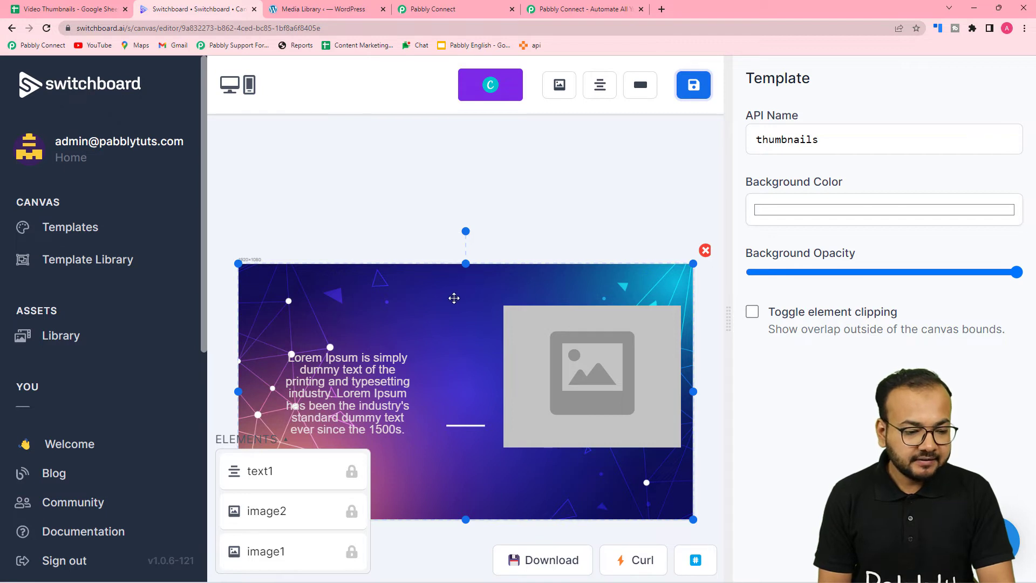
click(314, 407)
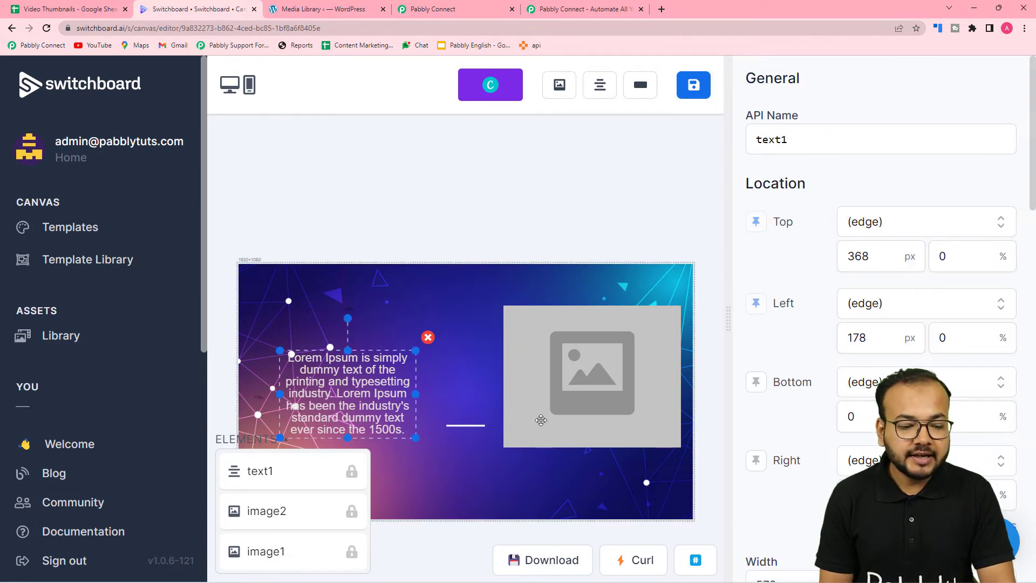
click(562, 406)
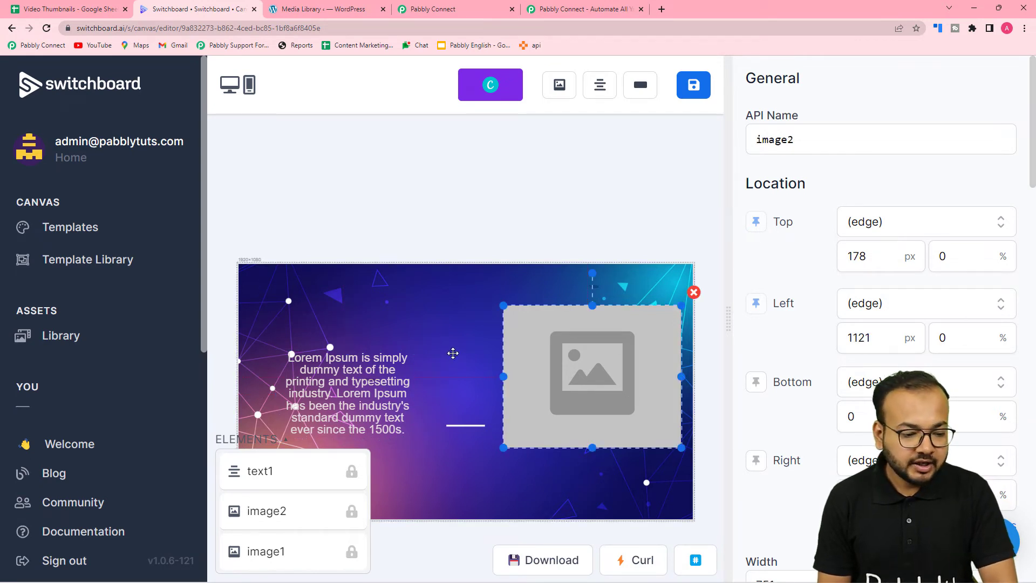
click(434, 325)
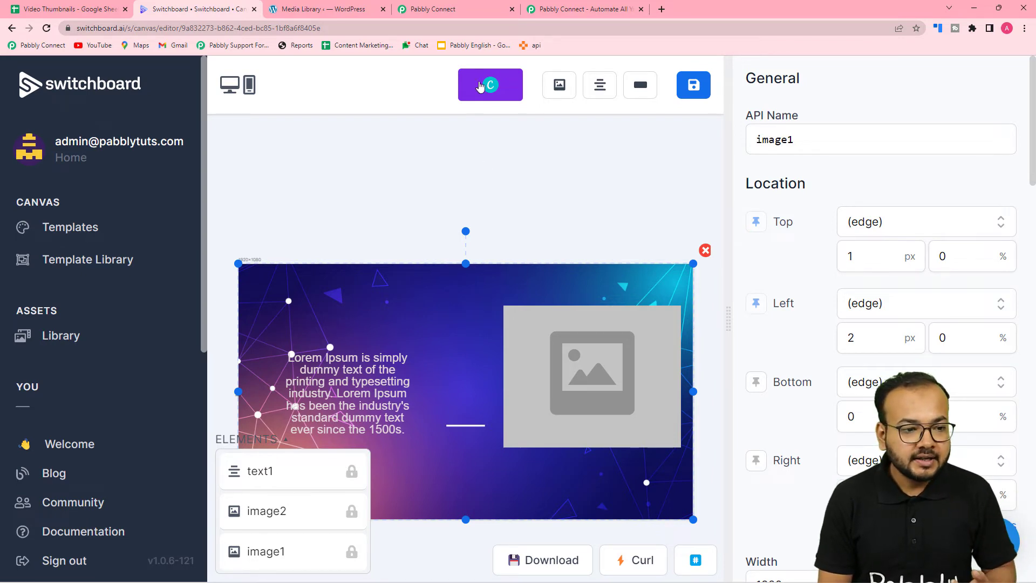
- Back in the Pabbly Connect workflow, choose thumbnails as the template for the Create Image(s) action
click(433, 9)
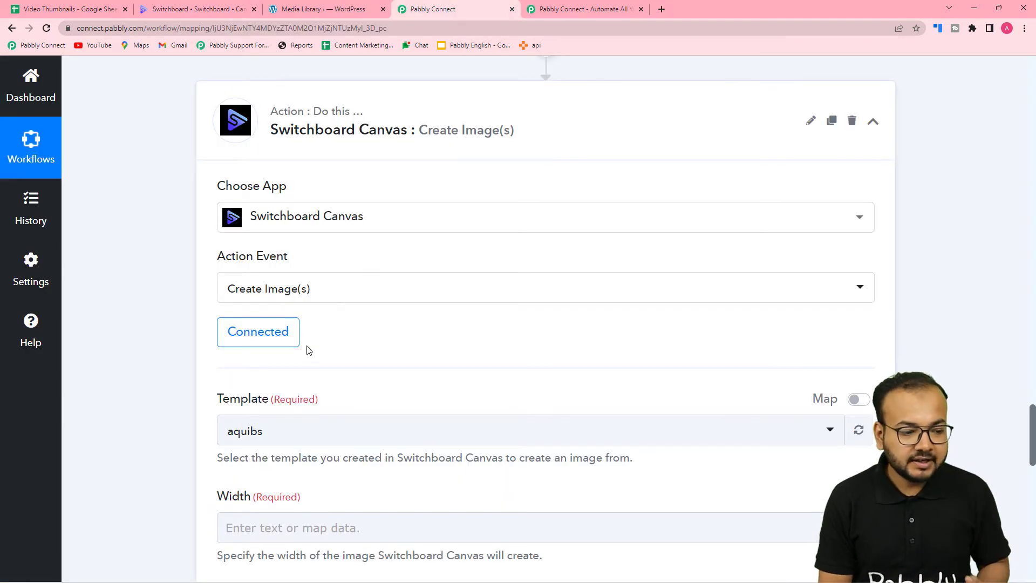
scroll(305, 348, down, 4)
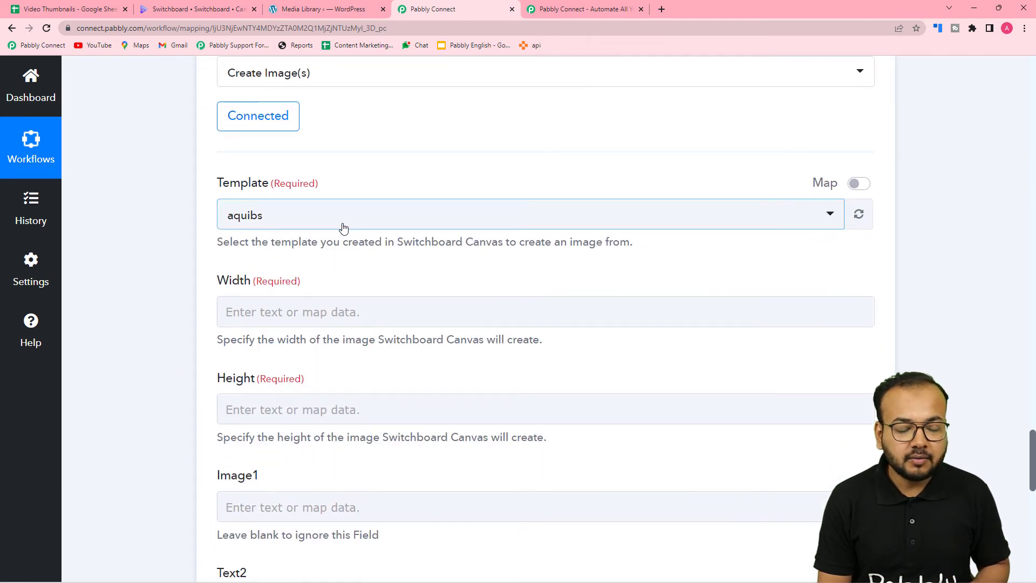
click(343, 228)
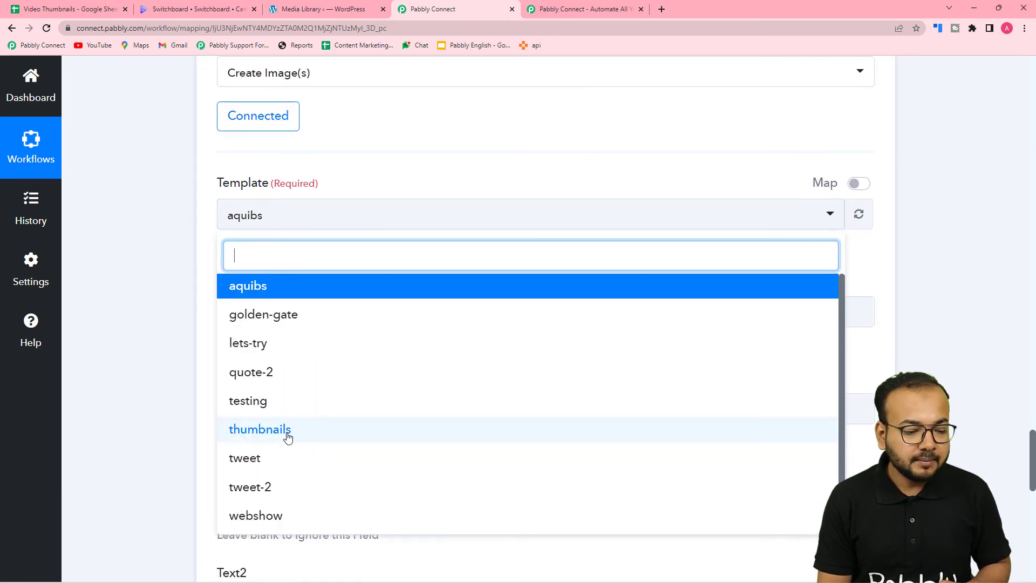
click(271, 435)
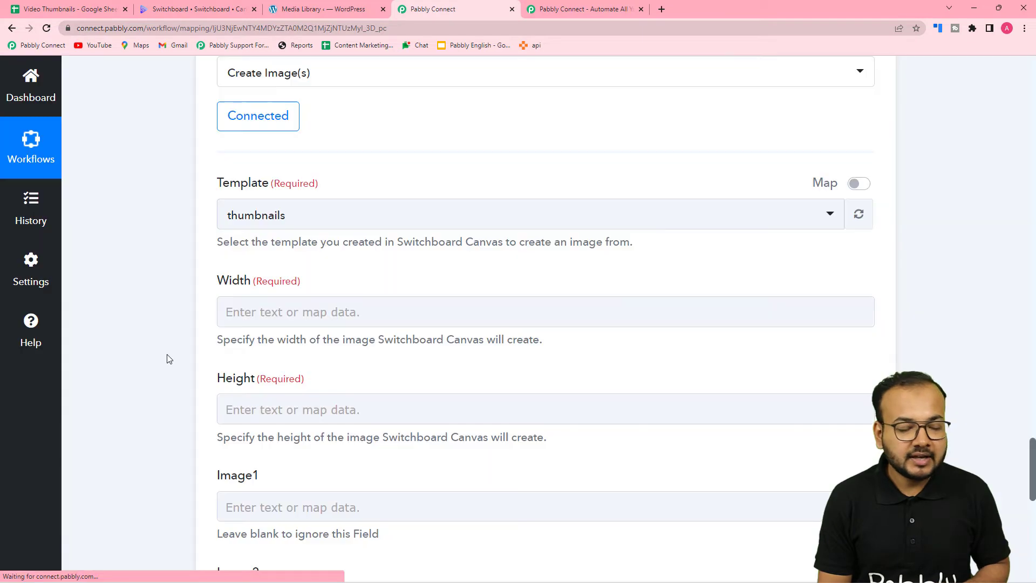
- Set the width to 1920 and the height to 1000 for the Create Image(s) action
scroll(168, 358, down, 3)
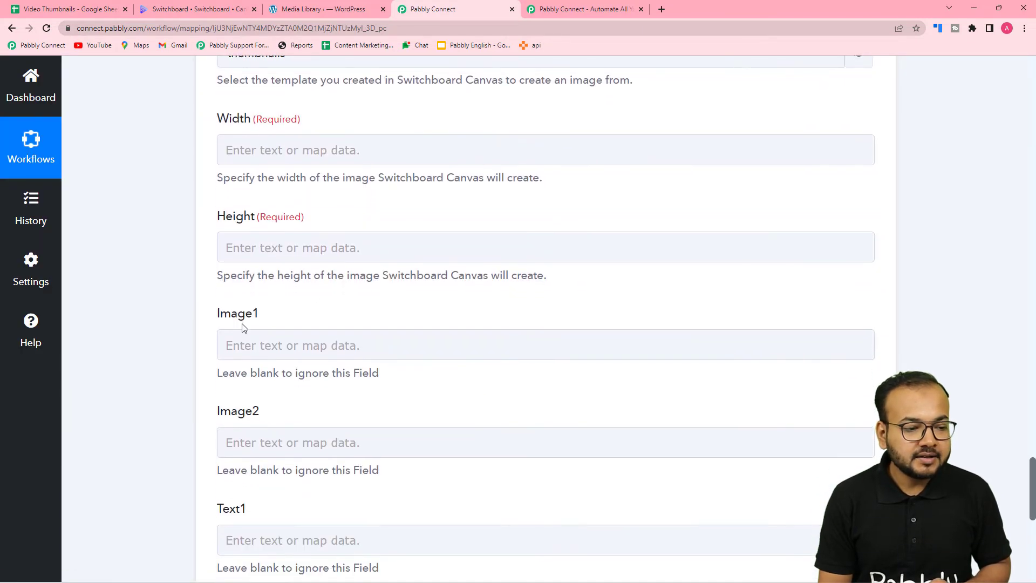
click(413, 151)
text(19)
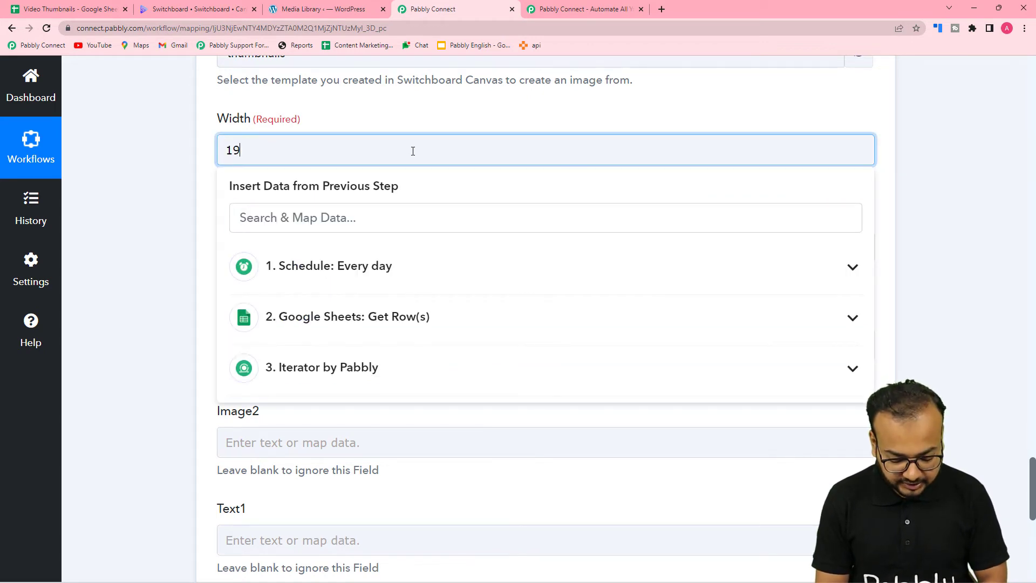
text(20)
click(208, 219)
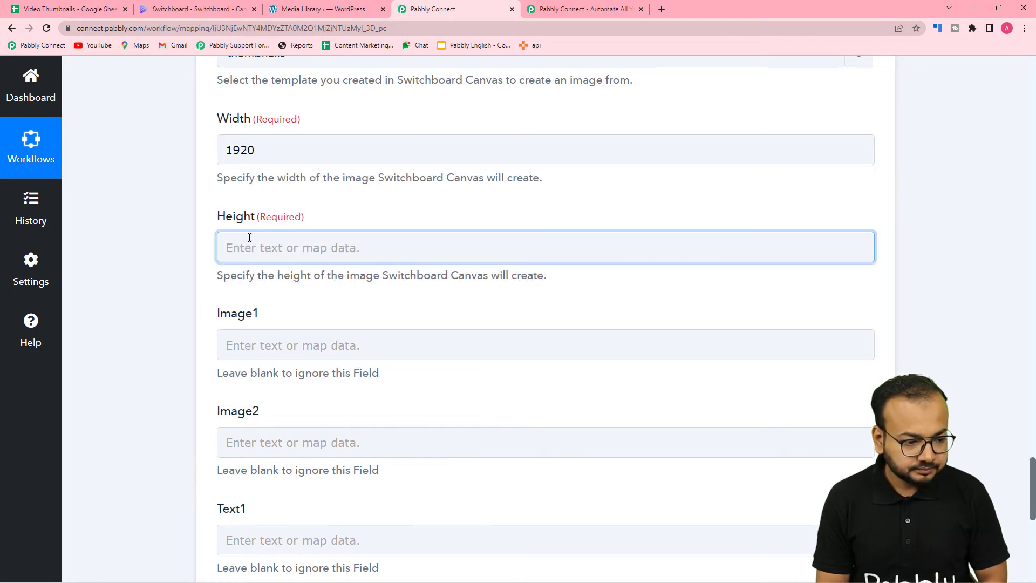
click(249, 239)
text(1000)
click(189, 243)
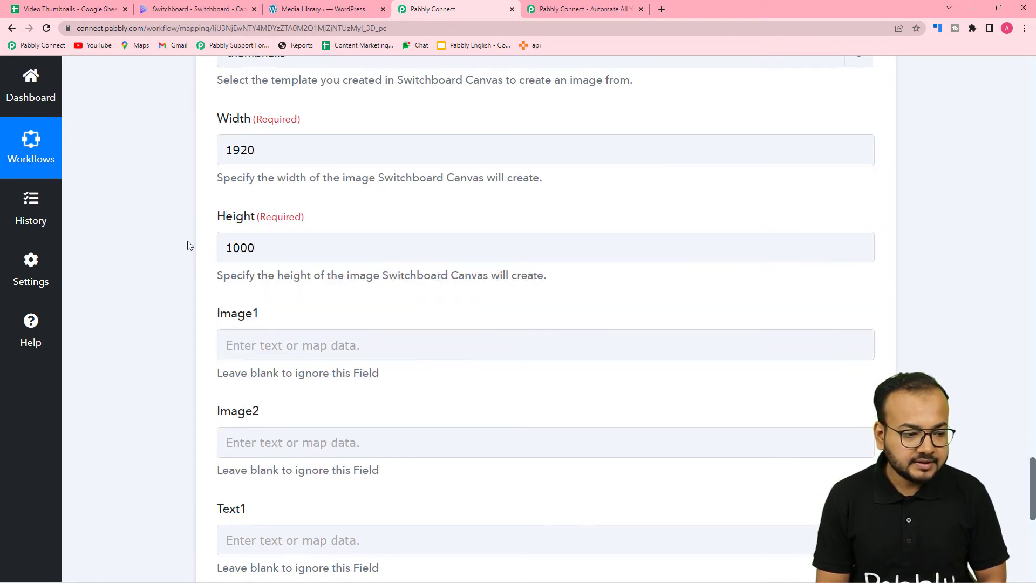
scroll(210, 248, down, 2)
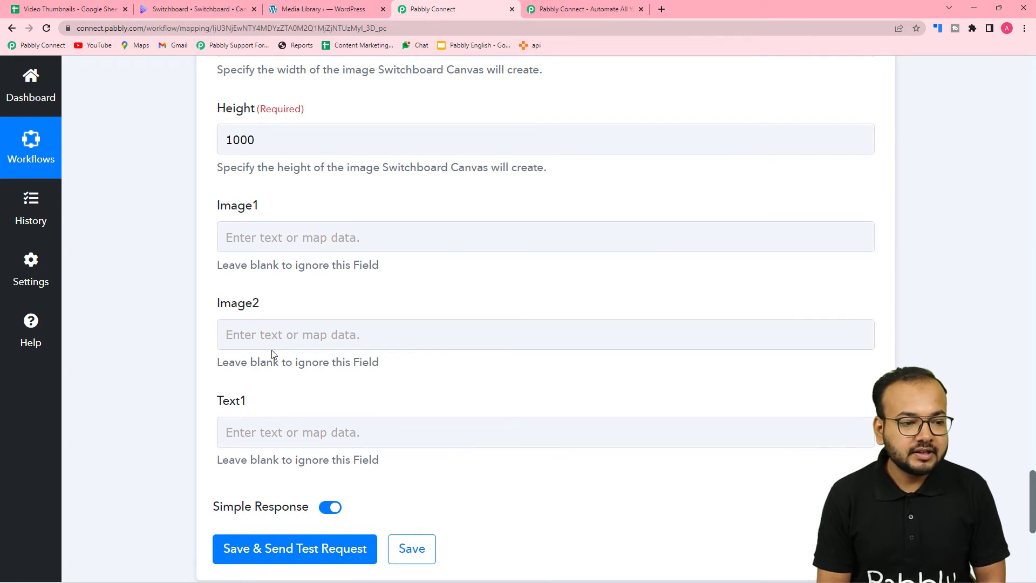
- Check in the Switchboard template which elements image1, image2 and text1 refer to, and return to the Pabbly Connect workflow
click(181, 8)
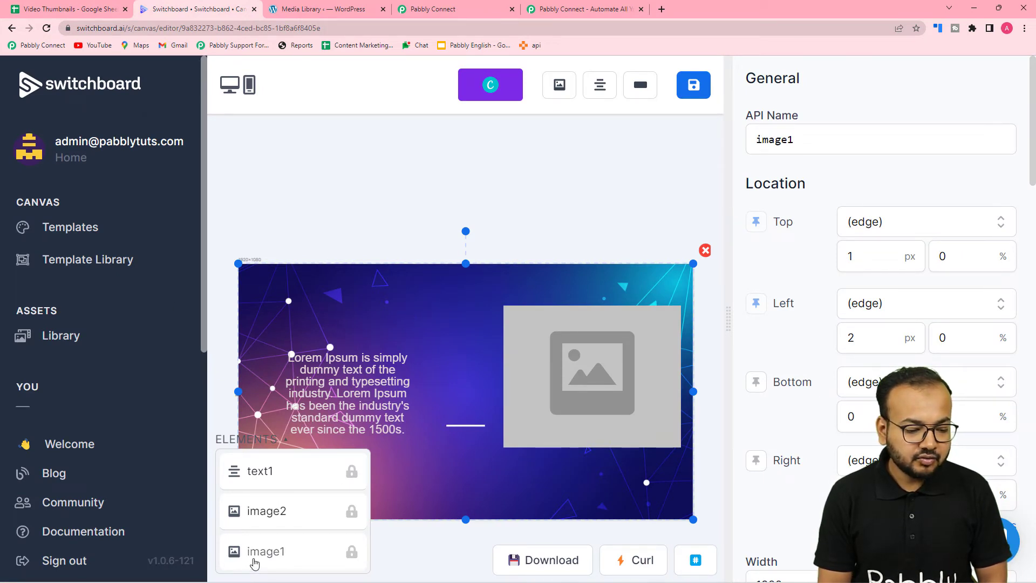
click(275, 512)
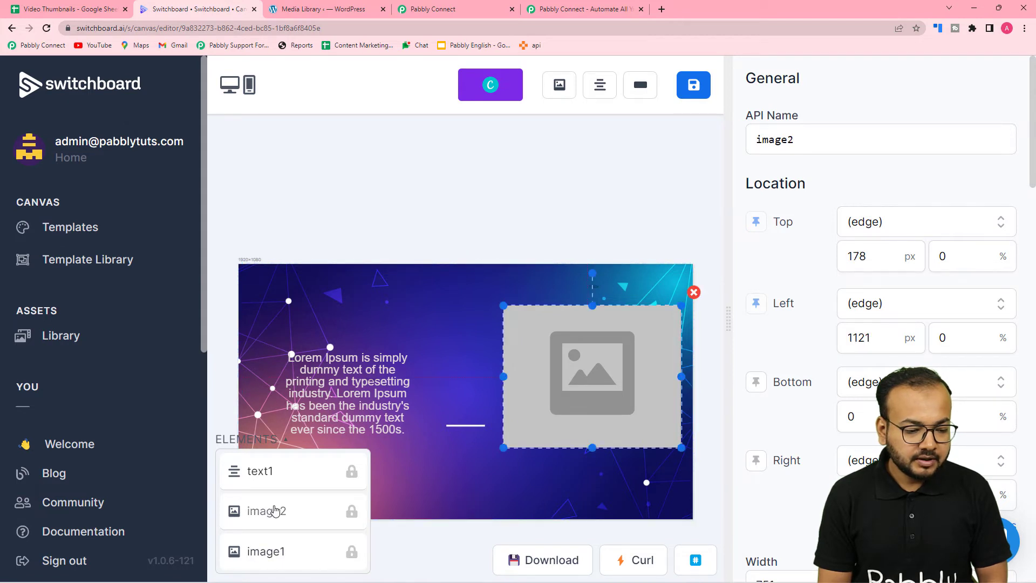
click(270, 479)
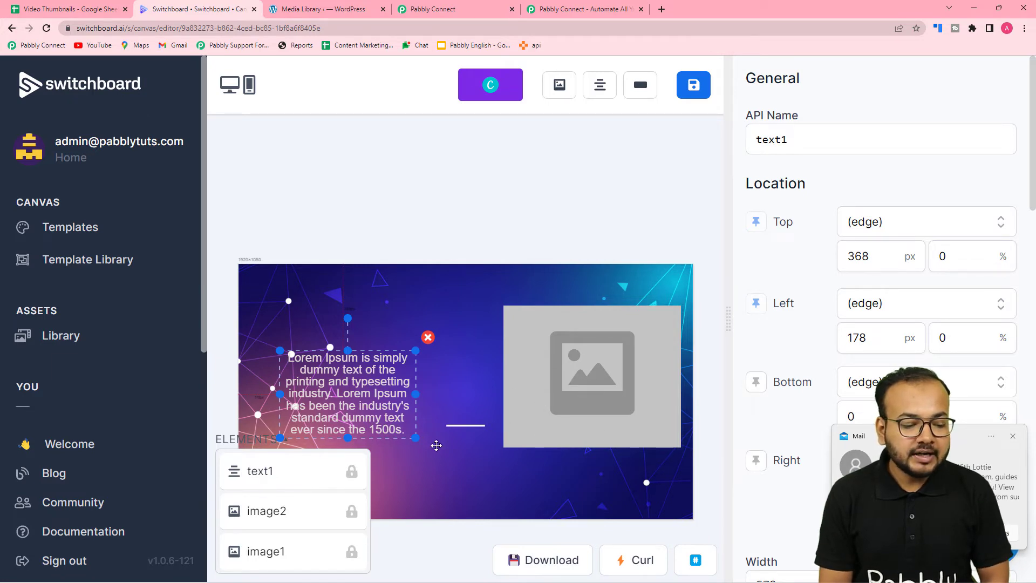
click(432, 9)
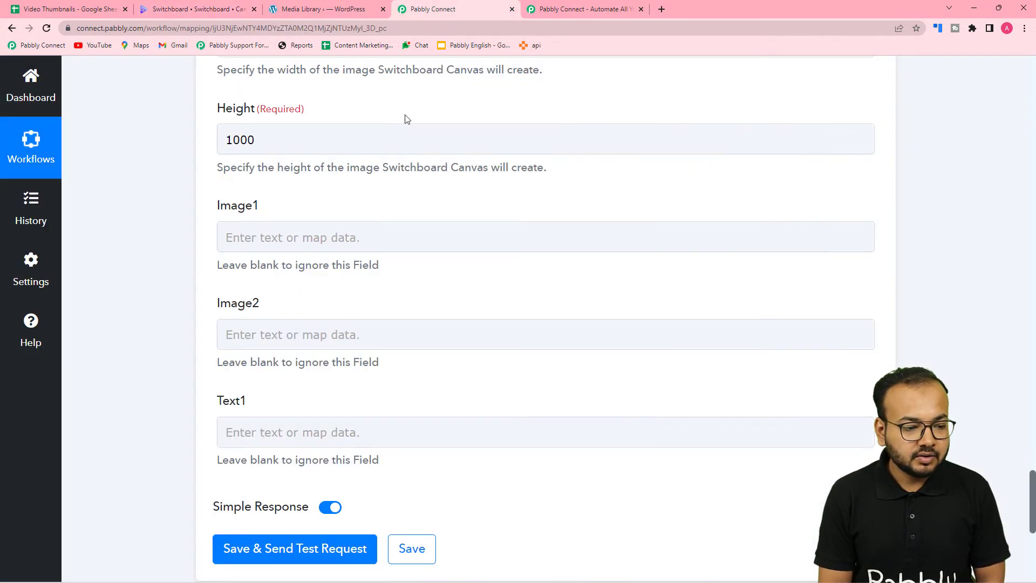
click(237, 242)
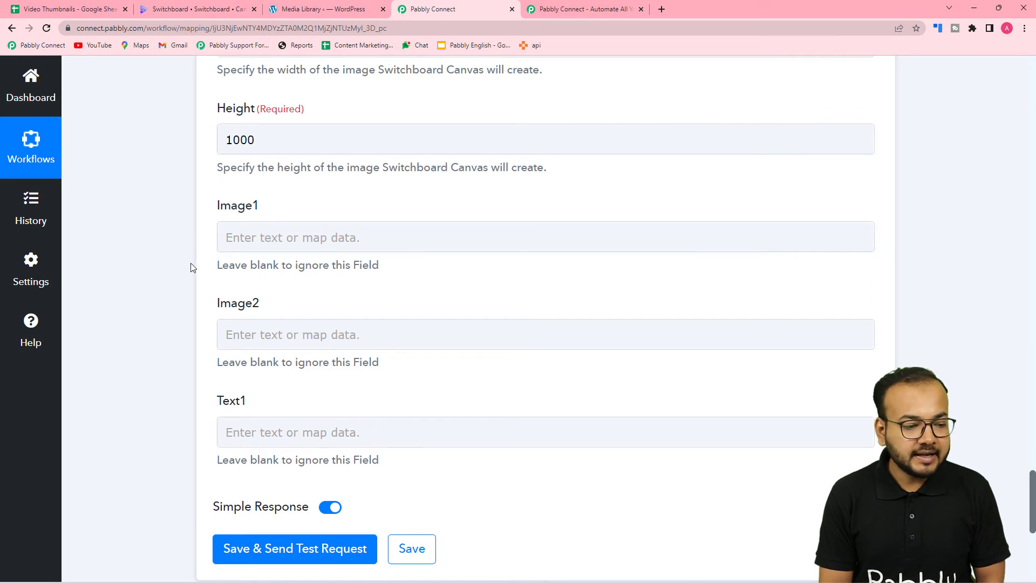
- Review the title and photo values in the Iterator step's response before mapping them
scroll(193, 268, down, 3)
click(265, 172)
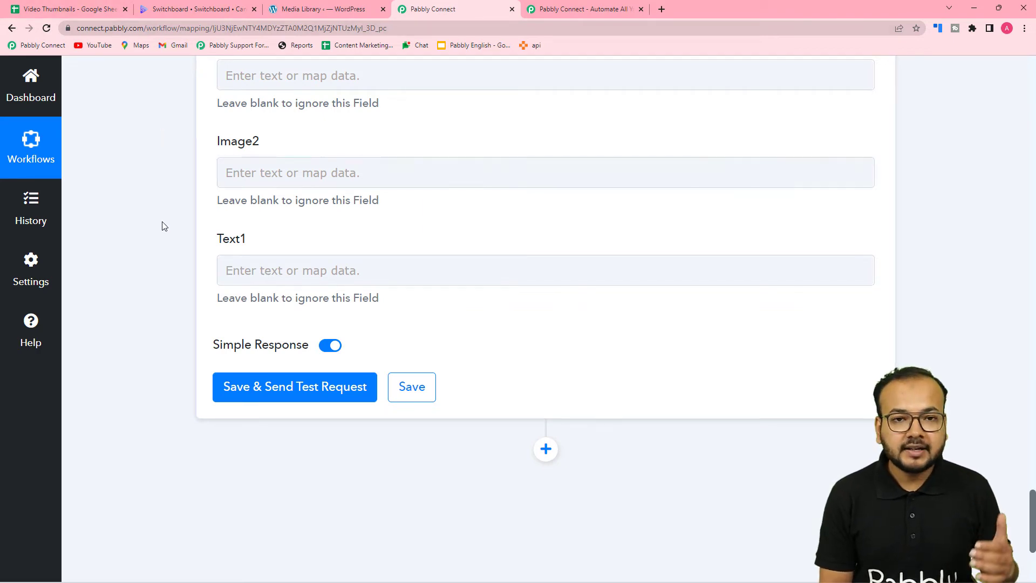
scroll(161, 225, up, 15)
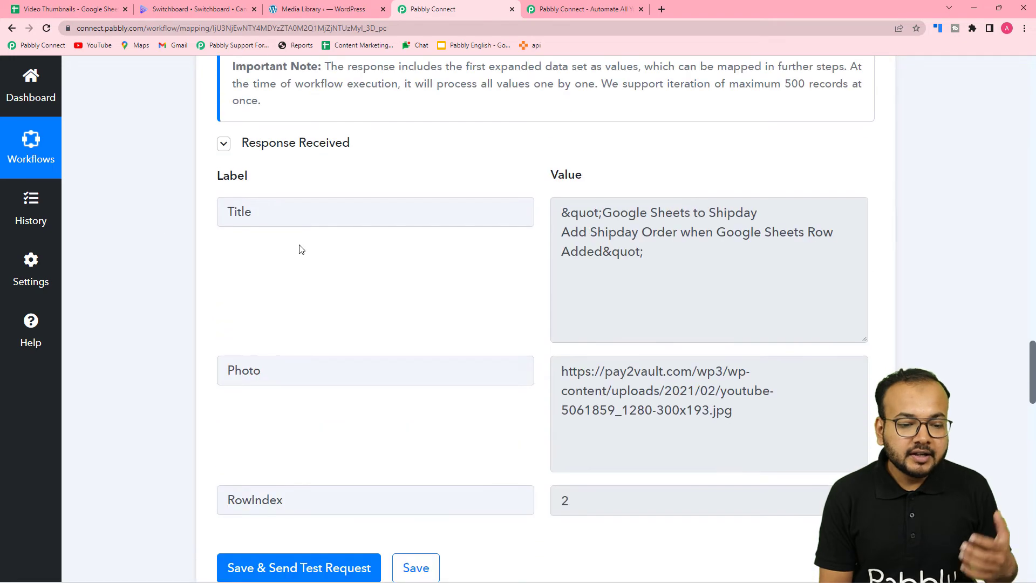
scroll(335, 259, down, 2)
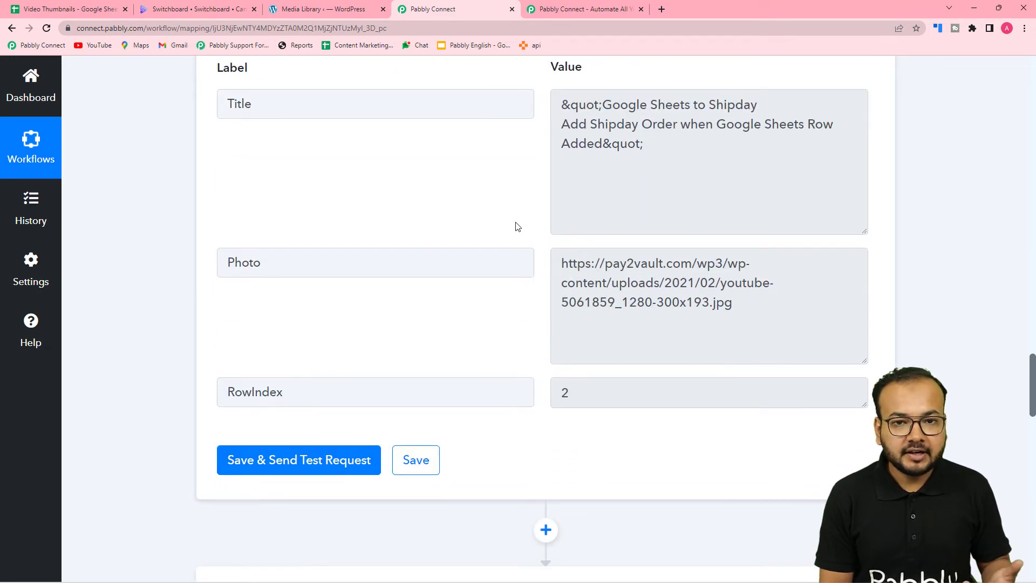
scroll(178, 255, down, 15)
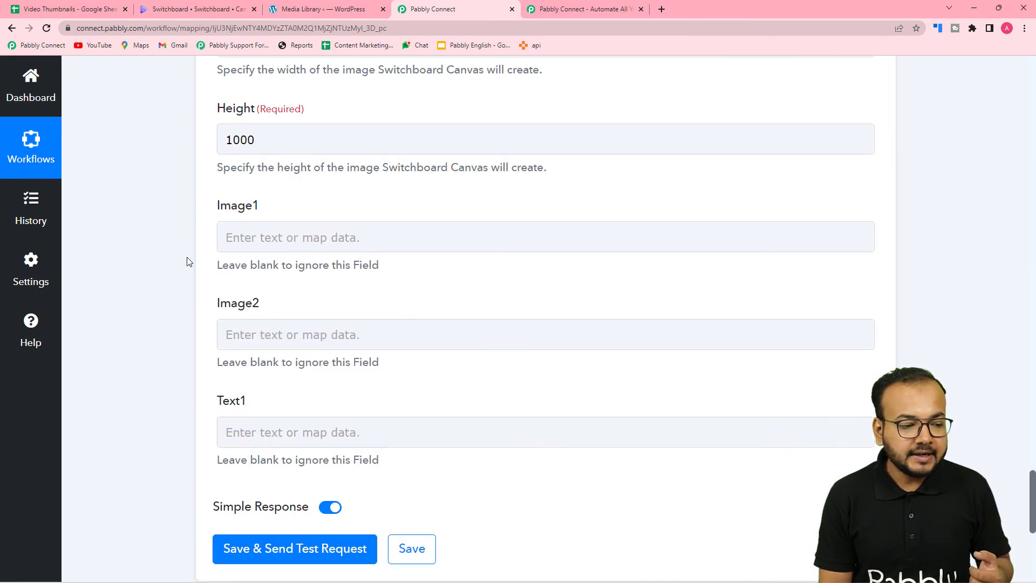
- Map the Photo value from the Iterator by Pabbly step to the Image2 field
scroll(187, 262, down, 3)
click(294, 173)
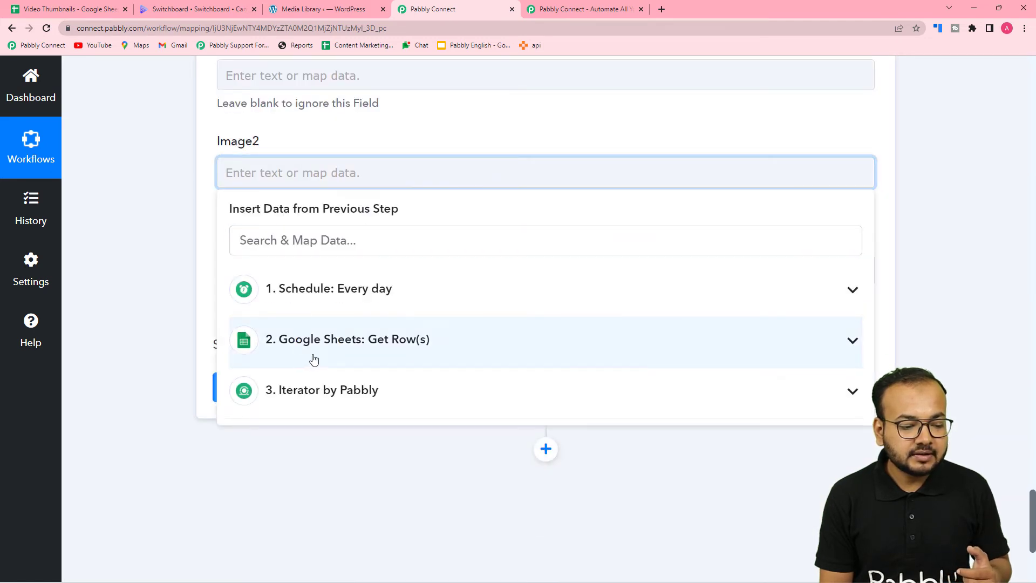
click(362, 406)
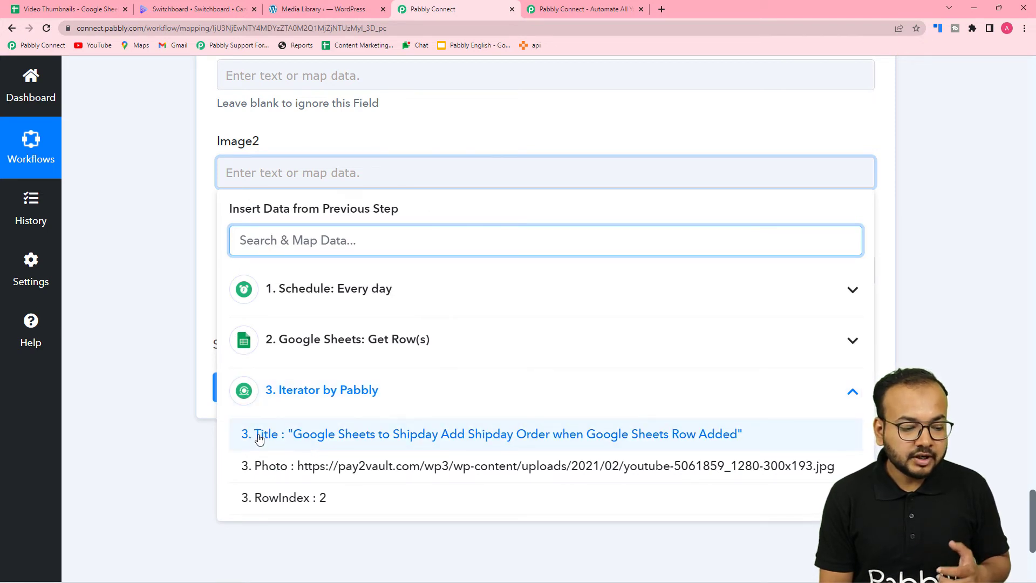
click(354, 466)
click(141, 287)
- Map the Title value from the Iterator by Pabbly step to the Text1 field
click(321, 280)
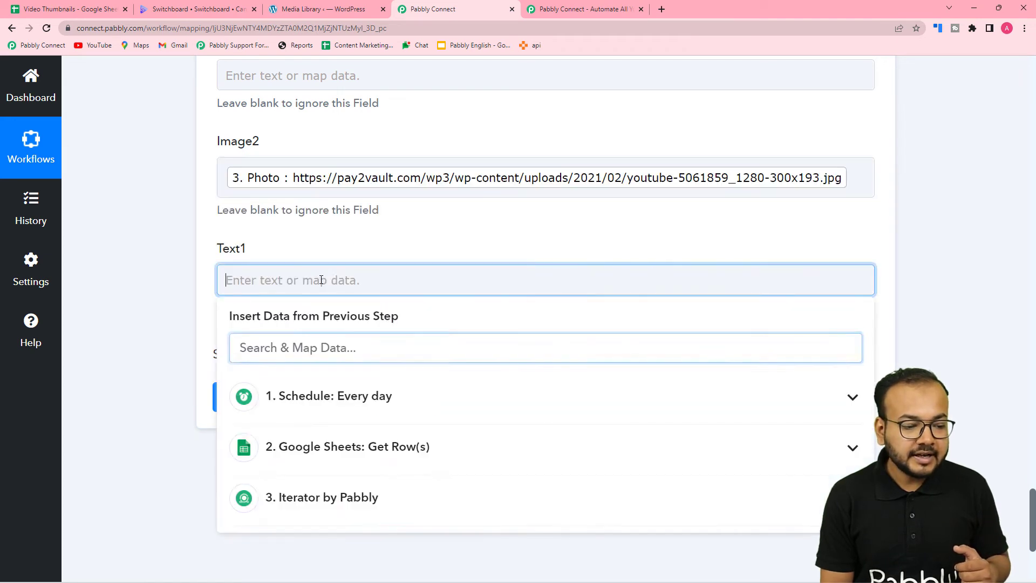
scroll(322, 280, down, 2)
click(313, 390)
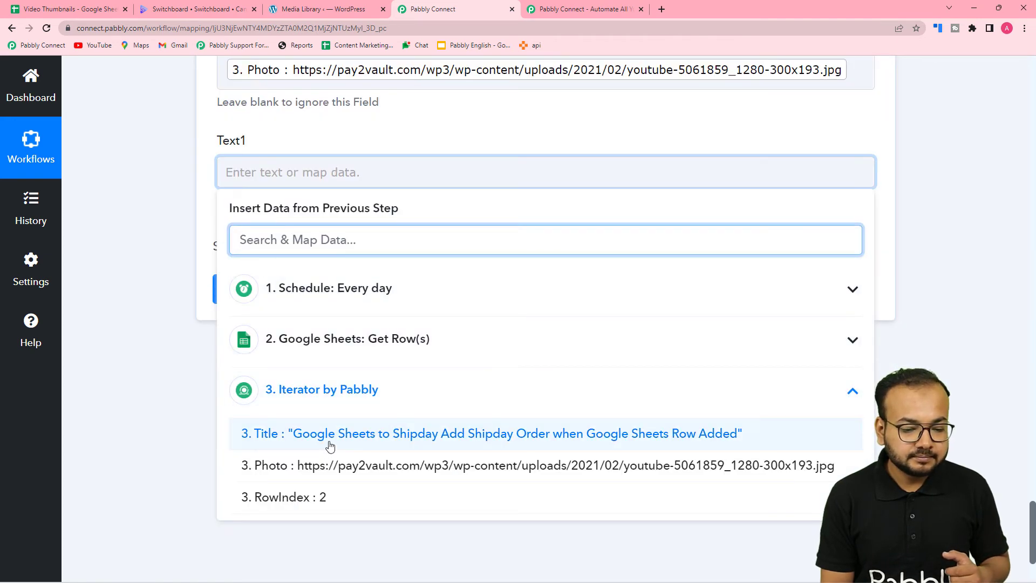
click(331, 434)
click(158, 359)
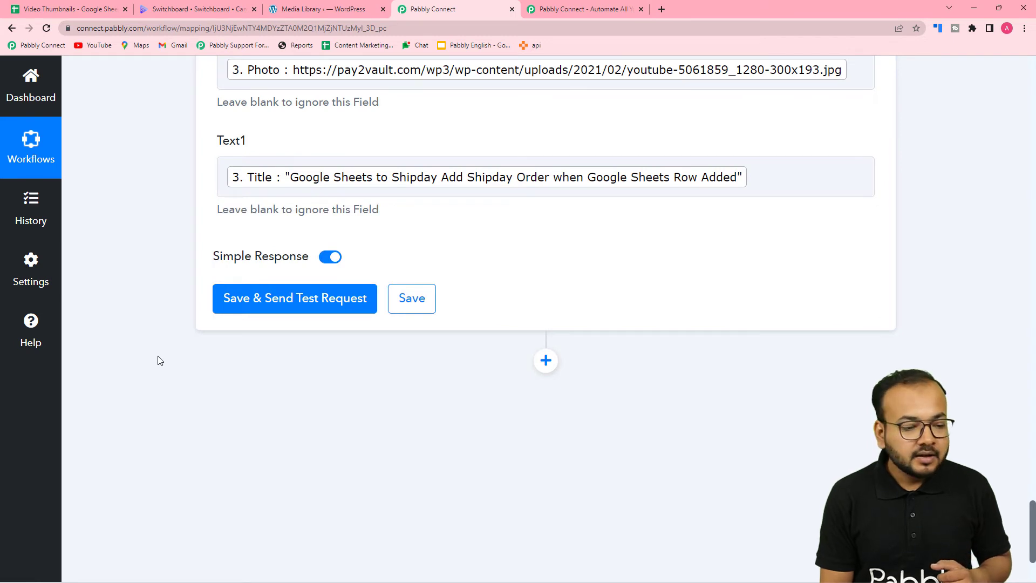
- Save the Create Image(s) action with a test request and enlarge the response's Sizes 0 Url value to read it fully
click(267, 313)
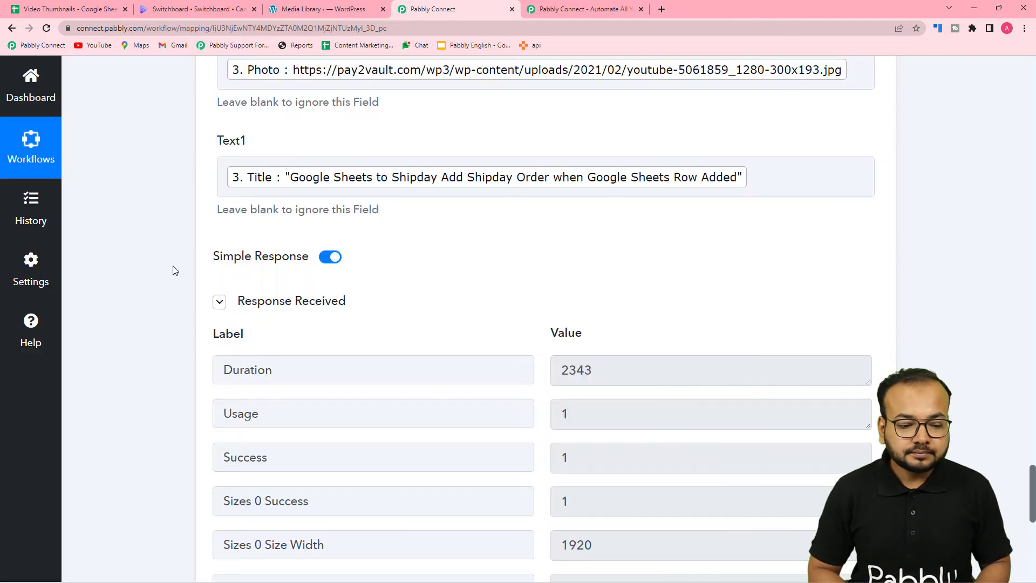
scroll(173, 266, down, 5)
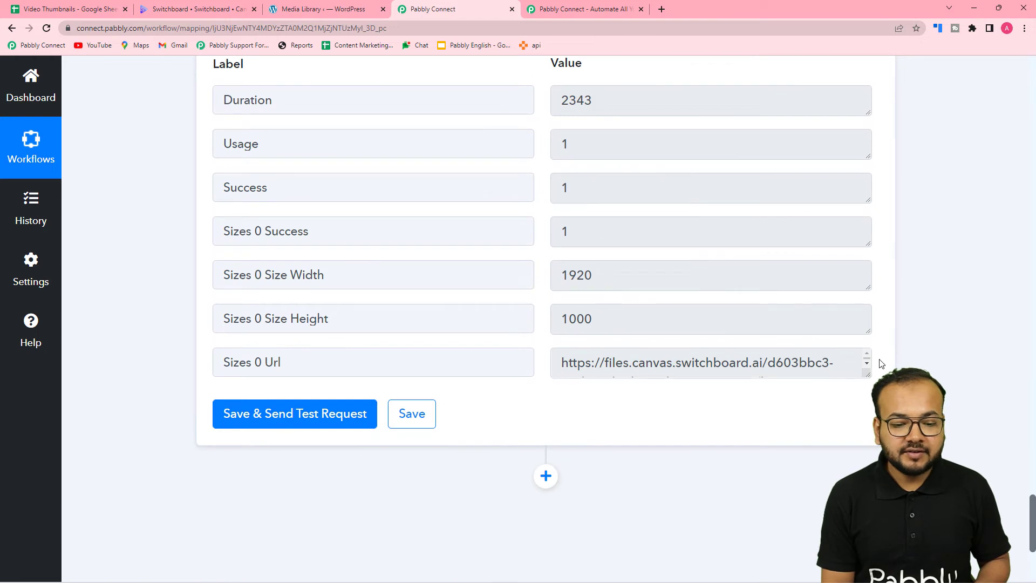
click(866, 371)
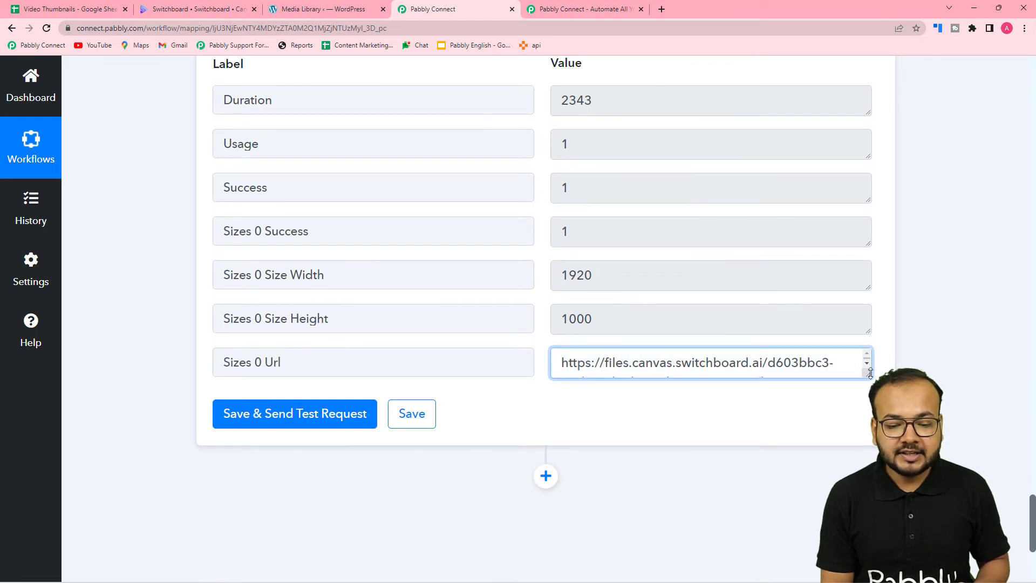
drag(870, 373, 873, 470)
click(772, 427)
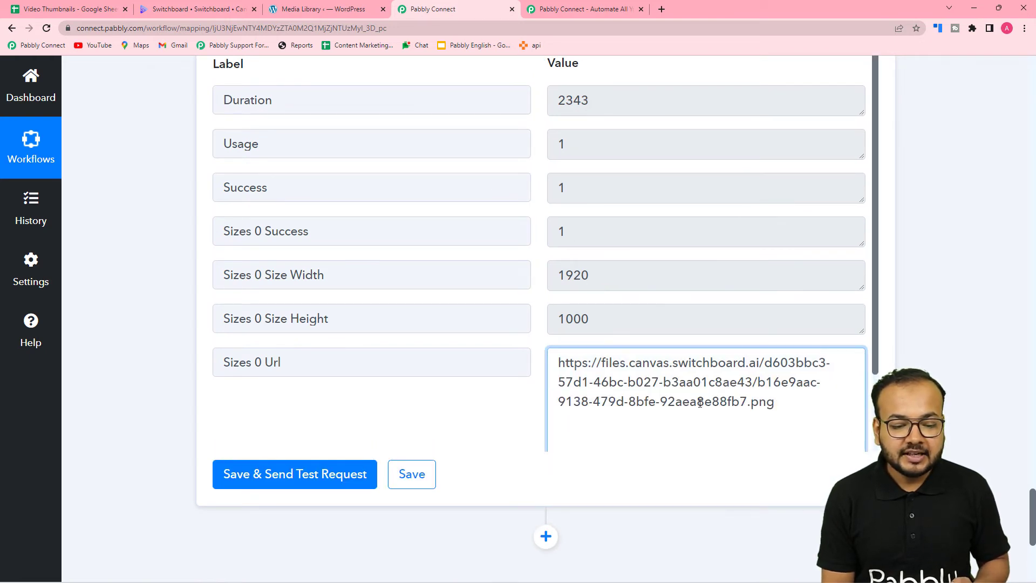
- Open the generated image's URL from the response in a new browser tab and inspect the thumbnail's title text
drag(776, 405, 556, 364)
right_click(593, 394)
click(605, 425)
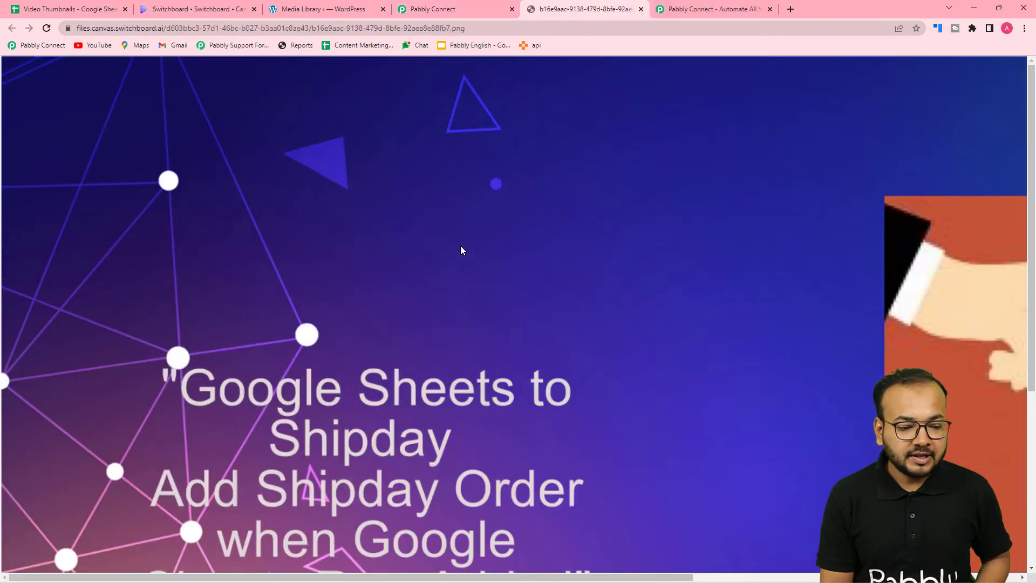
scroll(461, 248, down, 5)
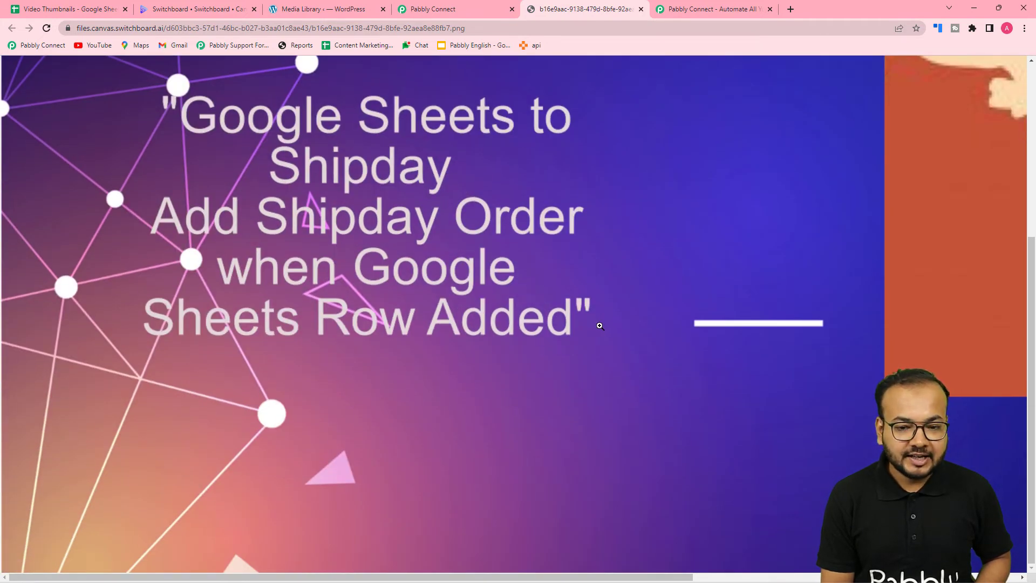
scroll(596, 323, up, 2)
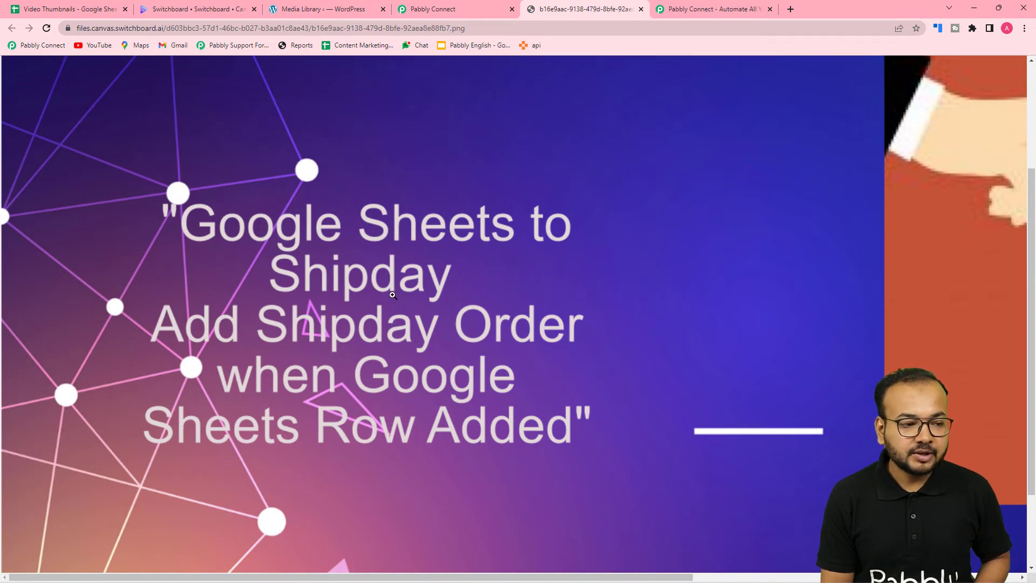
- Compare the generated thumbnail's title and photo with the first data row in the Video Thumbnails sheet, opening that row's photo link
click(93, 6)
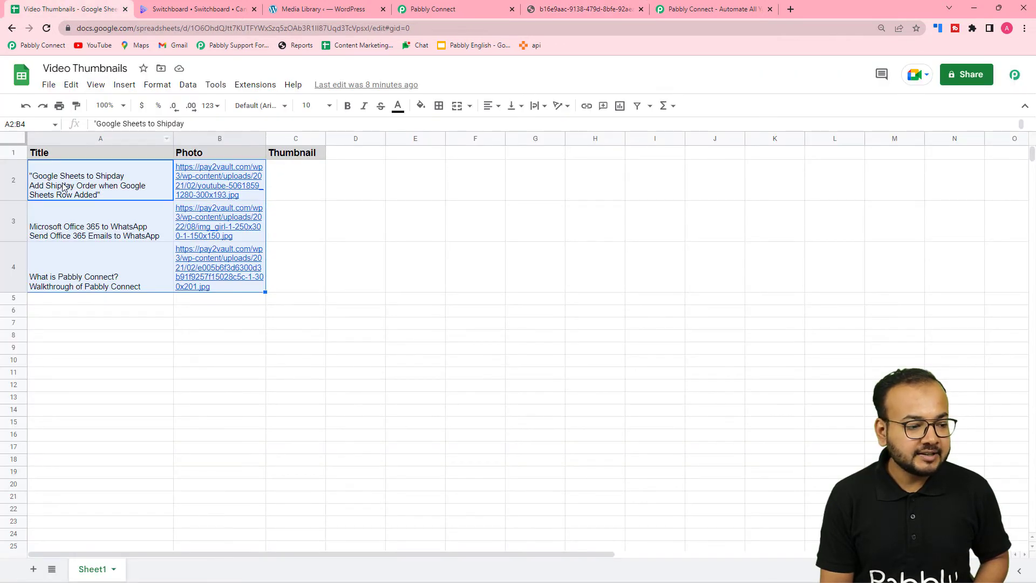
click(529, 9)
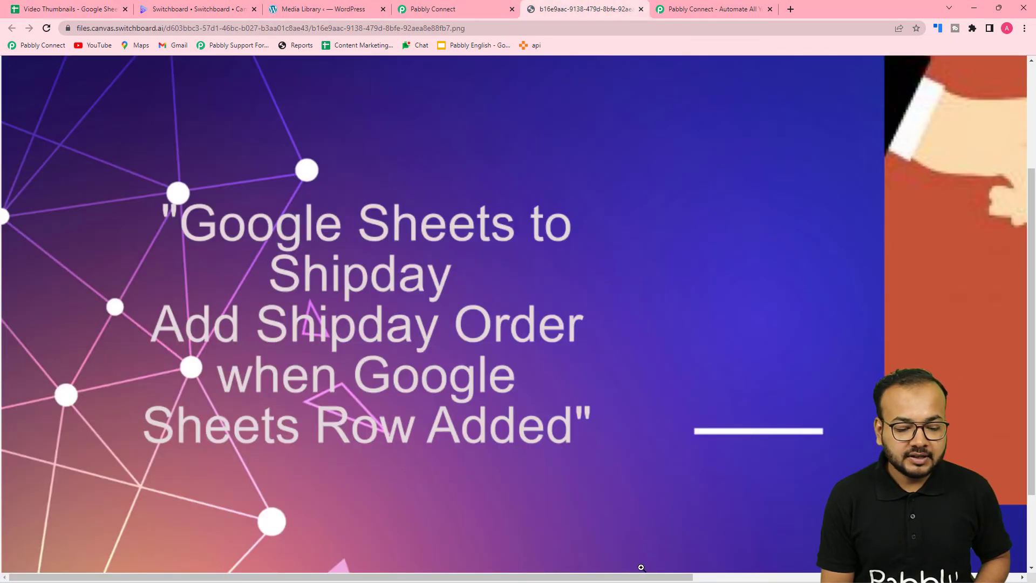
drag(647, 577, 974, 578)
scroll(838, 366, up, 2)
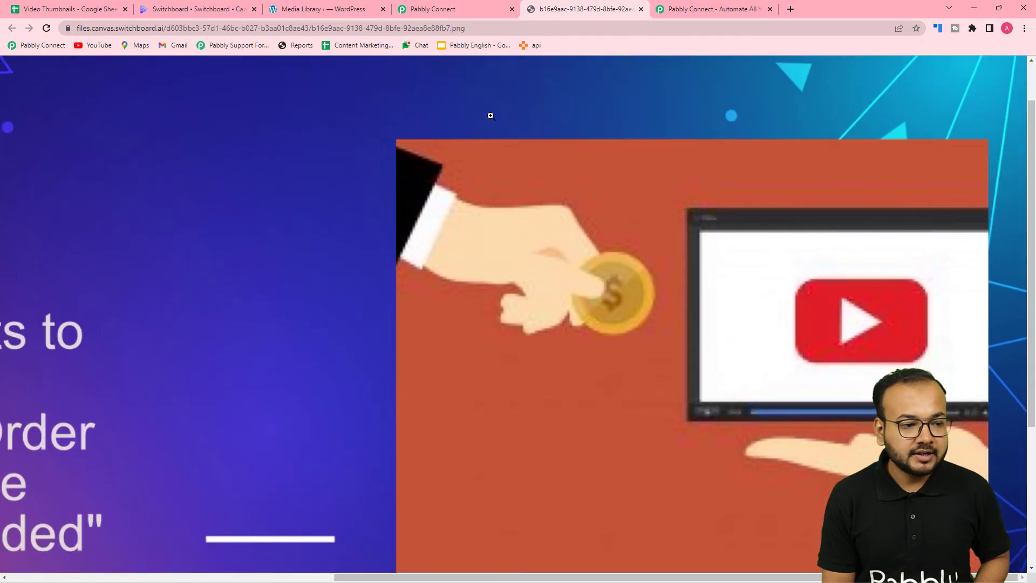
click(64, 9)
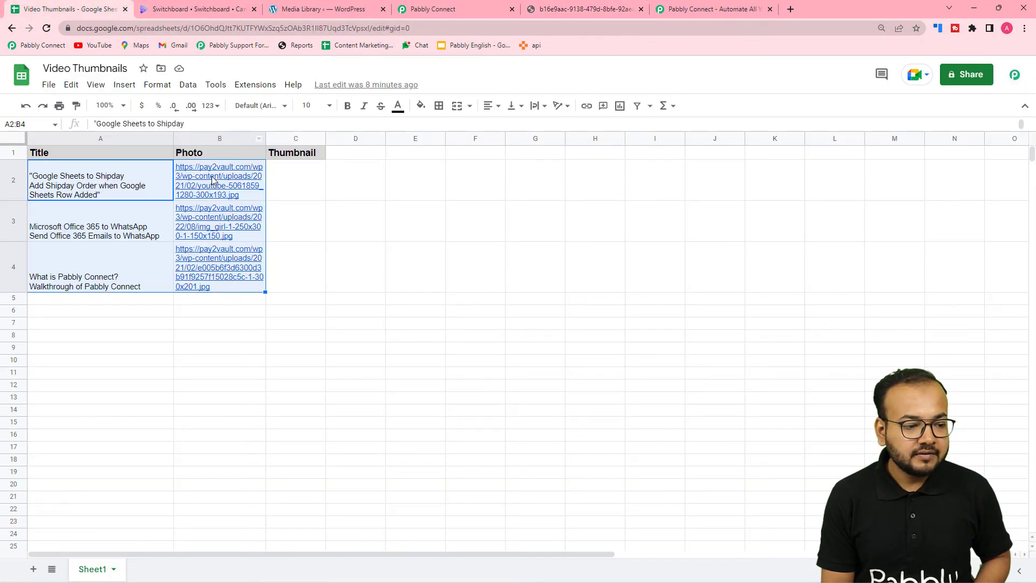
mouse_move(212, 178)
click(222, 214)
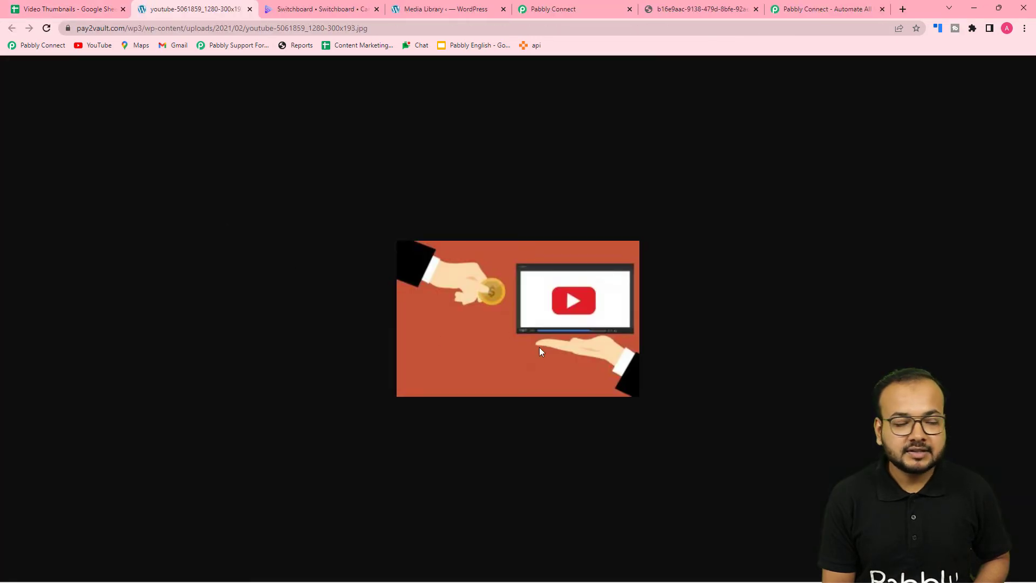
click(689, 10)
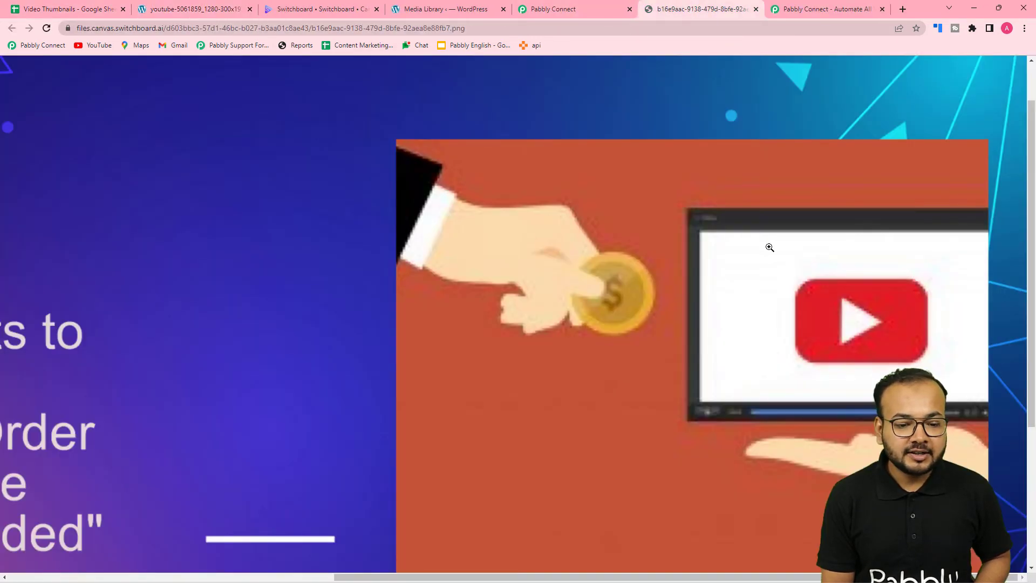
- Return to the Pabbly Connect workflow and go to the end of the Create Image(s) step, past its response
click(551, 11)
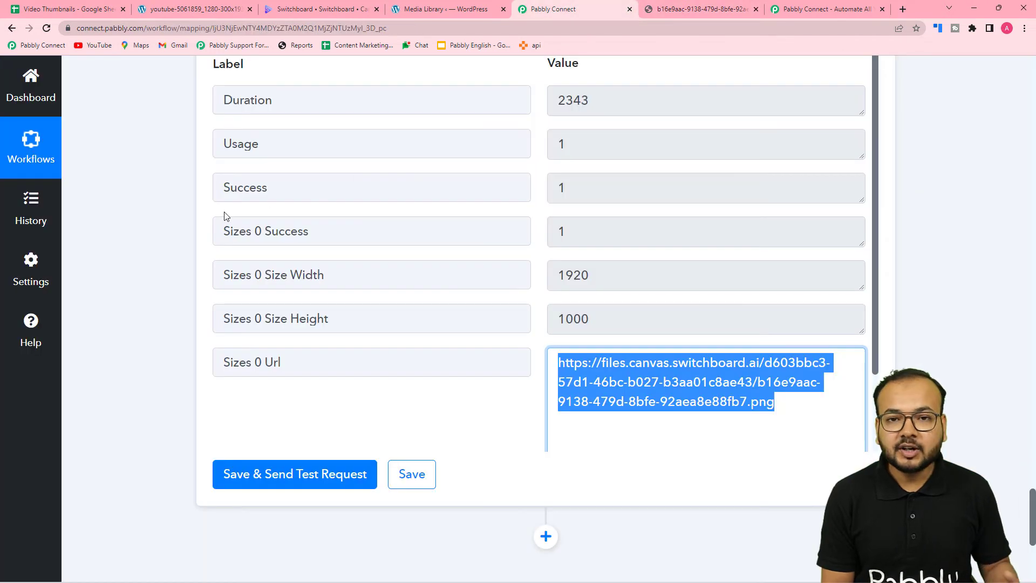
scroll(134, 233, down, 3)
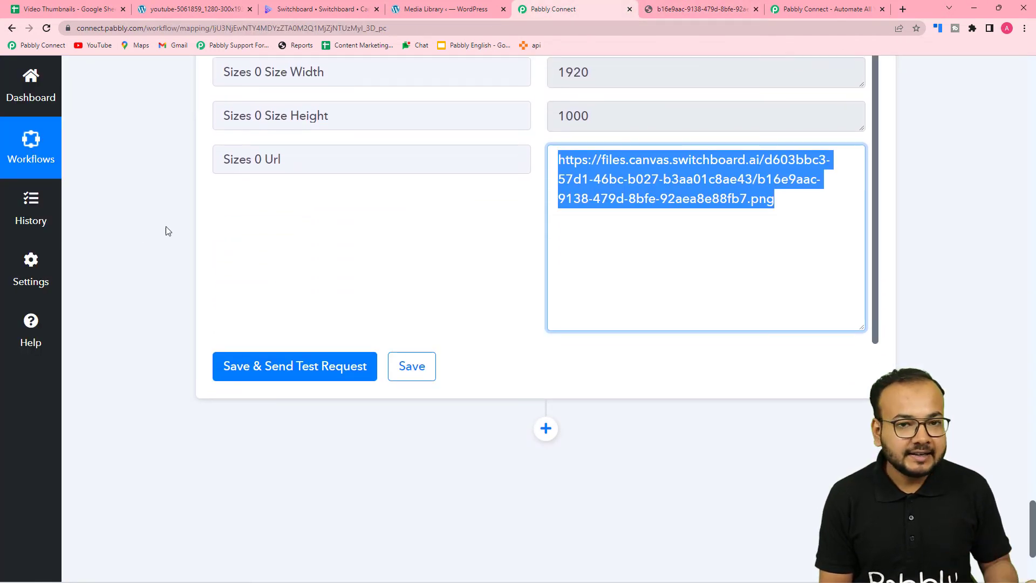
click(127, 228)
scroll(127, 228, down, 4)
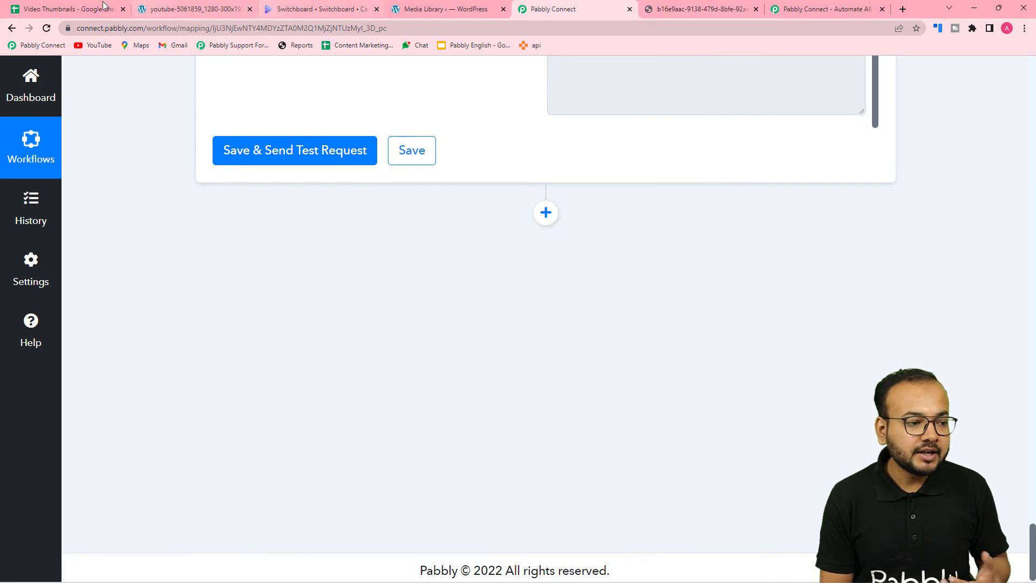
- Check the Thumbnail column in the Video Thumbnails sheet and add a Google Sheets action after the workflow's Create Image(s) step
click(70, 8)
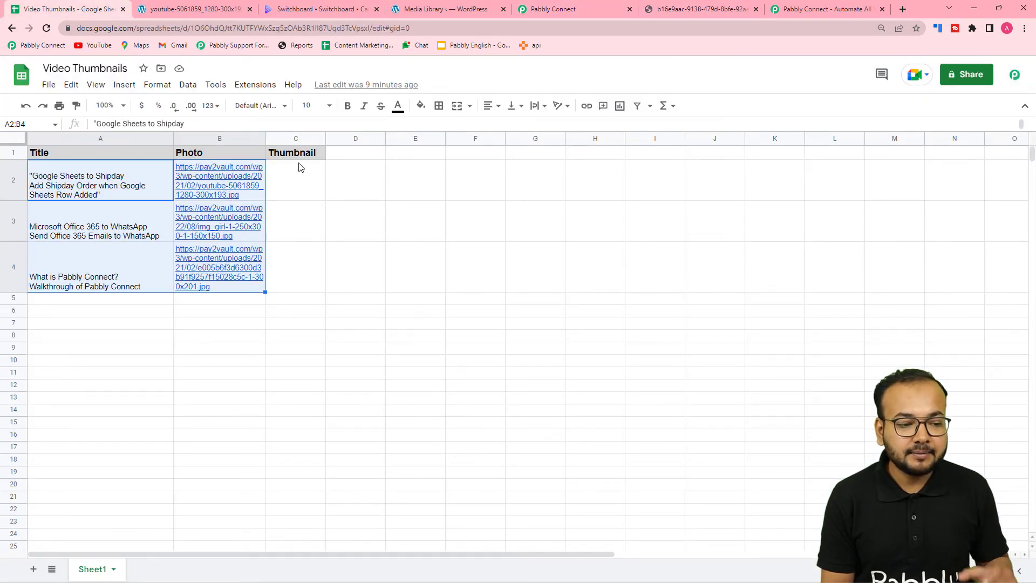
click(555, 9)
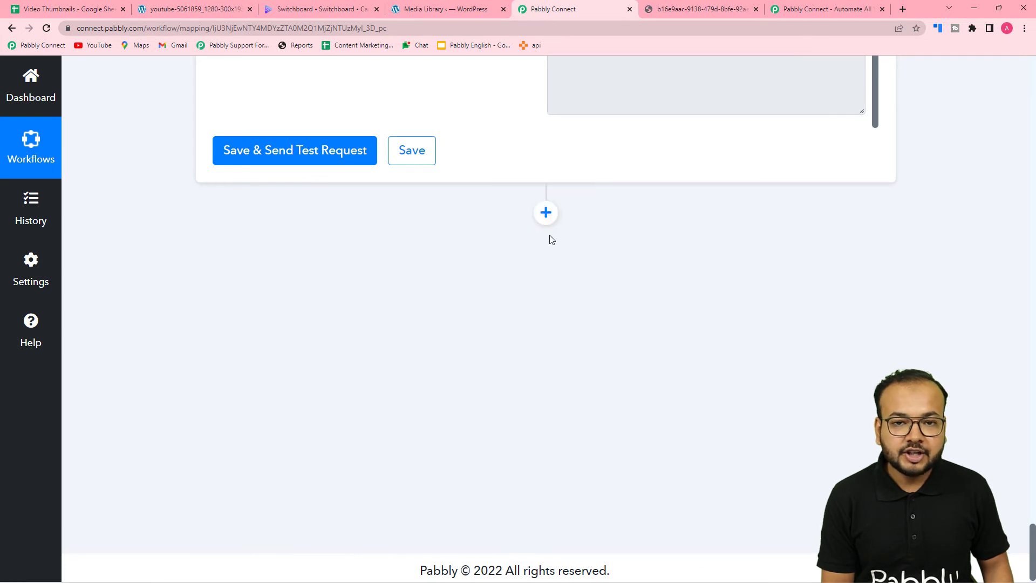
click(546, 218)
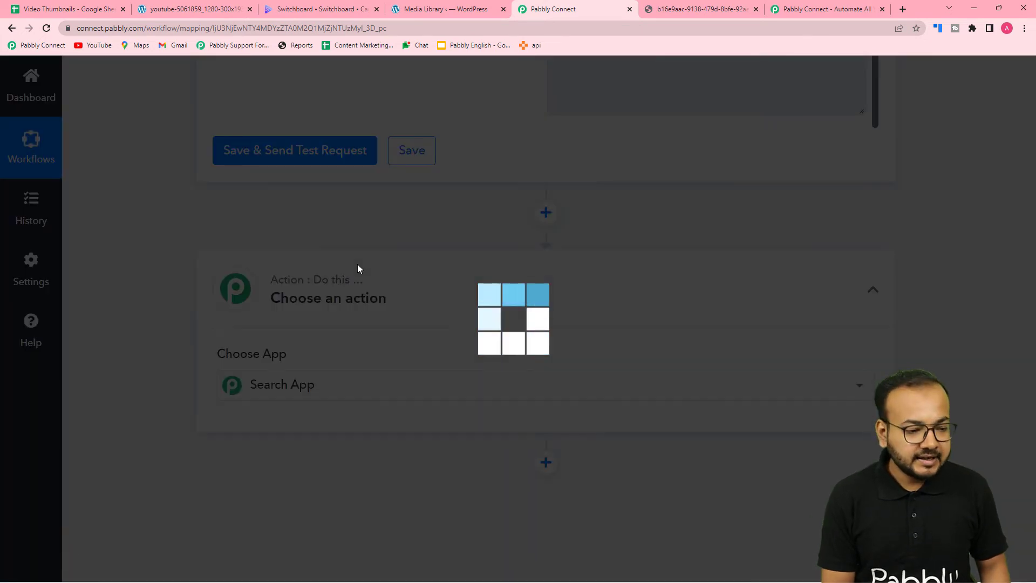
text(goo)
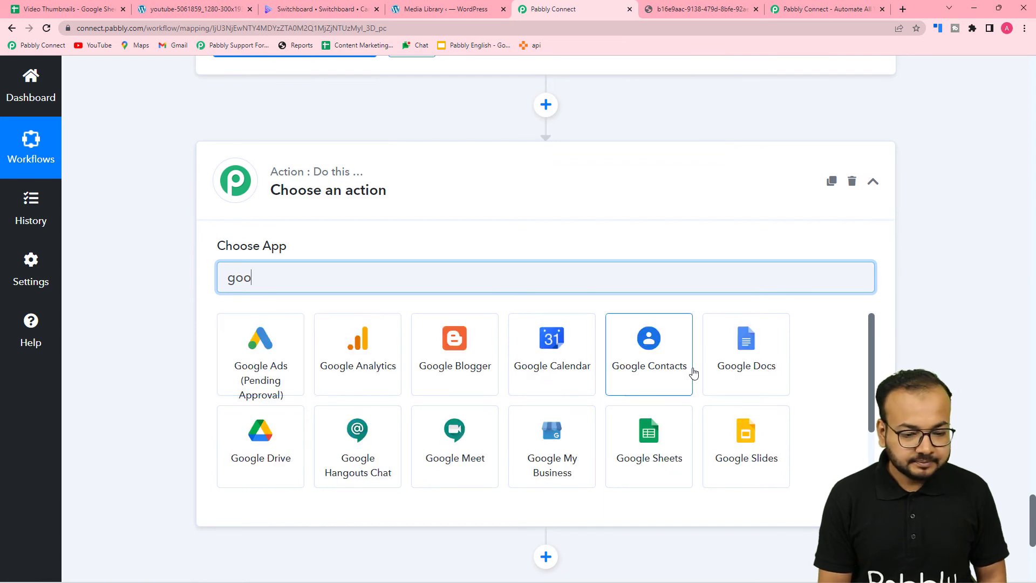
click(661, 441)
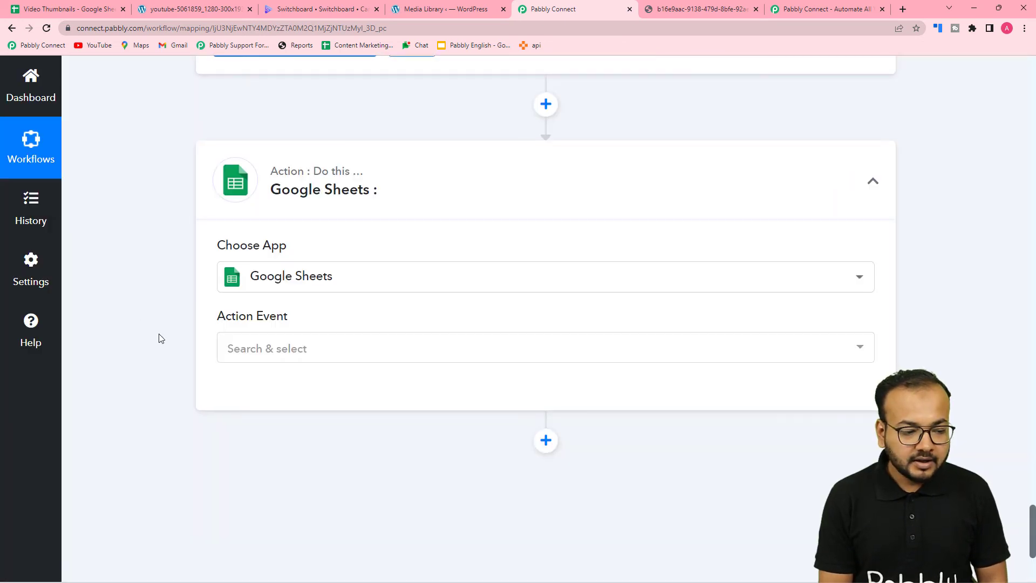
- Choose Update Cell Value as the action event of the new Google Sheets step
scroll(157, 338, down, 1)
click(338, 300)
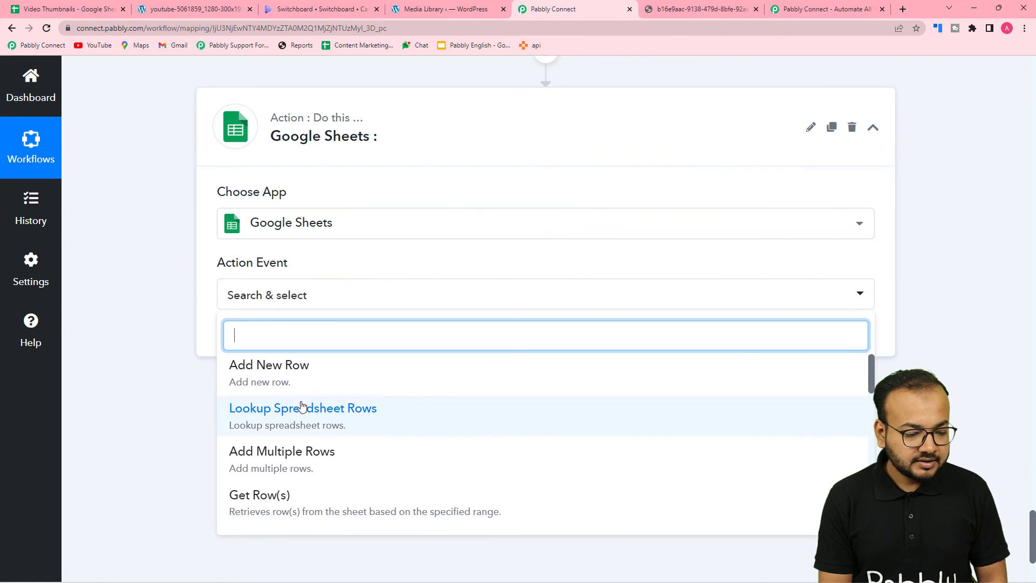
scroll(301, 406, down, 7)
scroll(301, 406, down, 4)
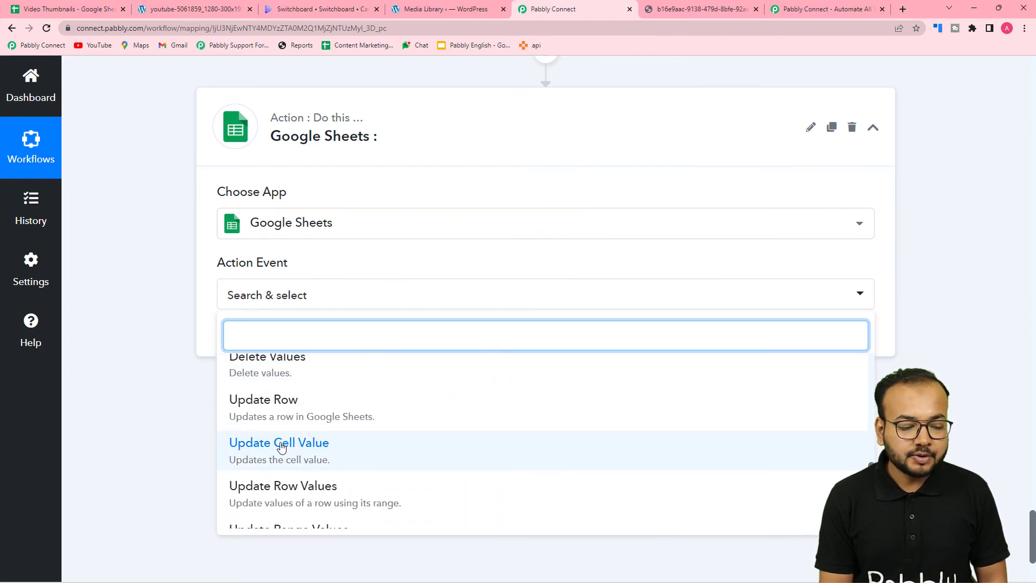
click(281, 446)
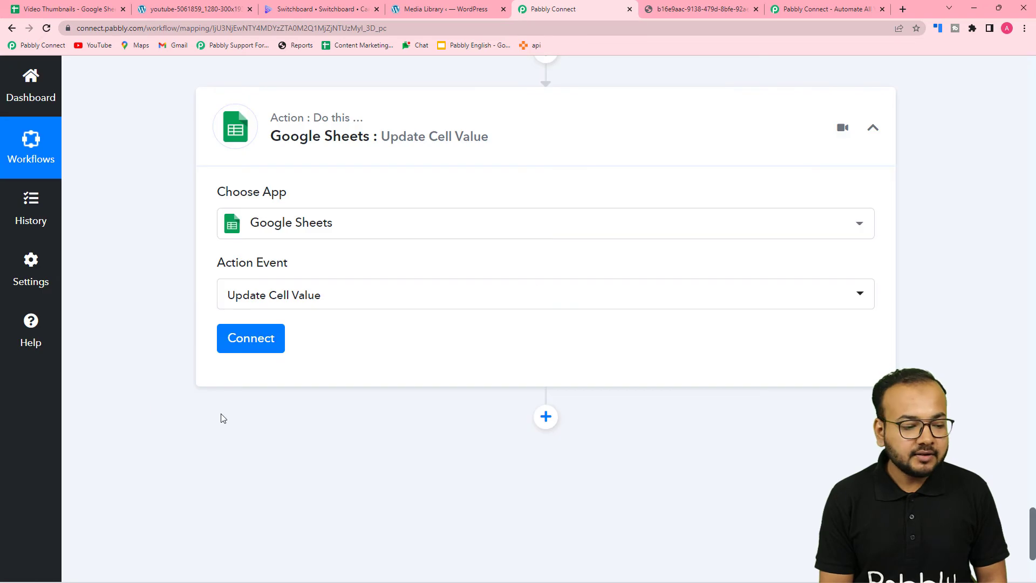
- Connect the Update Cell Value action through the existing connection Google Sheets #602 and save it
click(231, 345)
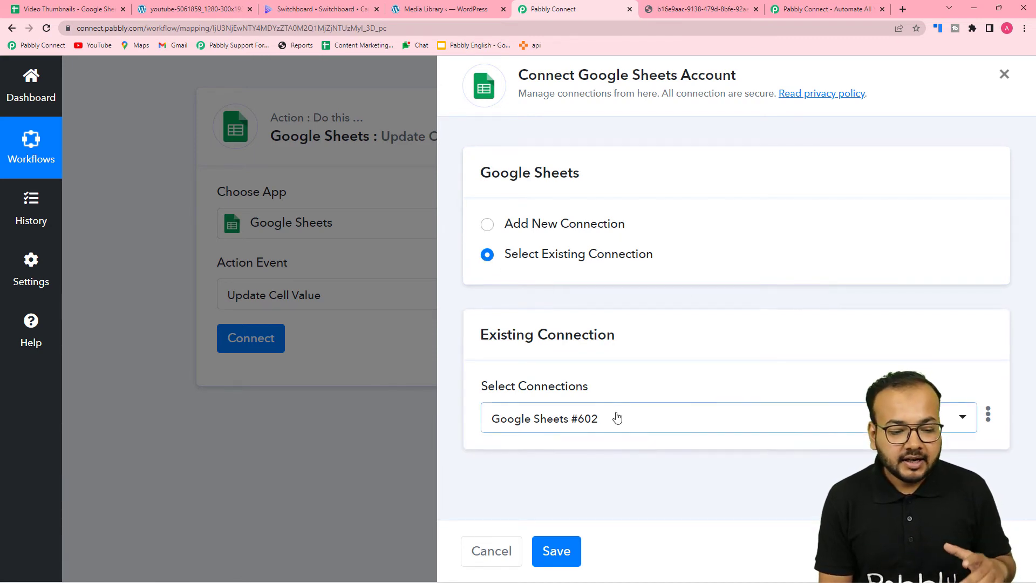
click(603, 422)
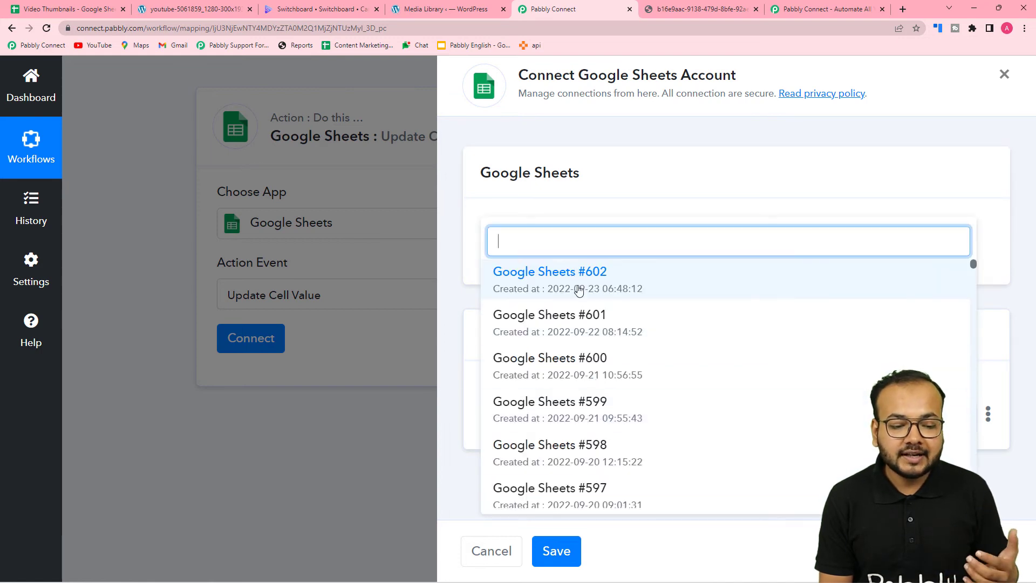
click(551, 275)
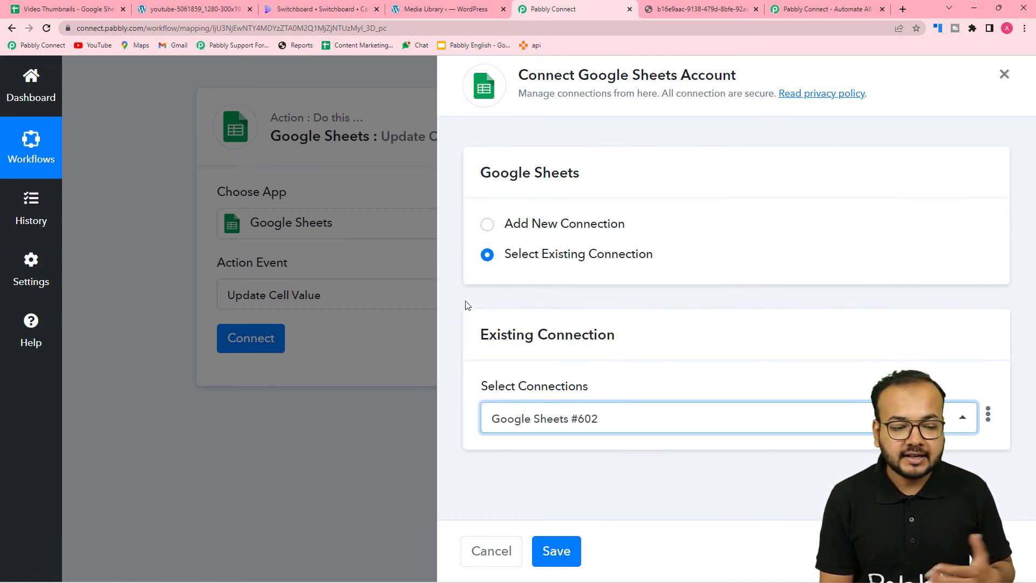
click(556, 551)
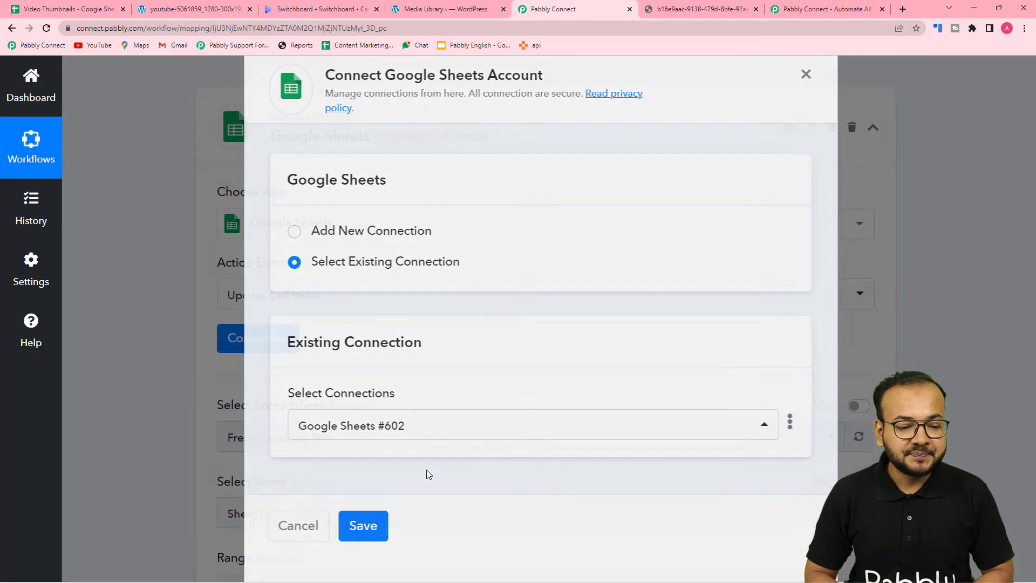
- Select Video Thumbnails as the spreadsheet for the Update Cell Value action
scroll(426, 474, down, 4)
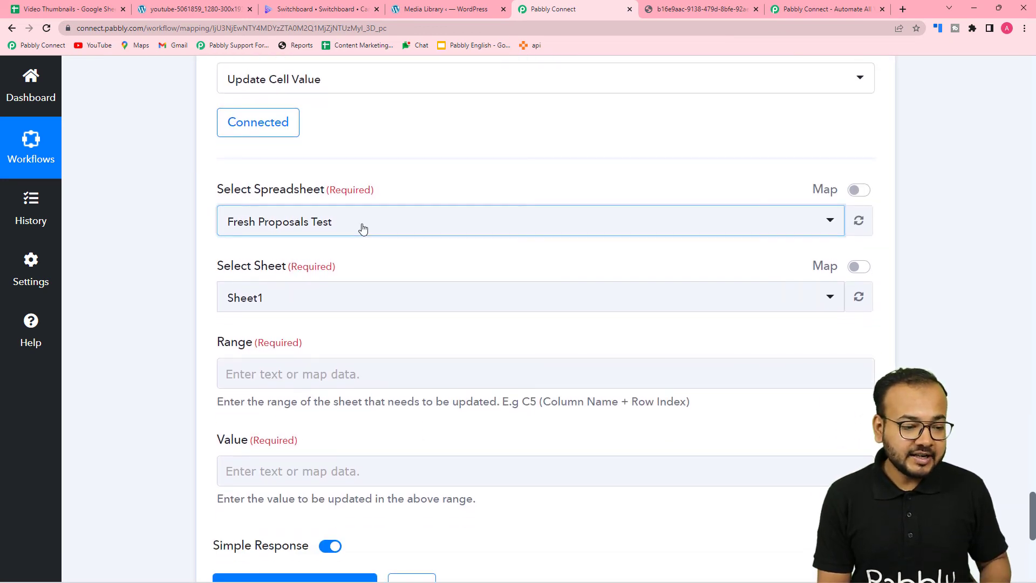
click(360, 227)
click(301, 350)
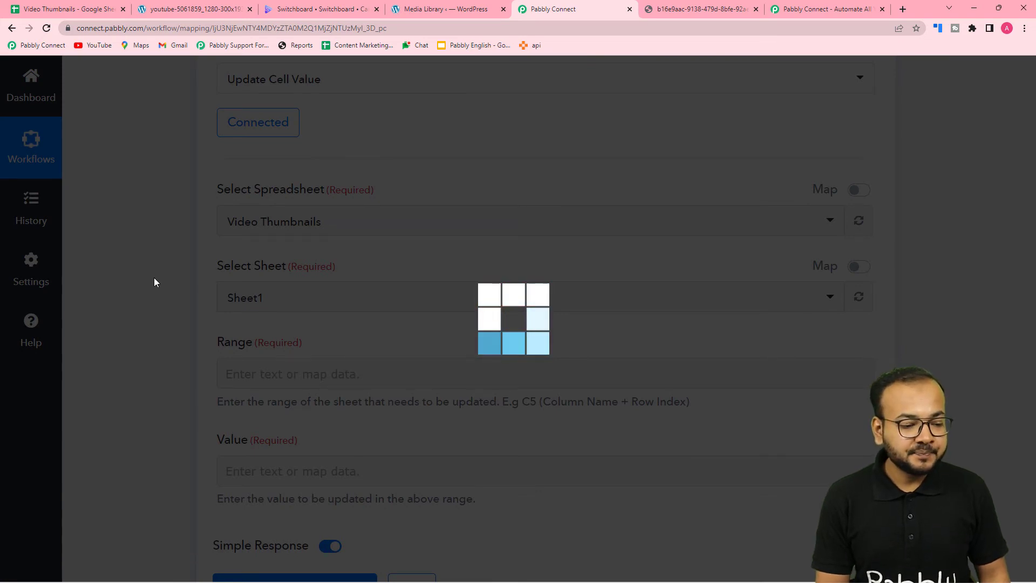
- Check the first Thumbnail cell's reference in the sheet and set Range to C followed by the Iterator's mapped RowIndex
scroll(154, 278, down, 3)
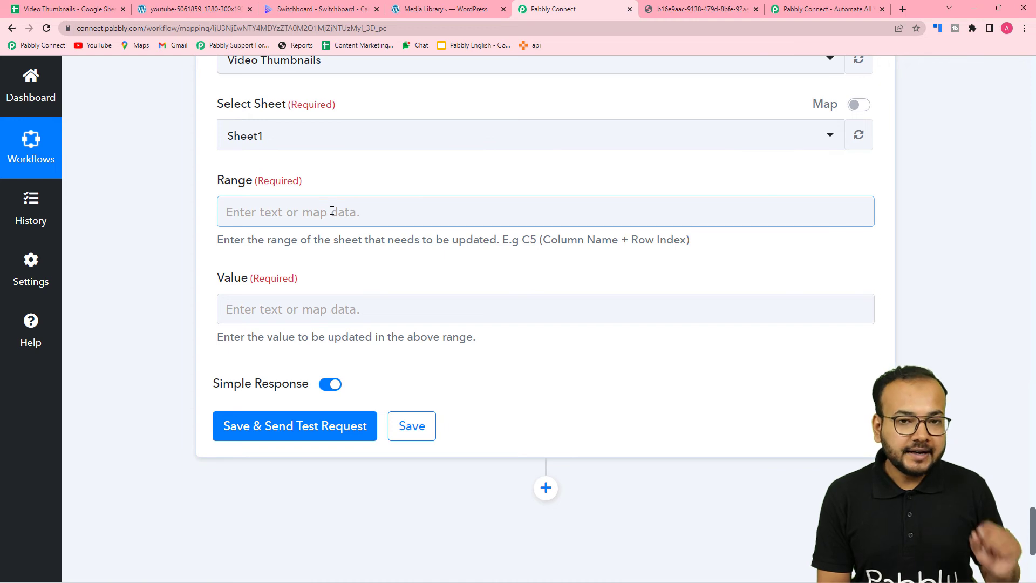
click(68, 9)
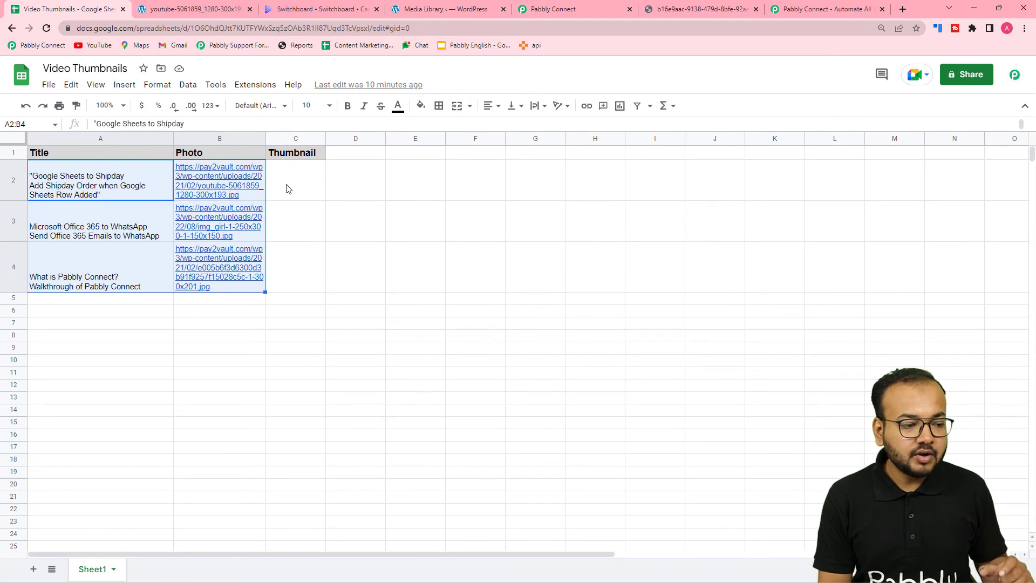
click(281, 168)
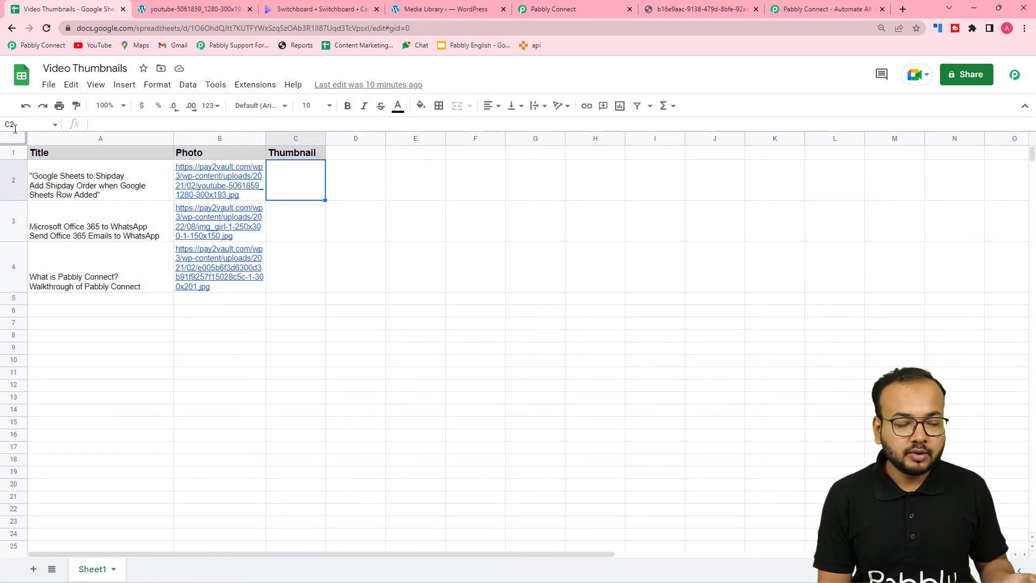
click(548, 10)
click(316, 205)
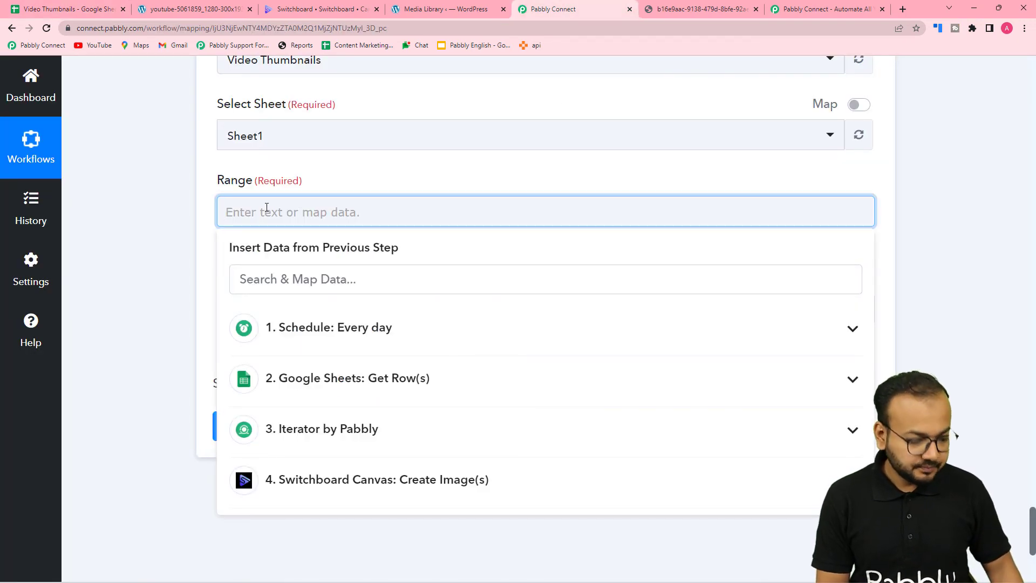
text(C)
click(185, 232)
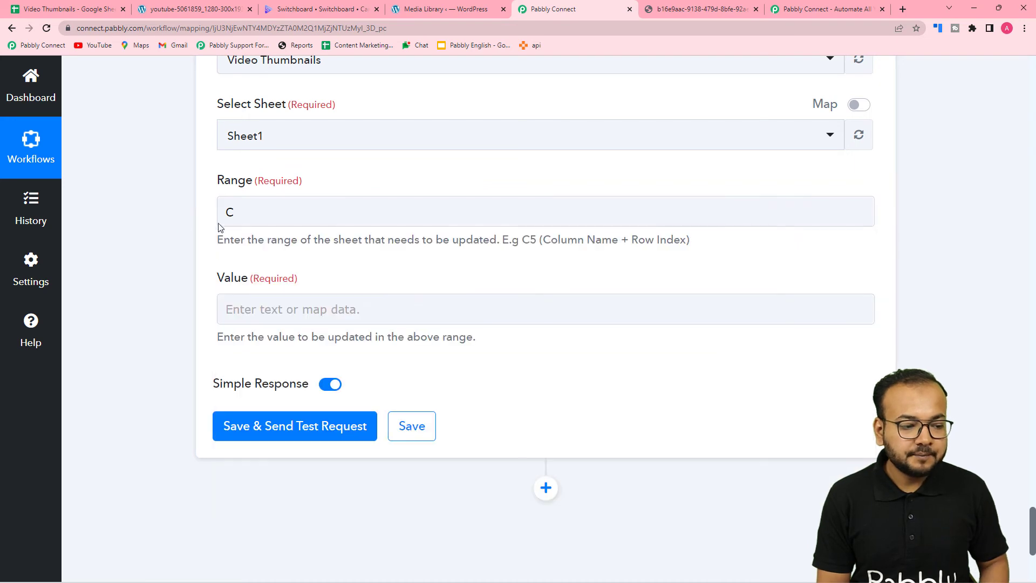
click(270, 213)
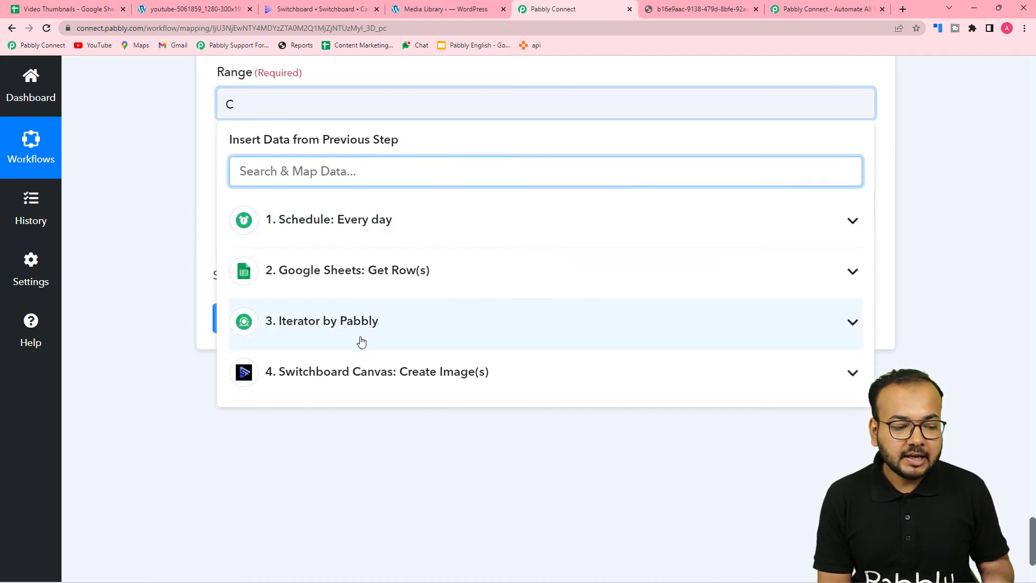
click(360, 340)
click(345, 497)
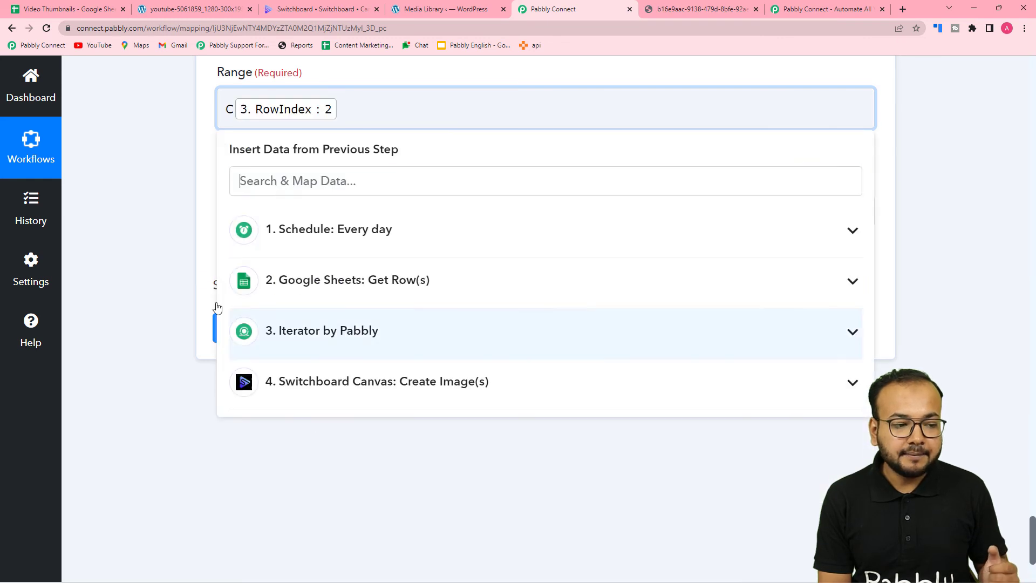
click(175, 265)
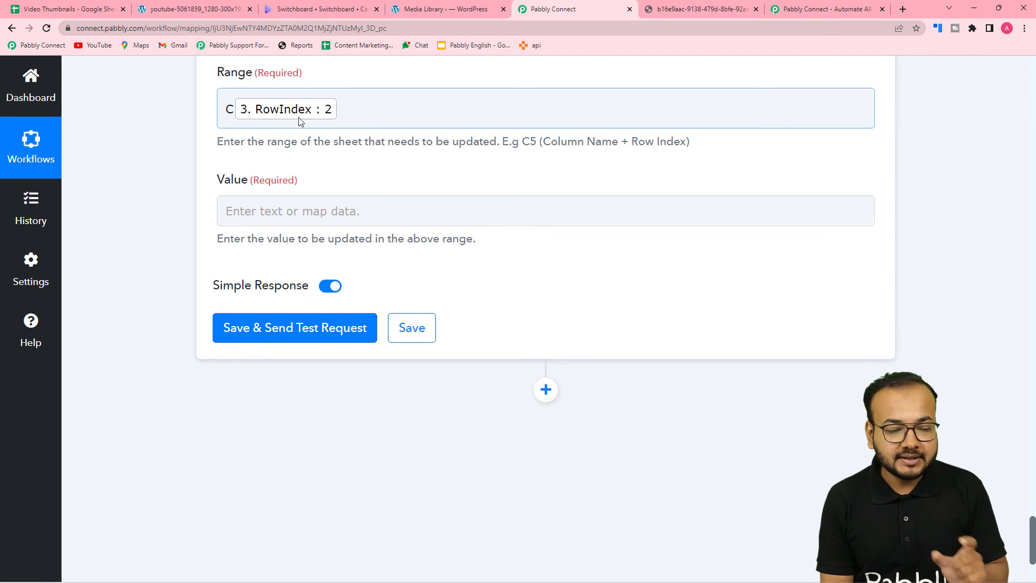
- Map the Value field to Sizes 0 Url from the Switchboard Canvas Create Image(s) step
scroll(249, 162, down, 1)
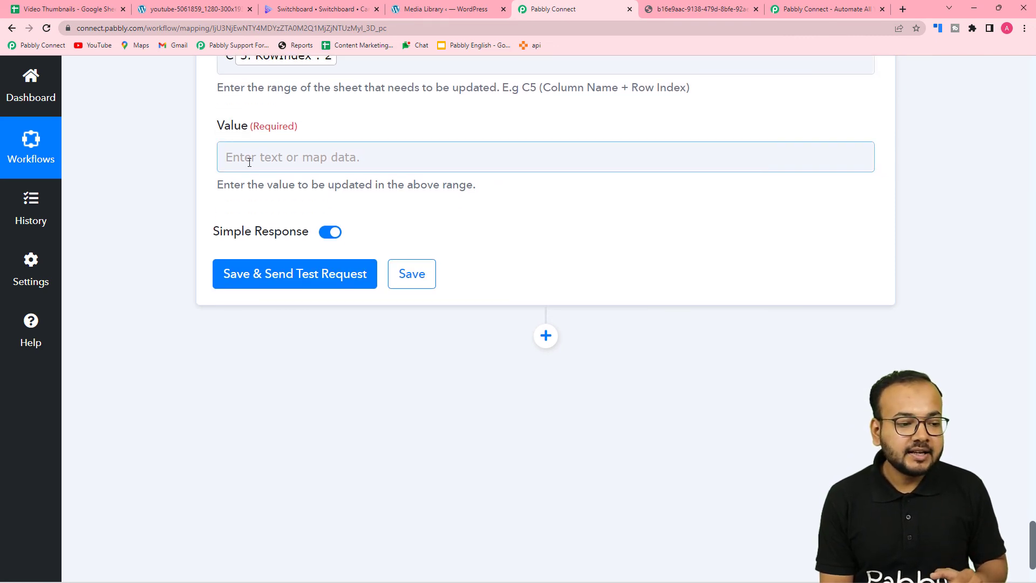
click(301, 161)
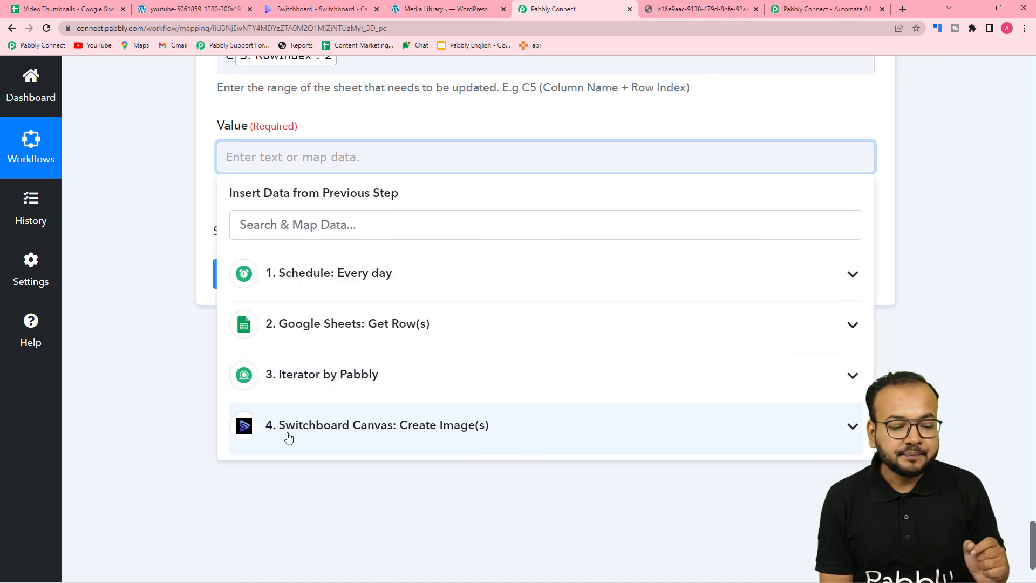
click(315, 432)
scroll(315, 442, down, 3)
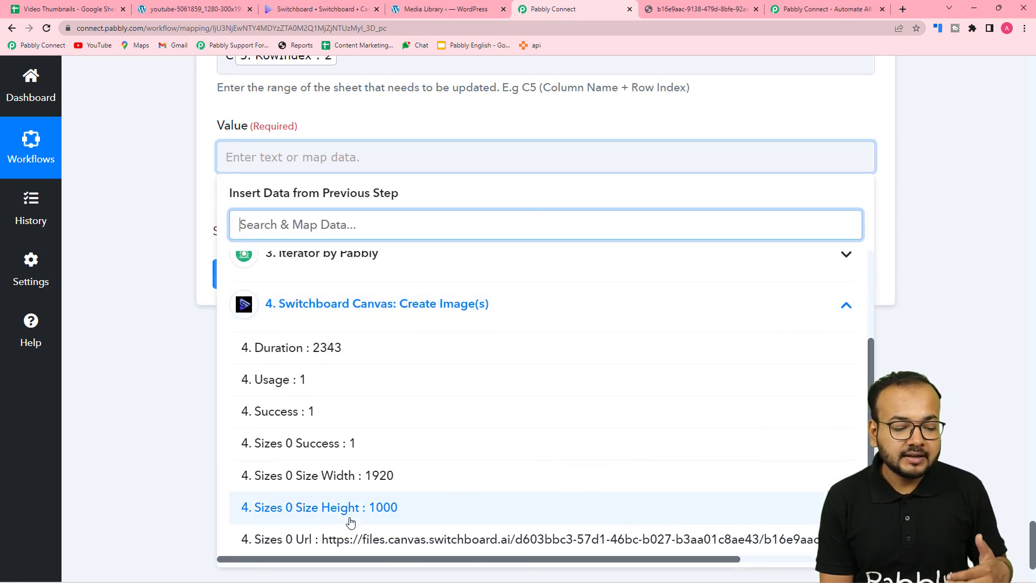
click(317, 540)
click(175, 195)
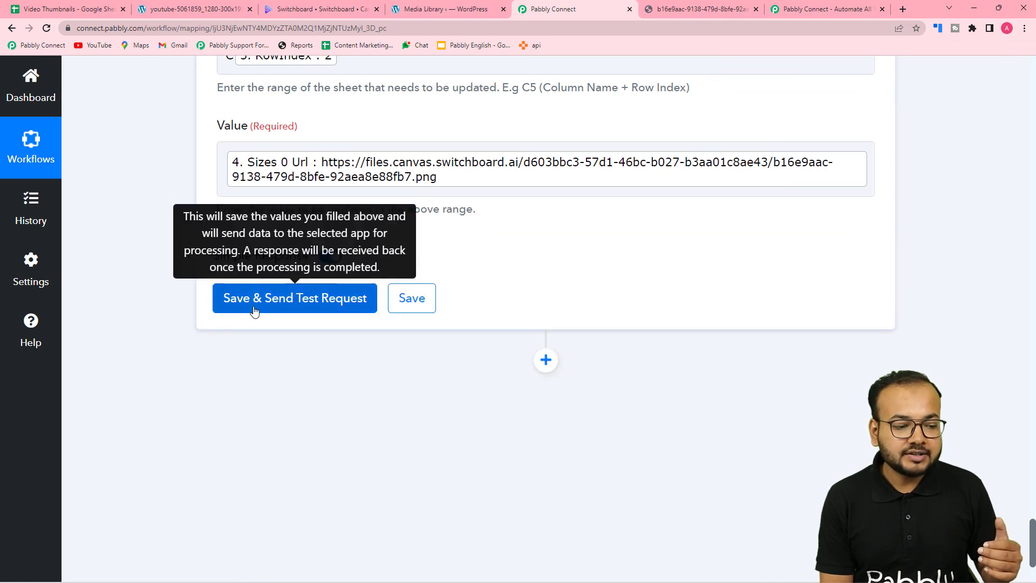
- Save the Update Cell Value action with a test request, checking the sheet's first Thumbnail cell before and after
click(70, 9)
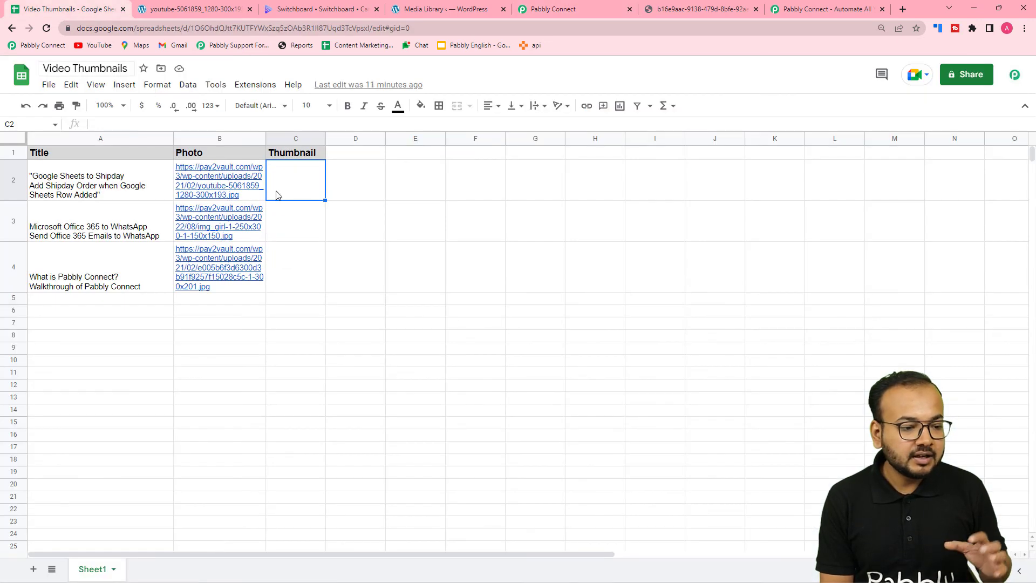
click(553, 9)
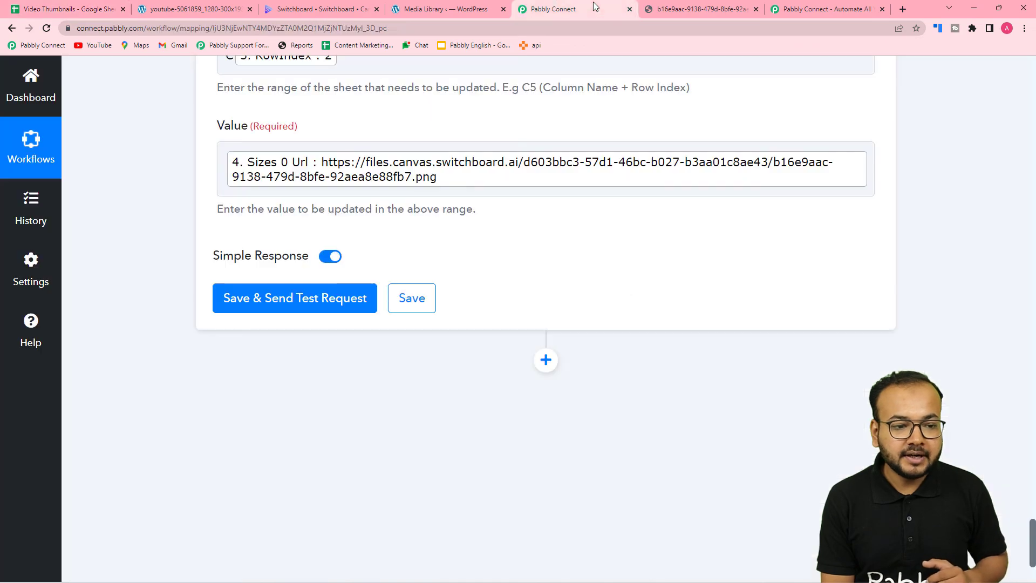
click(296, 296)
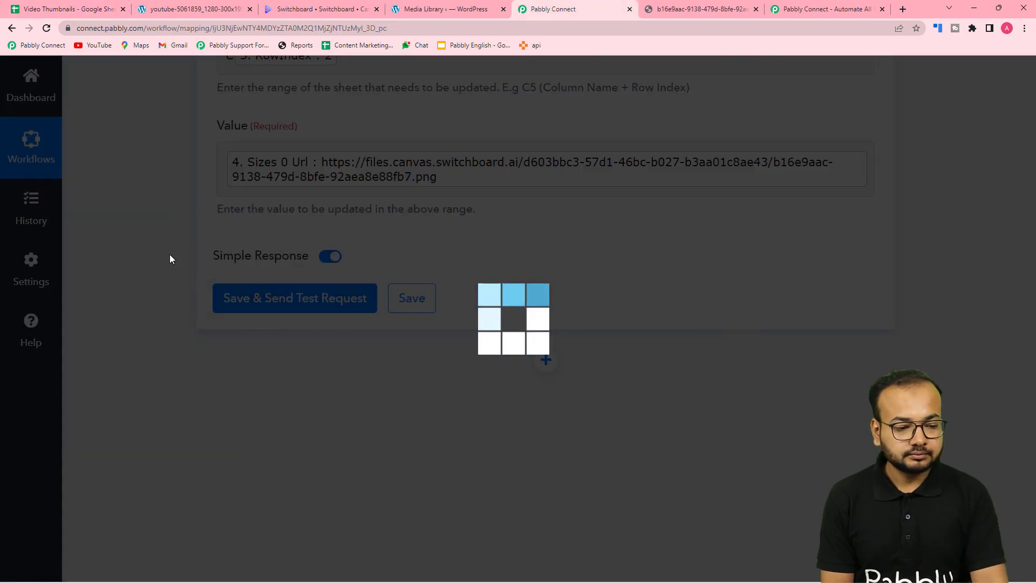
scroll(169, 259, down, 3)
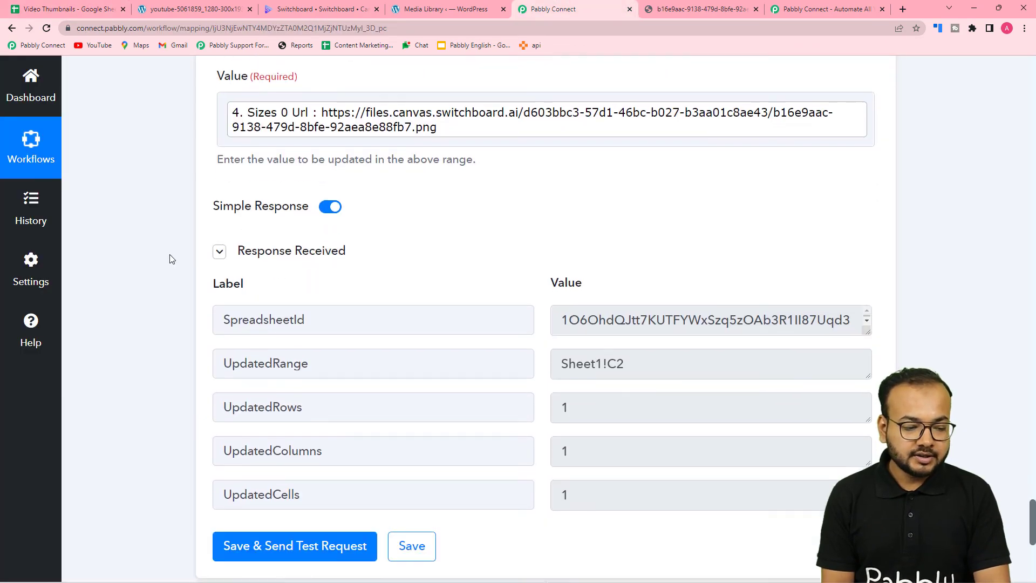
click(92, 13)
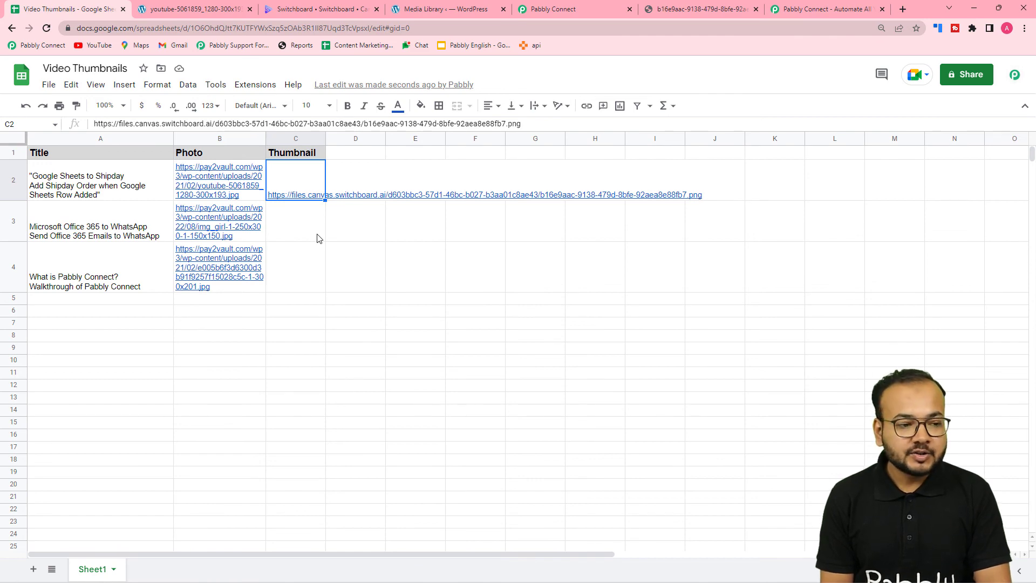
- Return to the Pabbly Connect workflow and collapse the Update Cell Value step
click(561, 10)
scroll(741, 208, up, 15)
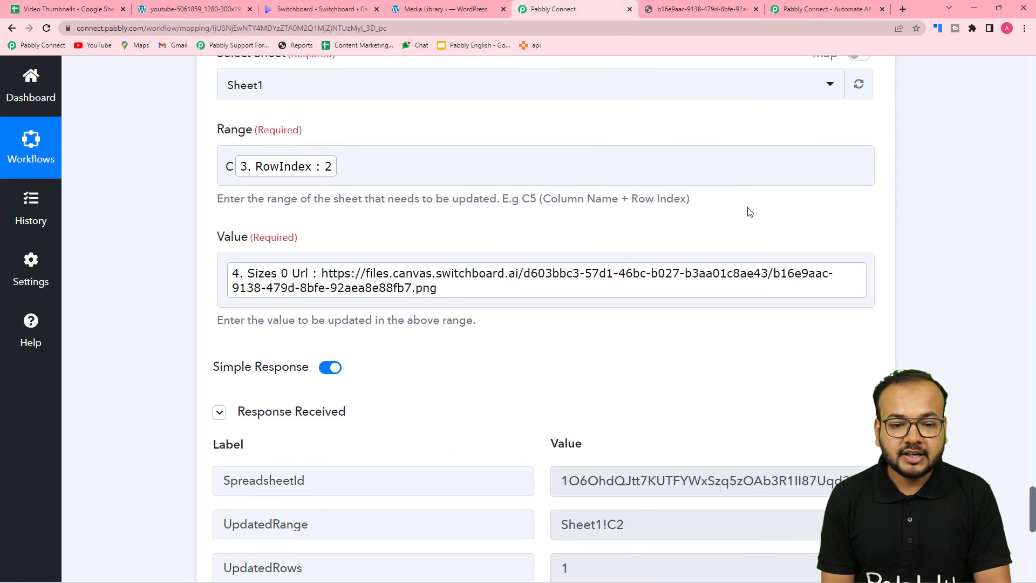
click(872, 292)
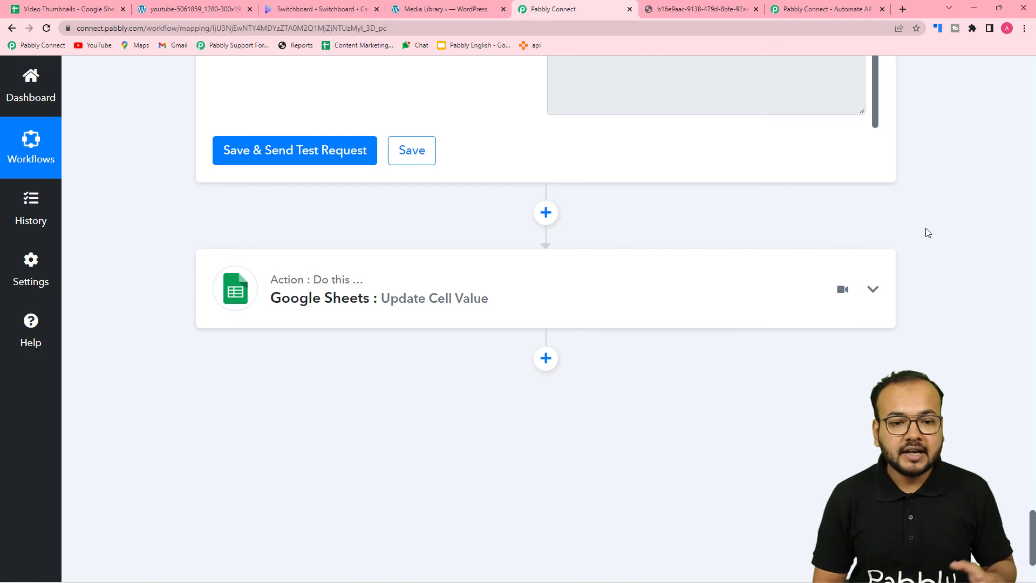
- Review the workflow from the Create Image(s) step back to the Schedule trigger and look over the sheet's Thumbnail column
scroll(652, 183, up, 10)
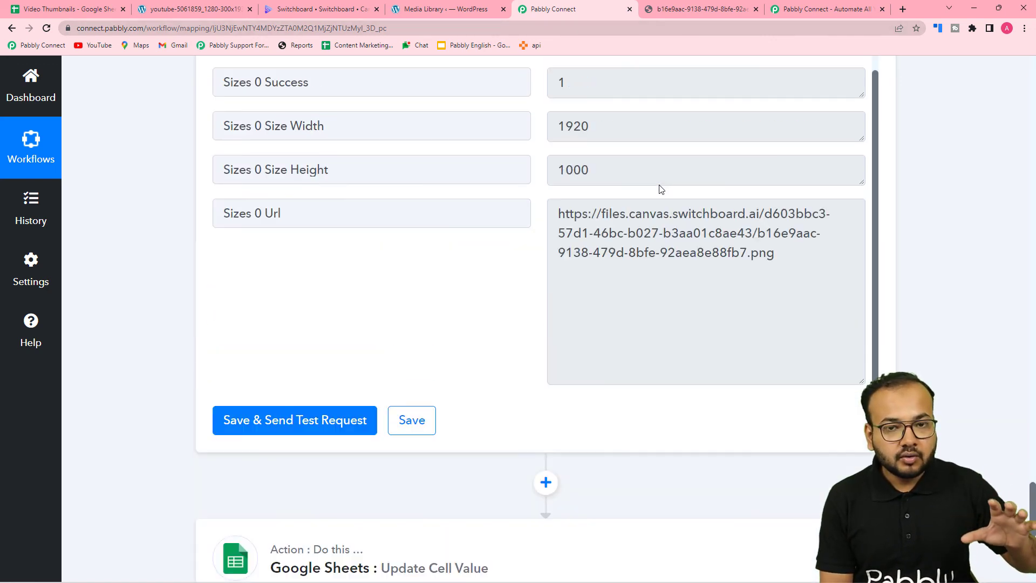
scroll(897, 236, up, 12)
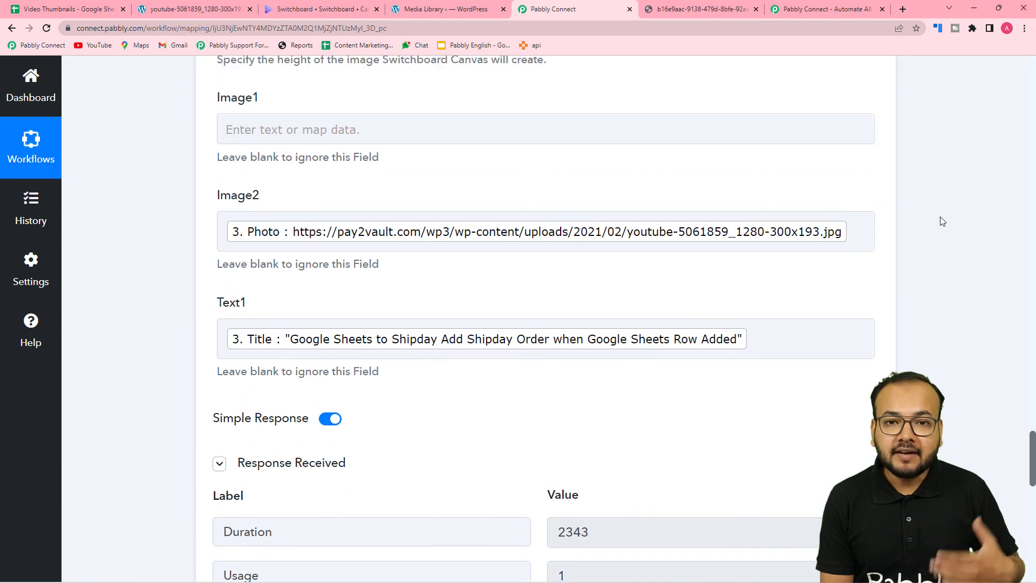
scroll(1033, 102, up, 15)
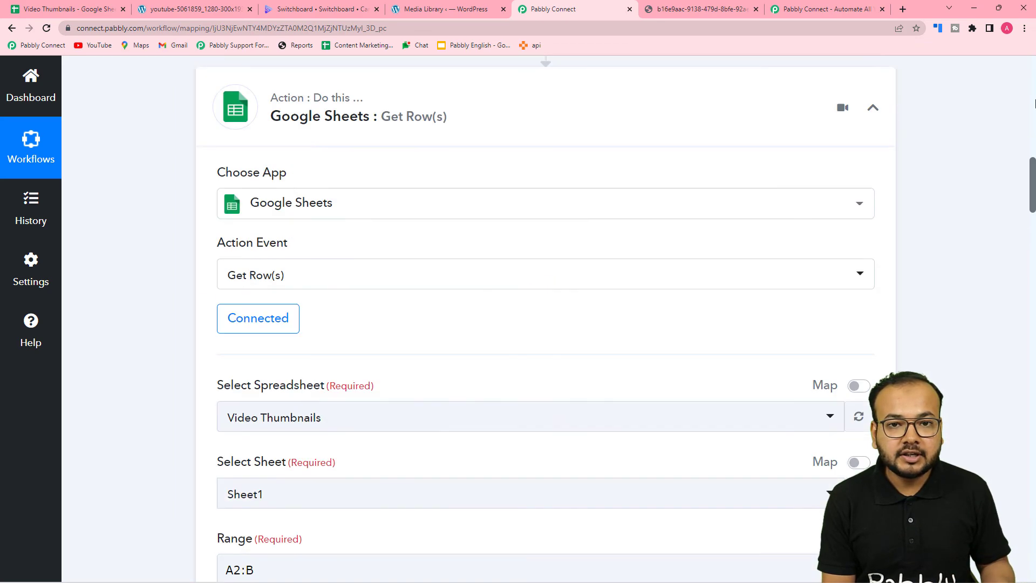
scroll(1030, 116, up, 5)
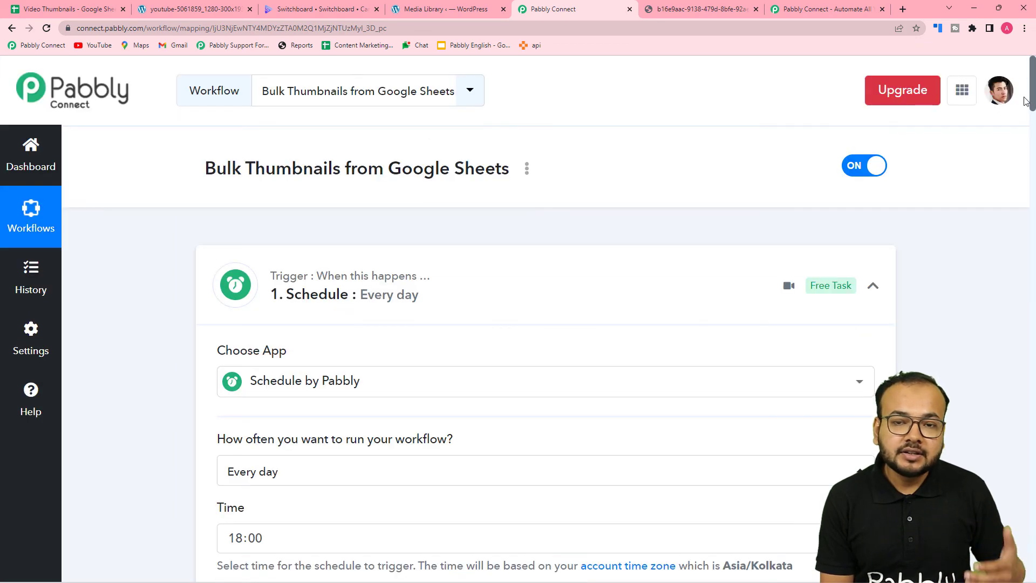
click(100, 11)
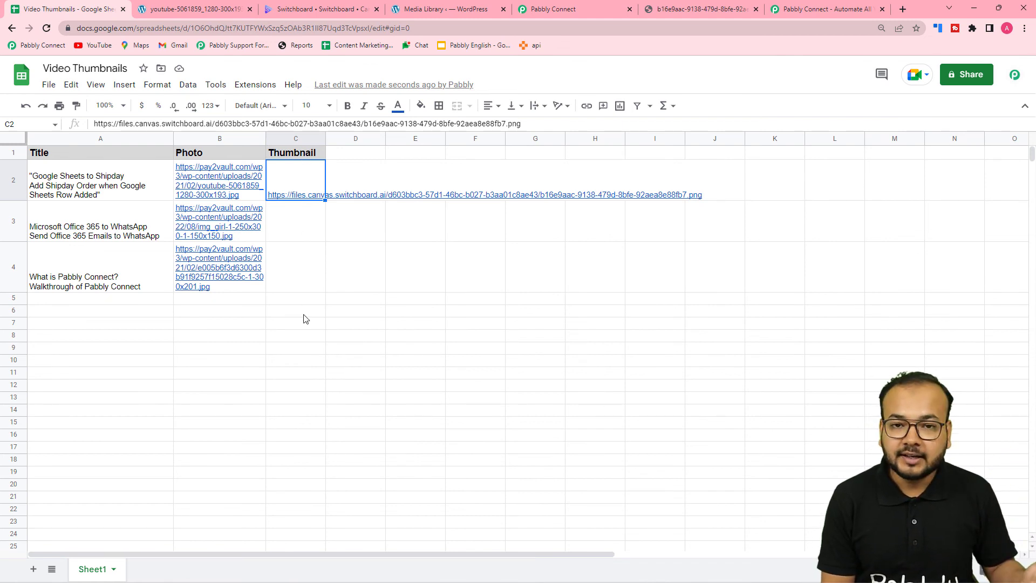
click(553, 12)
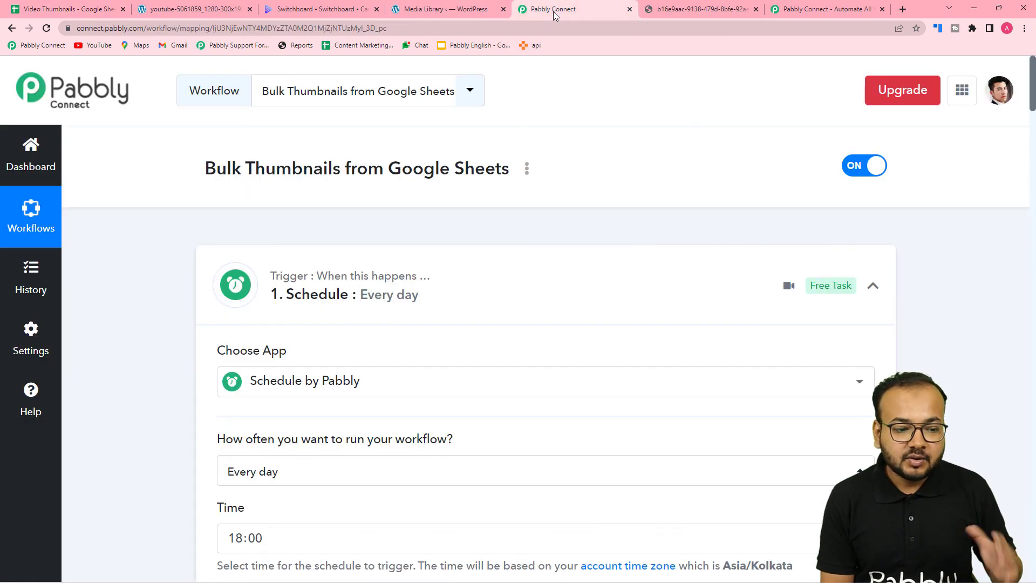